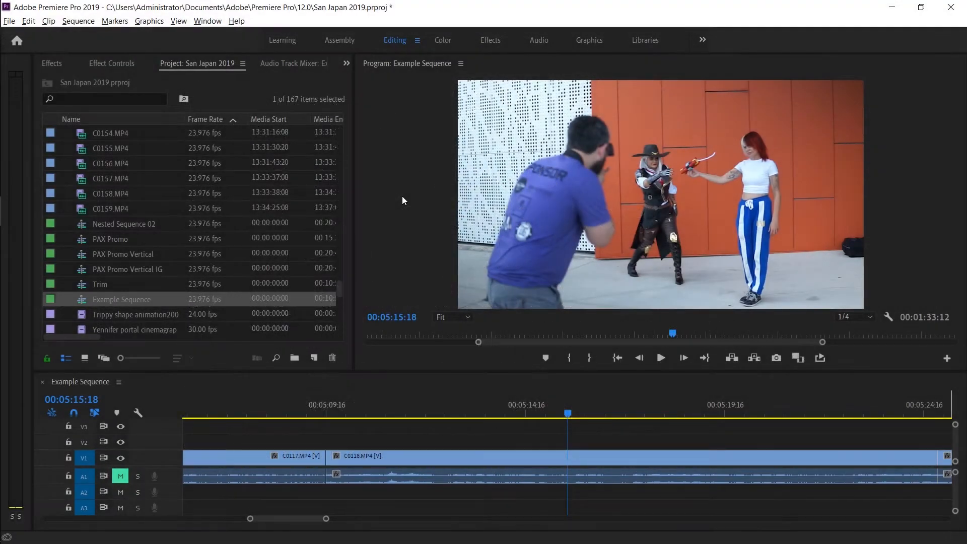
- Split clip C0118.MP4 at about 00:05:13:03 and 00:05:20:05 with the Razor tool
left_click(422, 461)
scroll(429, 469, "down", 1)
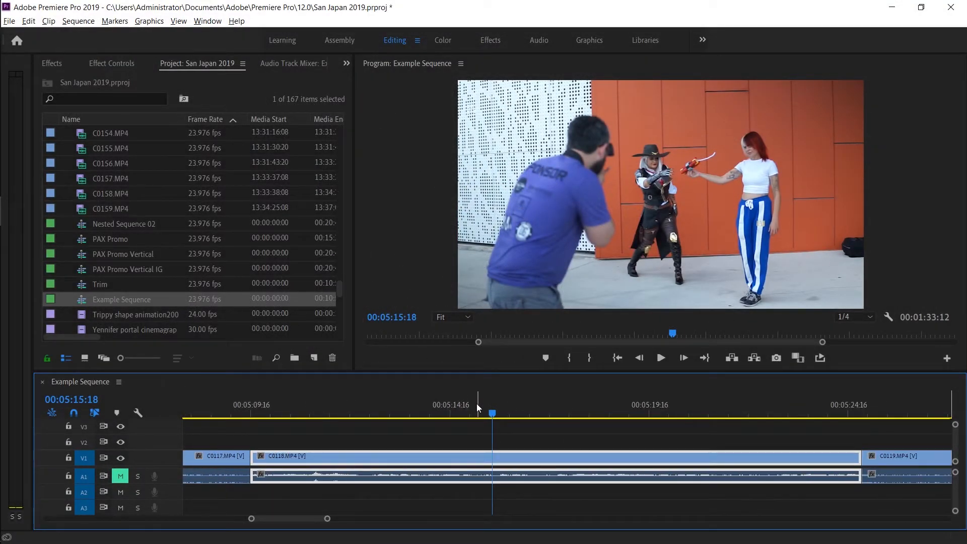
left_click_drag(471, 409, 561, 422)
left_click_drag(637, 377, 460, 403)
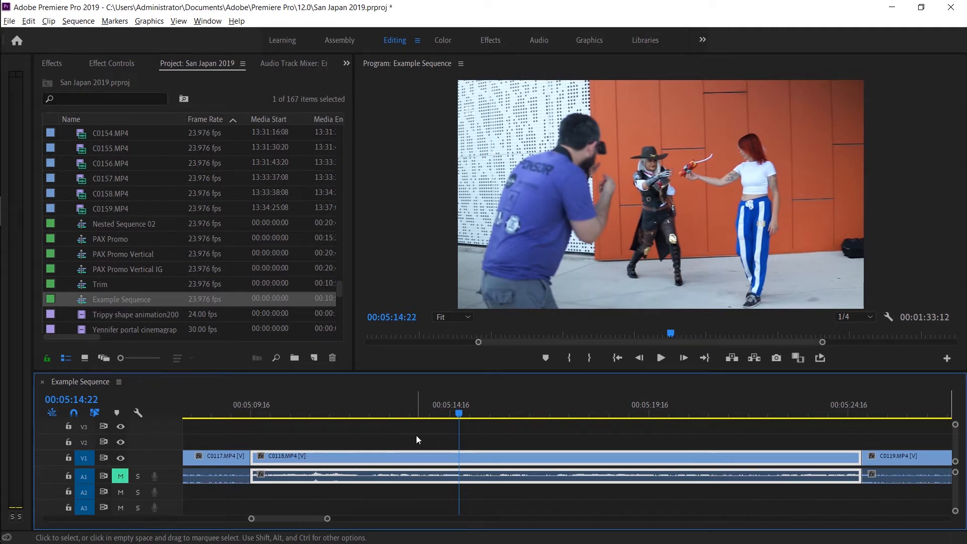
key("c")
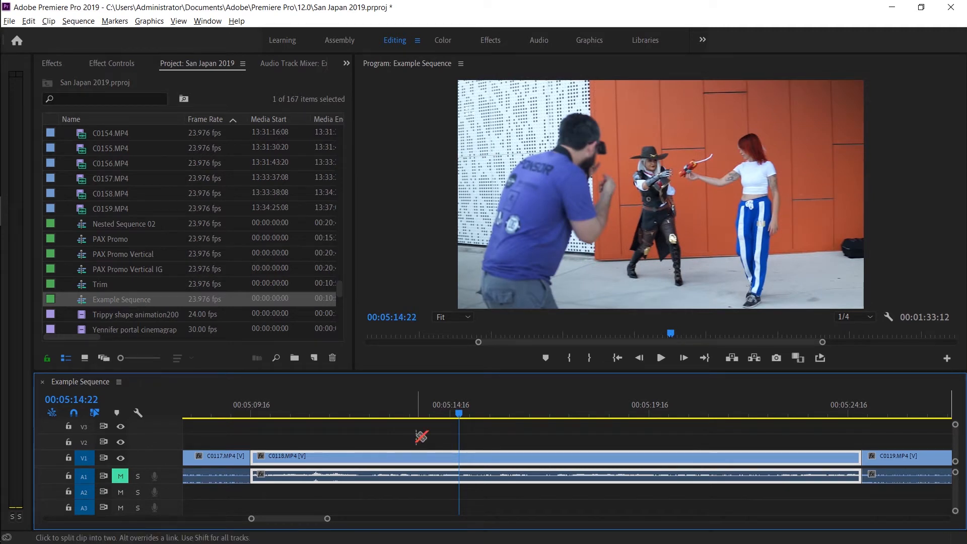
left_click(389, 456)
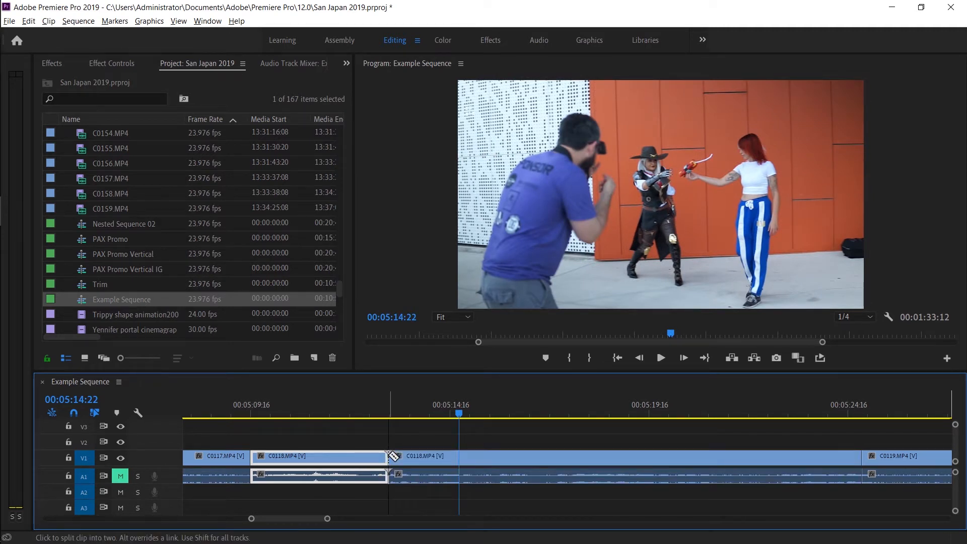
left_click(673, 460)
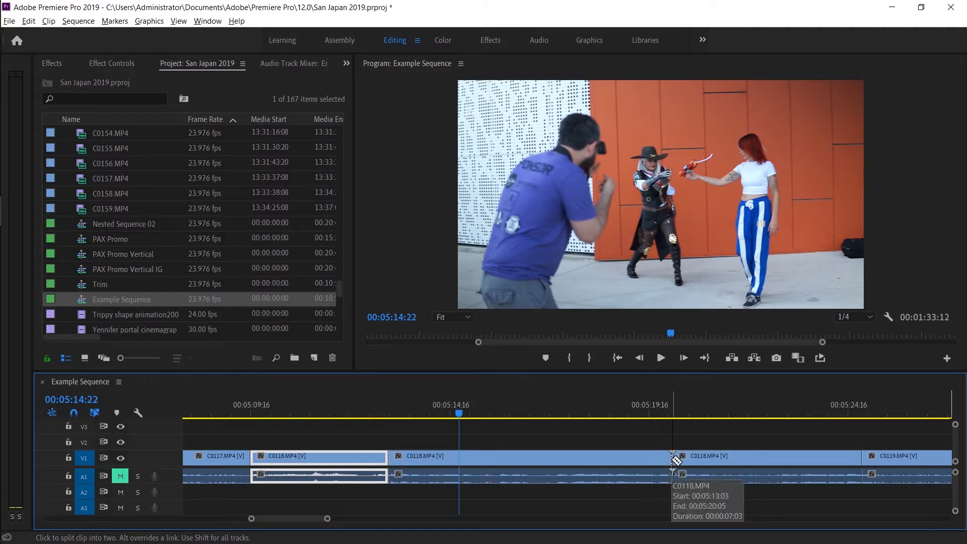
- Try a ripple delete on the middle segment of the split C0118.MP4 clip
key("v")
left_click(582, 459)
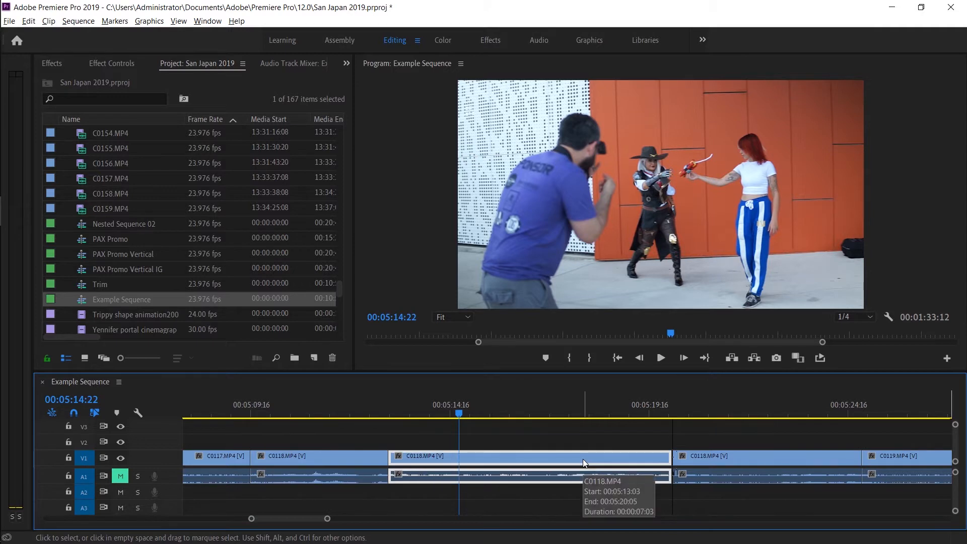
key("shift+Delete")
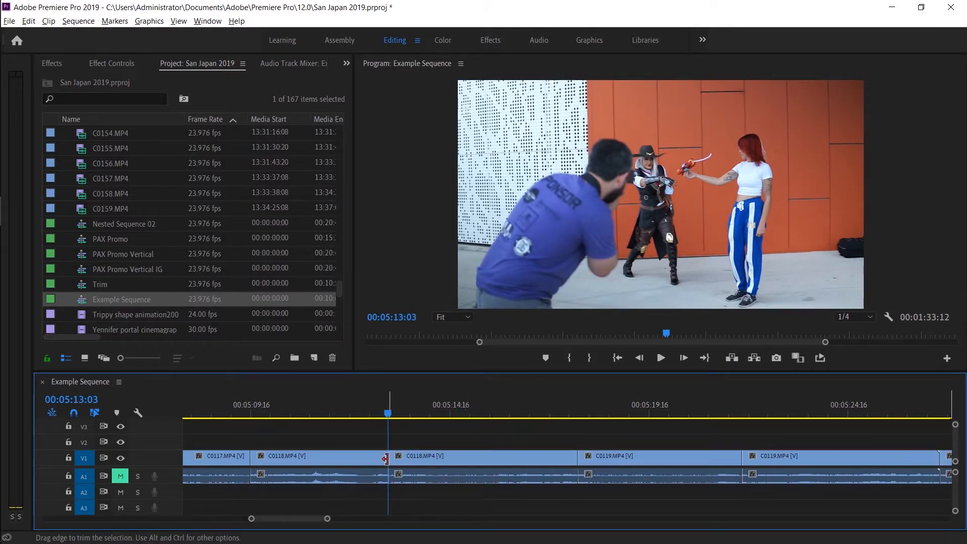
key("ctrl+z")
- Try deleting the middle C0118.MP4 segment so that an empty gap is left on the tracks
left_click(451, 457)
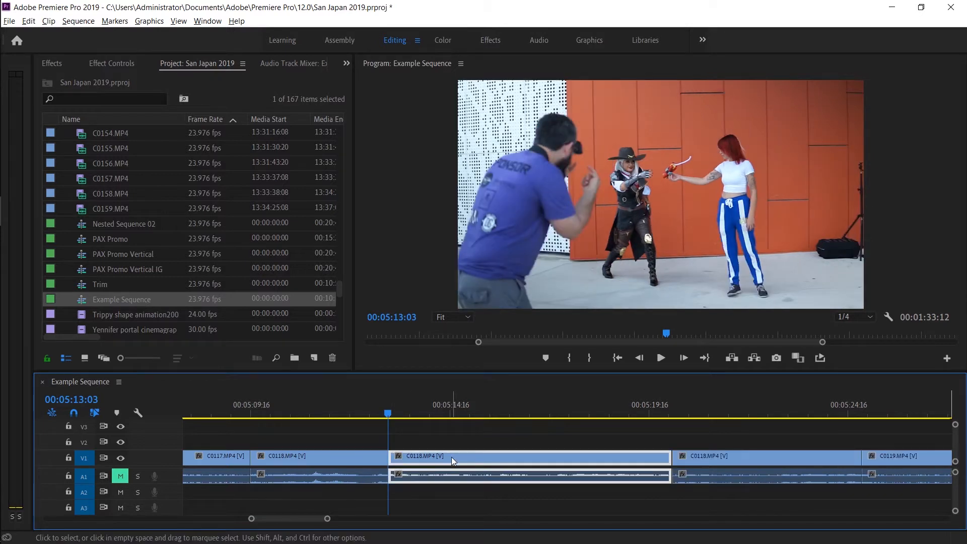
key("Delete")
left_click(451, 457)
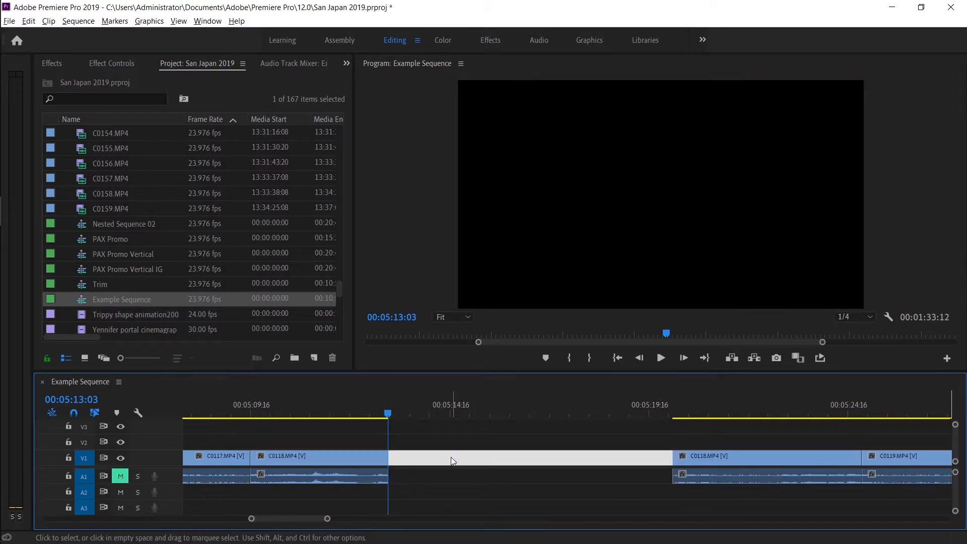
key("ctrl+z")
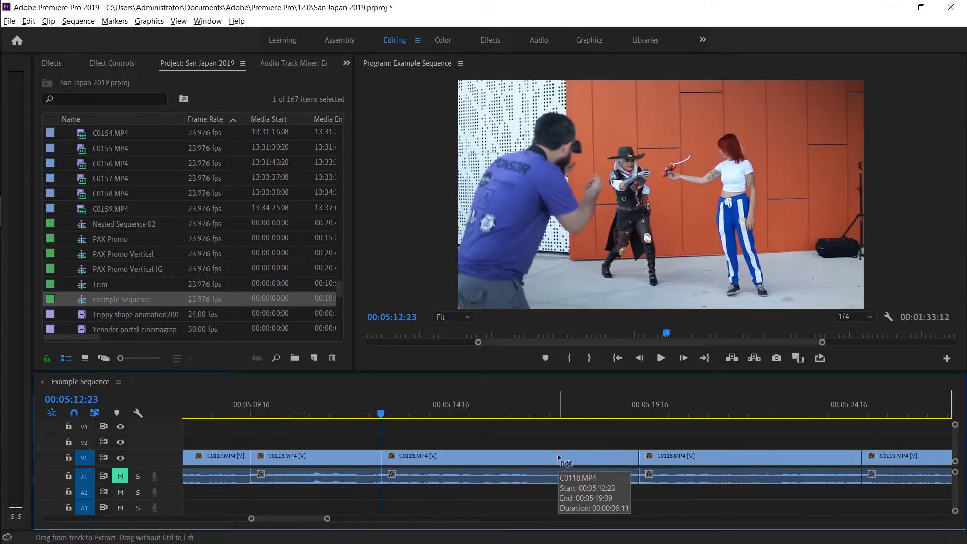
- Delete the middle segment of C0118.MP4 and close the gap it leaves behind
left_click(520, 453)
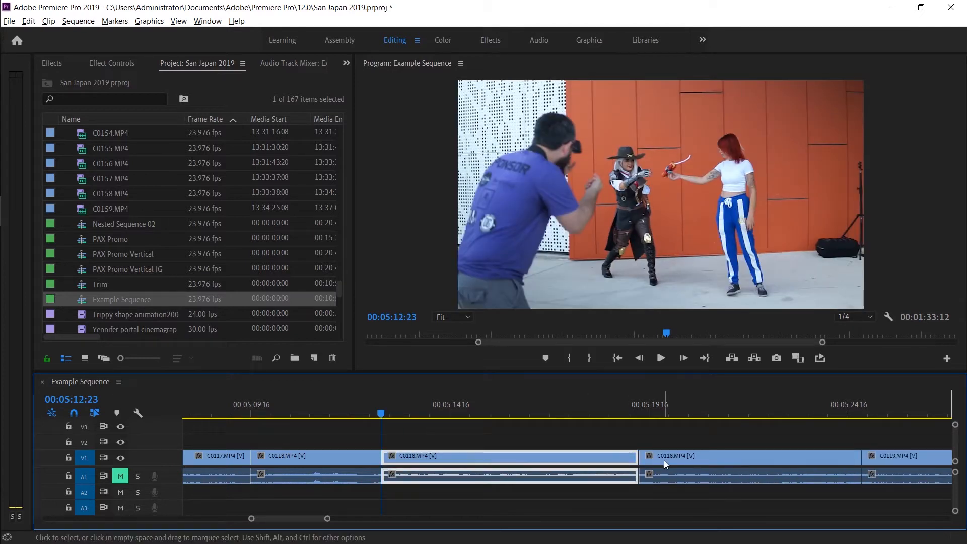
key("Delete")
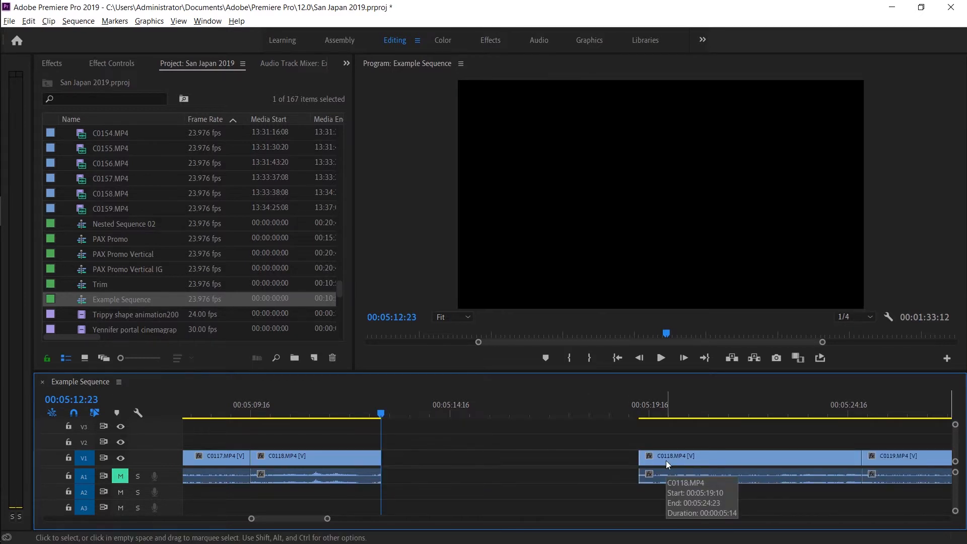
left_click(583, 460)
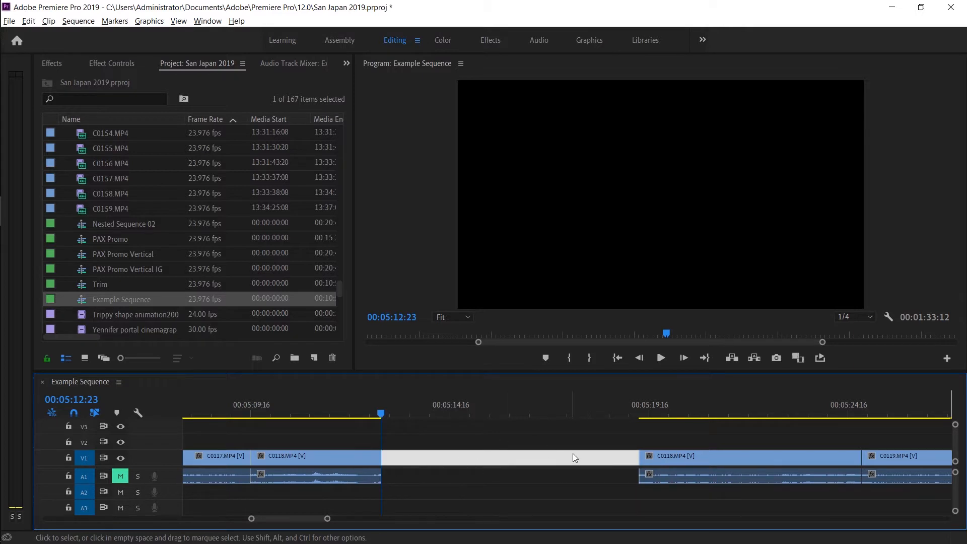
key("Delete")
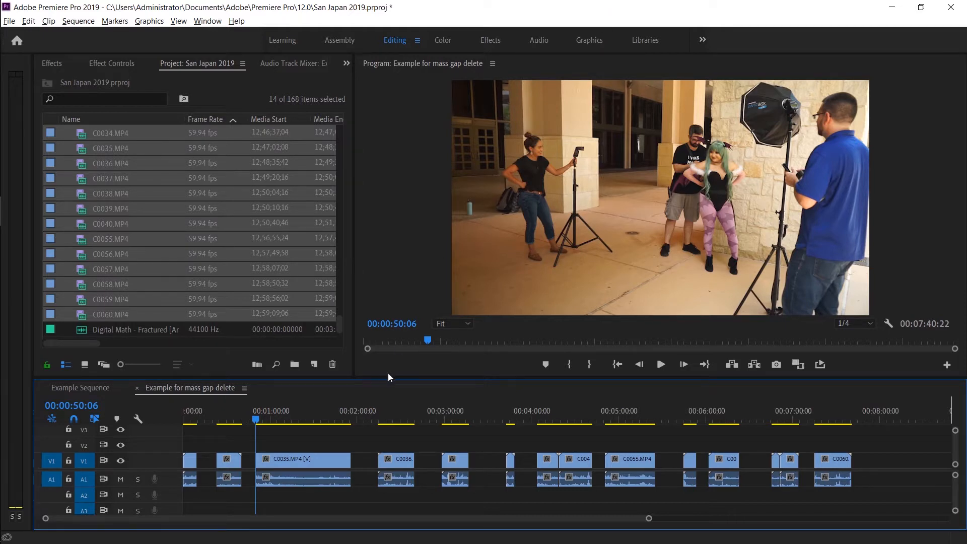
- Go through the first five gaps between the V1 clips in the mass gap delete sequence, selecting each in turn
left_click(210, 458)
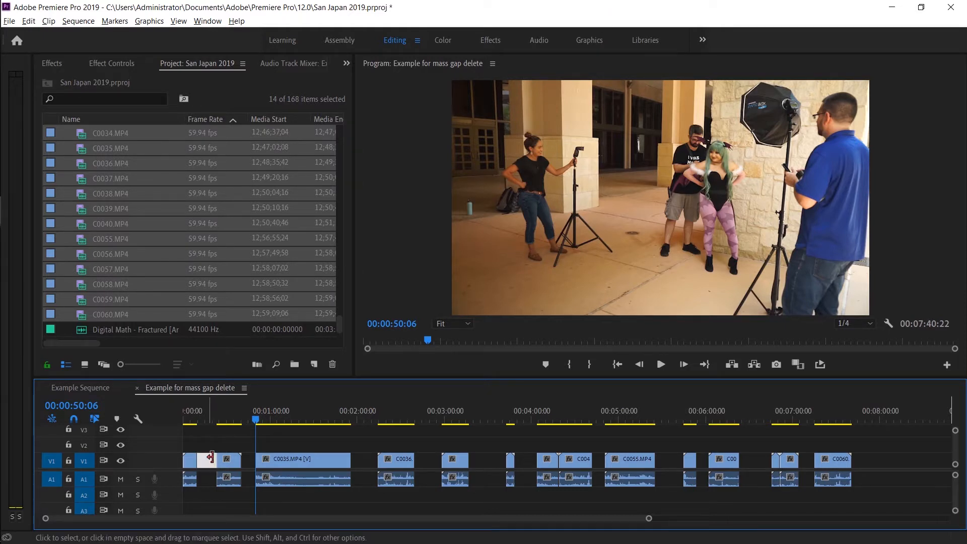
left_click(249, 460)
left_click(365, 460)
left_click(425, 460)
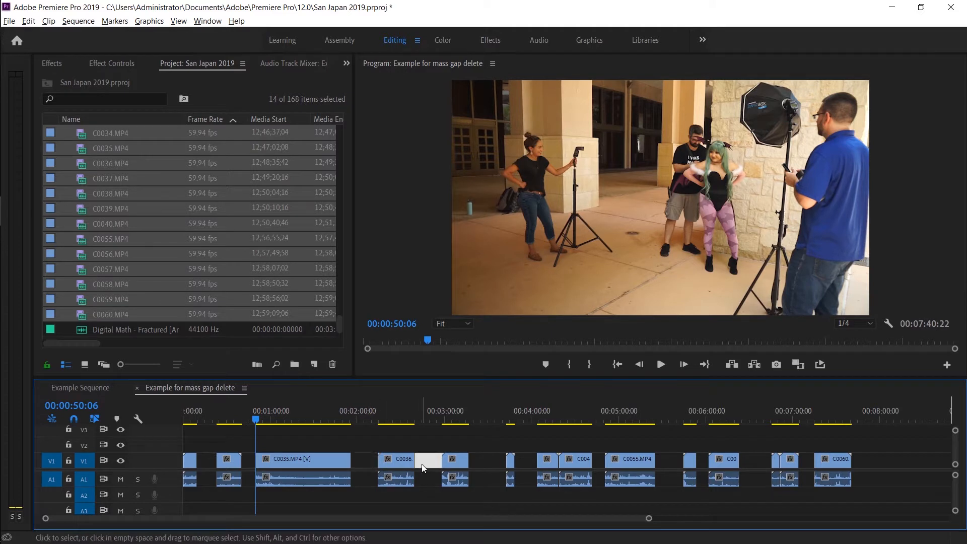
left_click(480, 462)
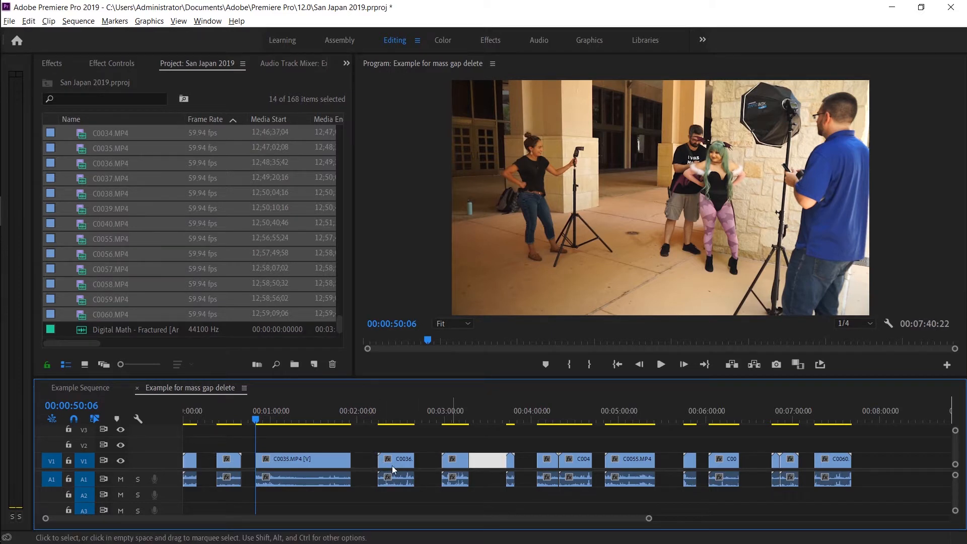
- Remove the first three gaps between the clips one by one, up to the clip following C0035.MP4
left_click(204, 460)
key("Delete")
left_click(228, 459)
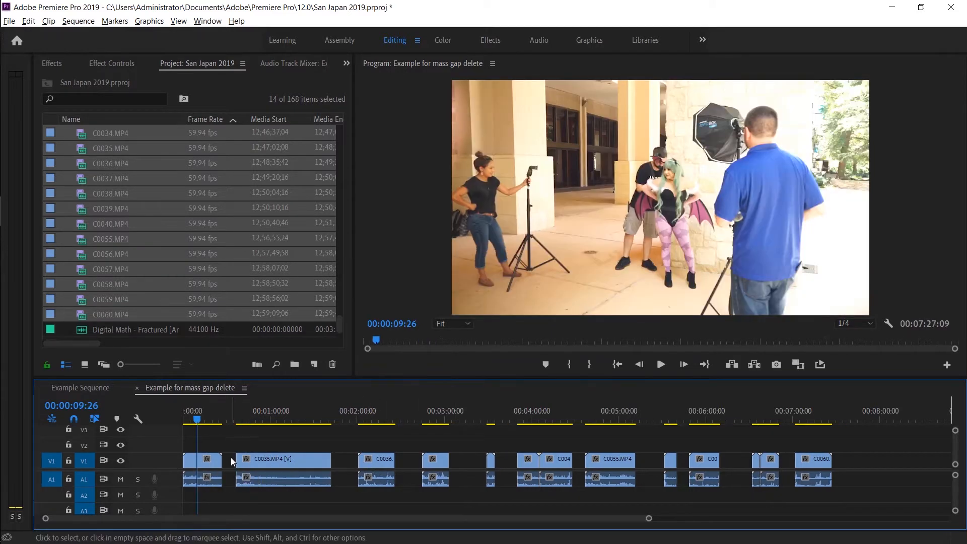
key("Down")
key("Delete")
left_click(333, 461)
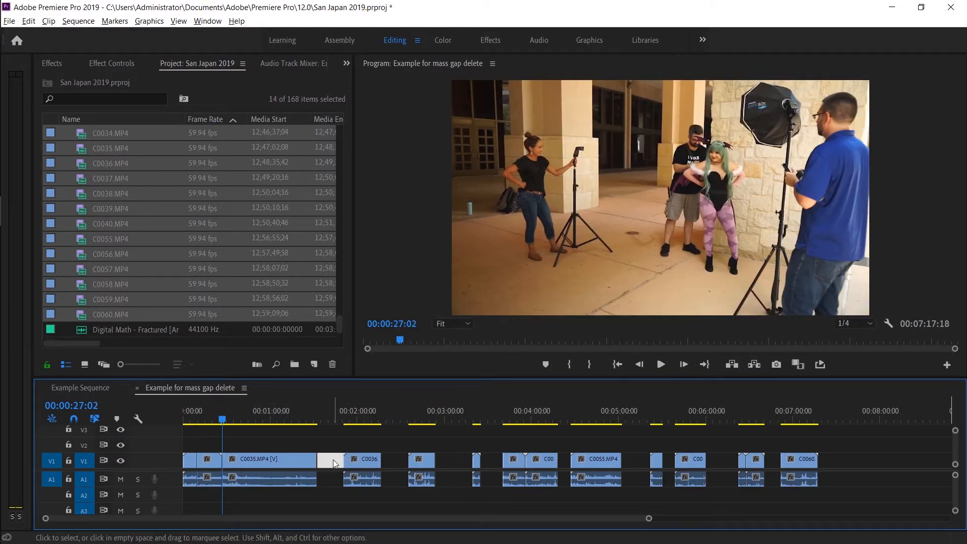
key("Down")
key("Delete")
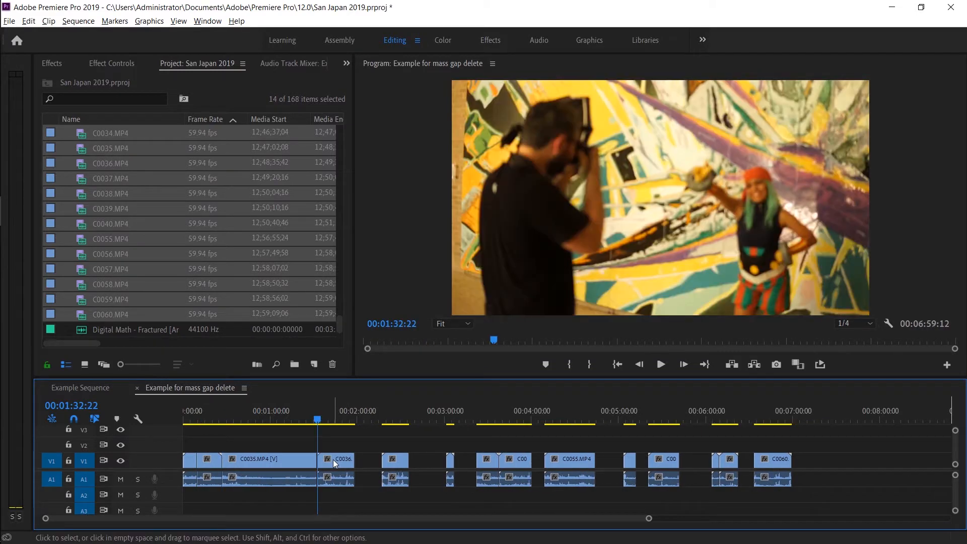
- Undo the three gap deletions
key("ctrl+z")
key("ctrl+z")
key("ctrl+z")
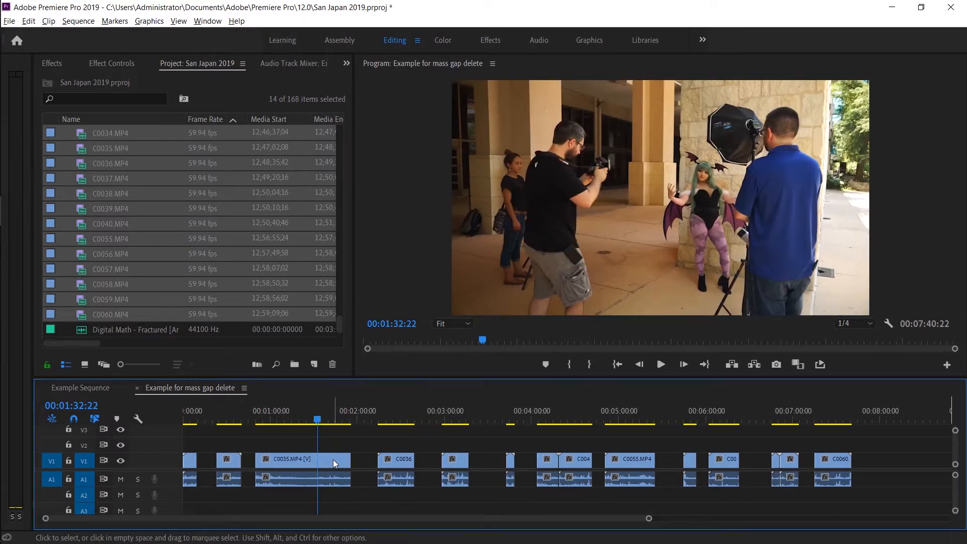
- Select C0035.MP4 and preview the following clips by moving the playhead along the sequence to 00:05:08:23
left_click(334, 459)
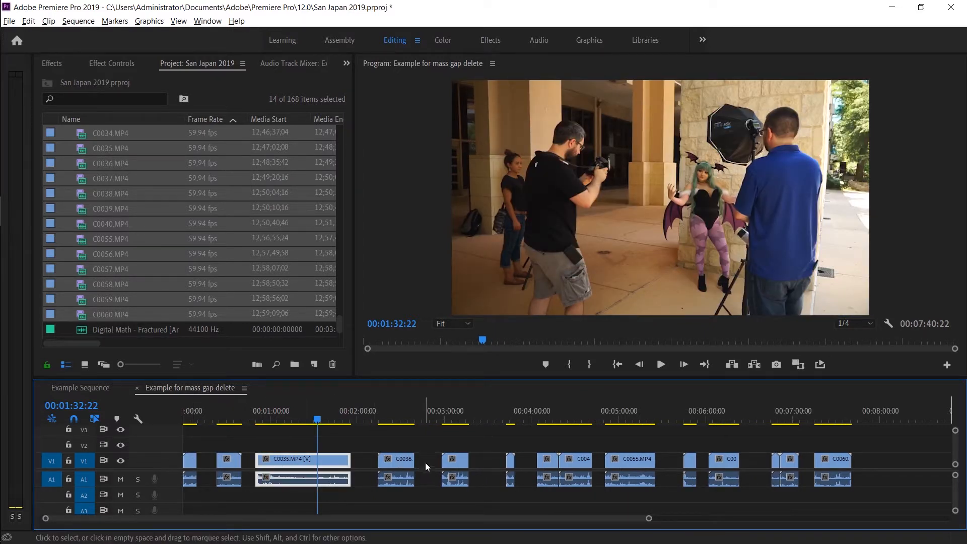
left_click(386, 419)
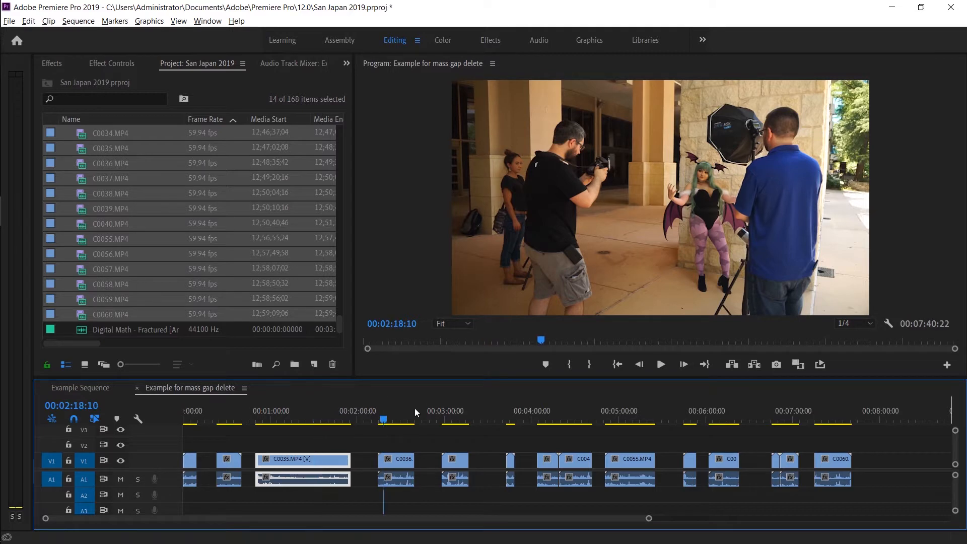
left_click(455, 418)
left_click(547, 418)
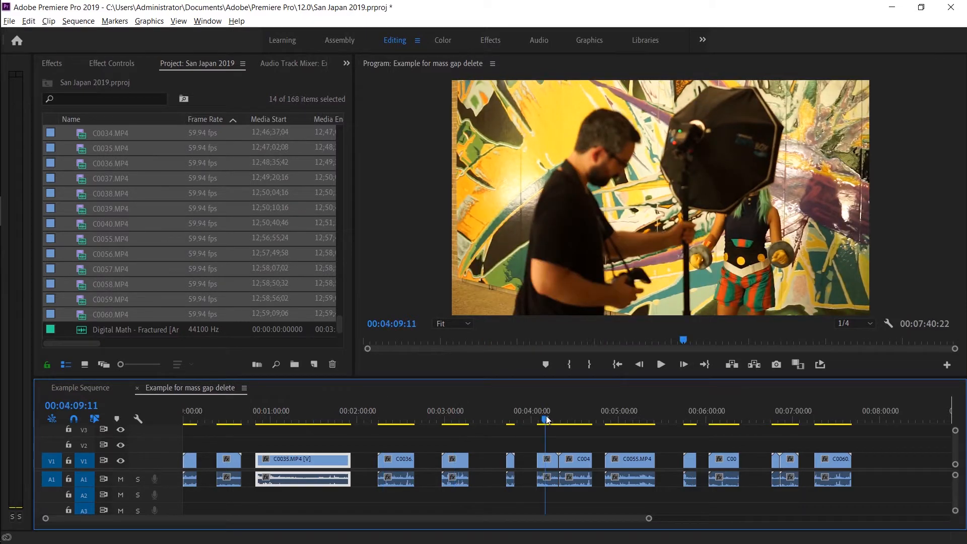
left_click(574, 418)
left_click(632, 419)
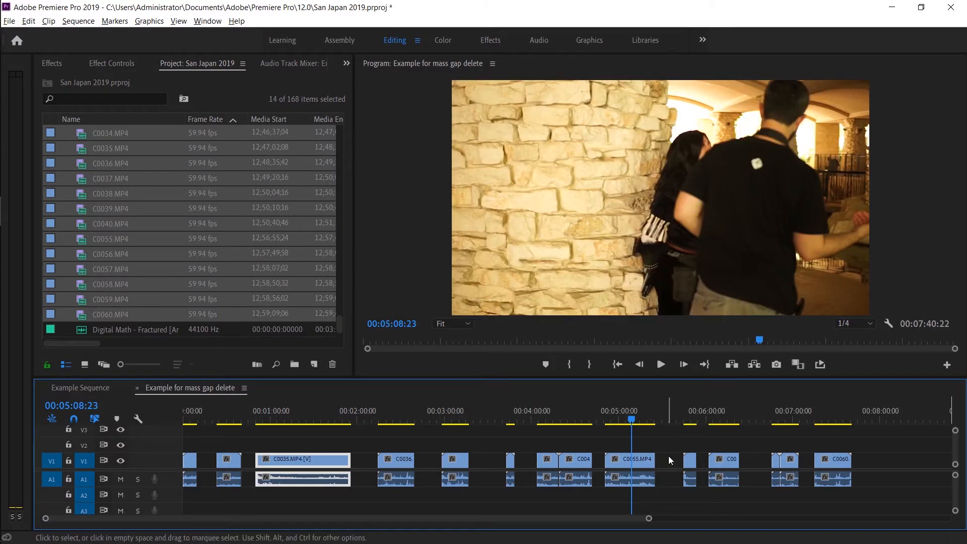
- Trim both ends of C0055.MP4, the start of the clip just after 00:06:00:00, and the end of C0035.MP4
left_click_drag(648, 459, 615, 459)
left_click_drag(707, 457, 718, 457)
left_click_drag(347, 458, 332, 459)
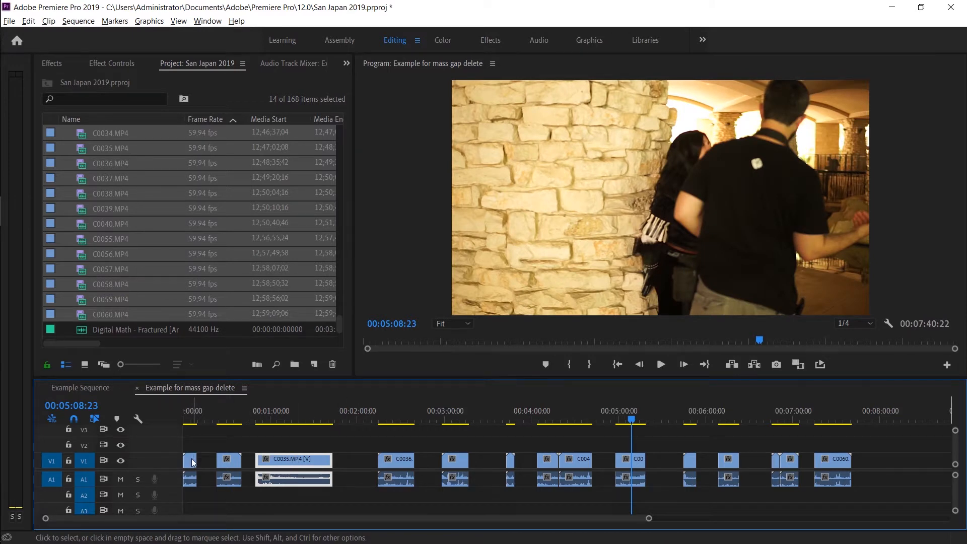
- Return the playhead to the sequence start and create a 1920 x 1080 black video at 30.00 fps with square pixels
key("minus")
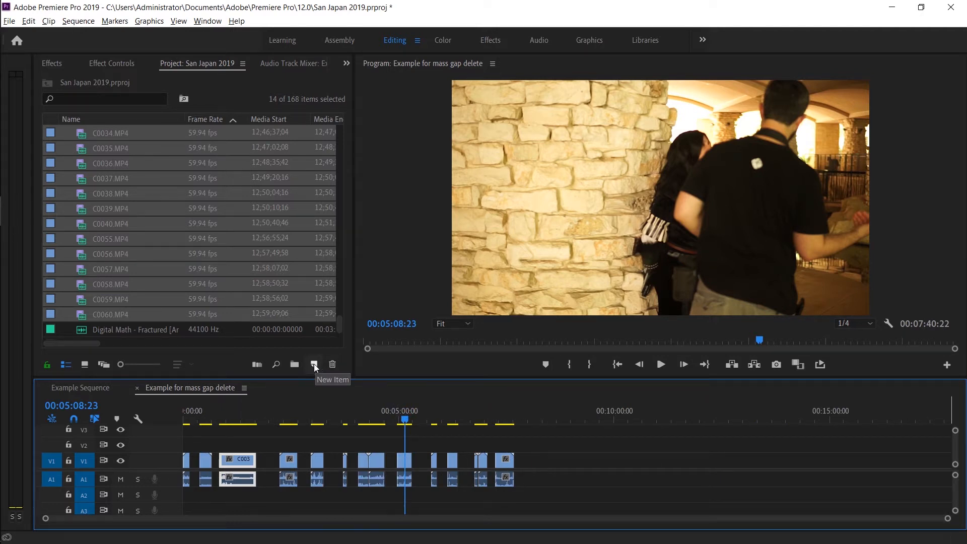
key("Home")
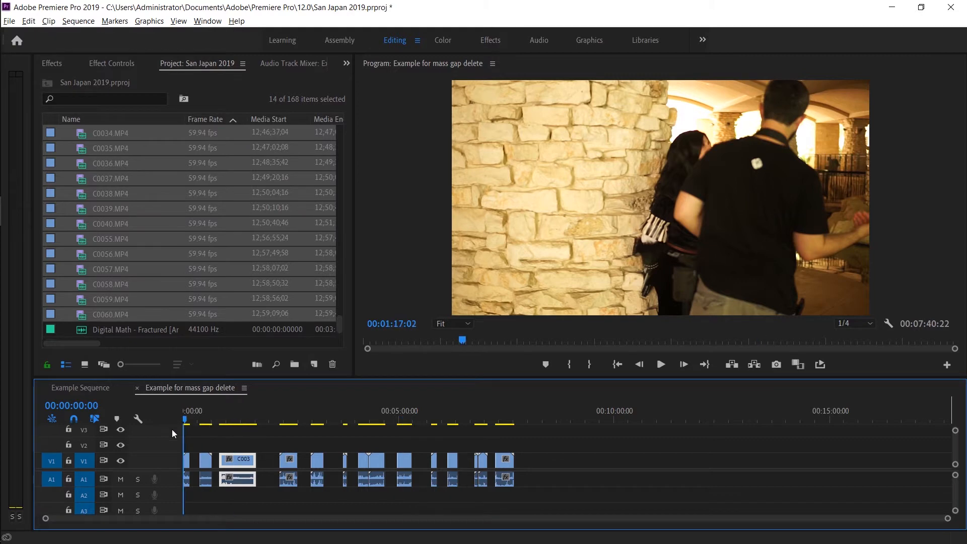
left_click(268, 459)
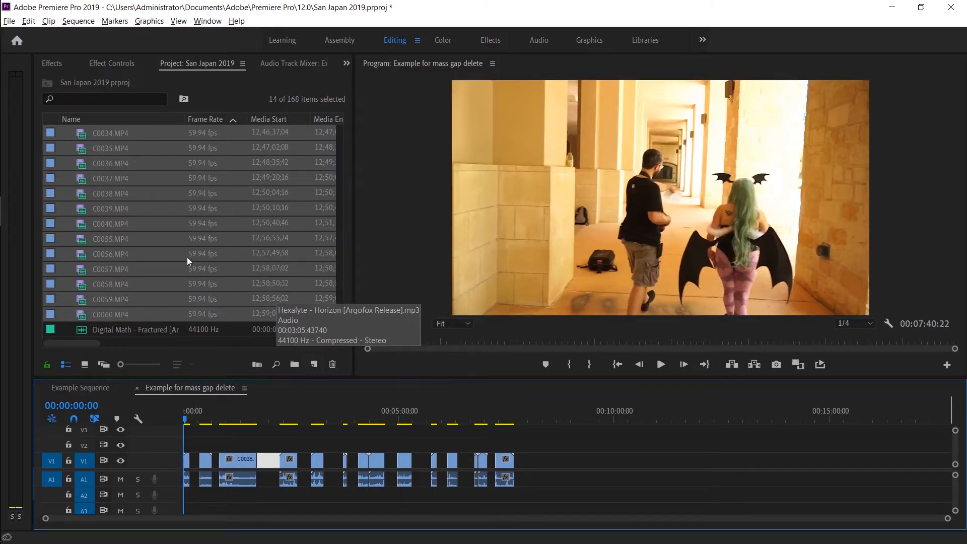
scroll(156, 215, "down", 2)
left_click(313, 364)
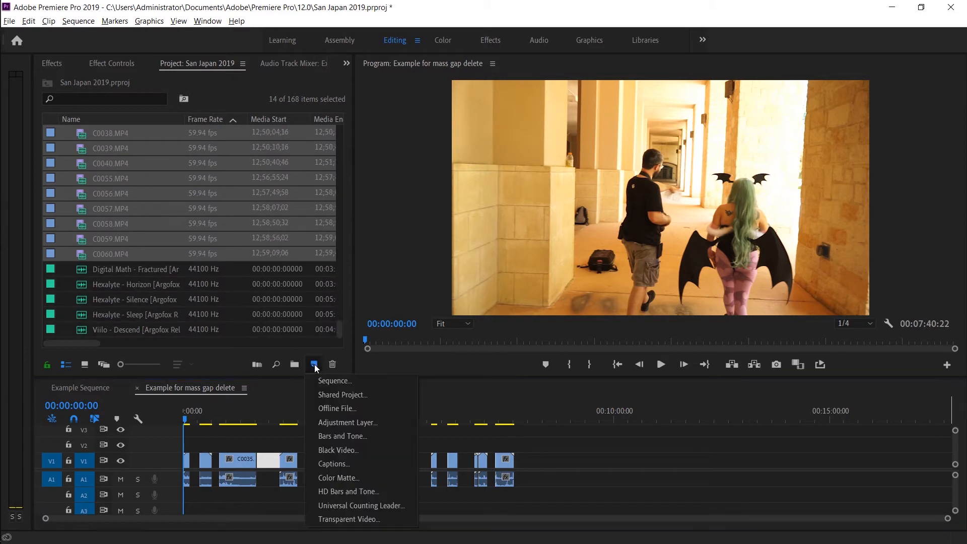
left_click(341, 451)
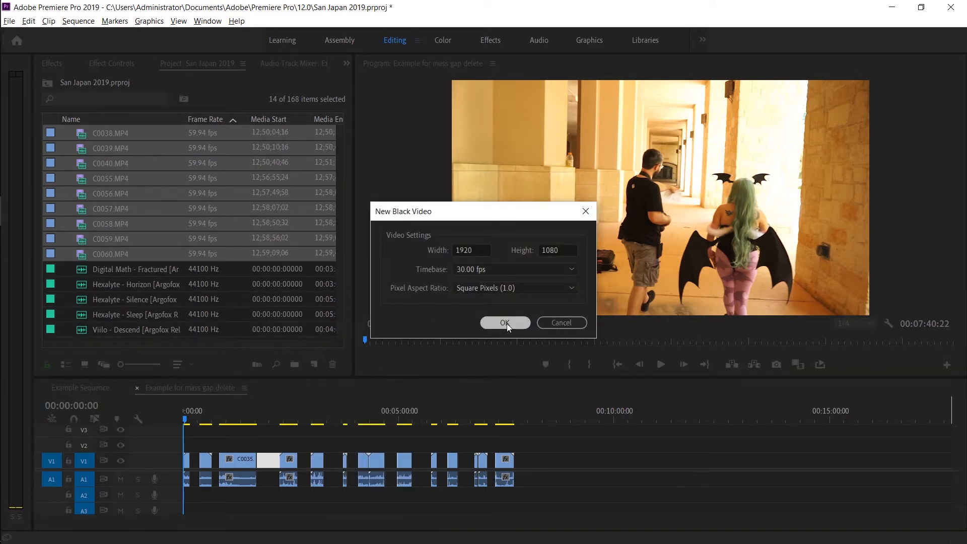
left_click(504, 322)
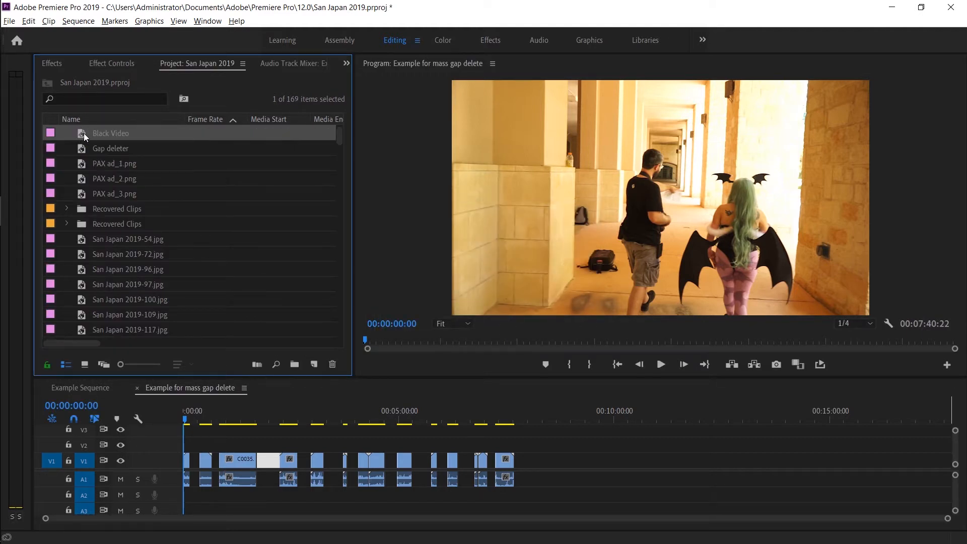
- Place Black Video on track V2 at the sequence start and extend it to the end of the last clip
left_click_drag(83, 133, 186, 443)
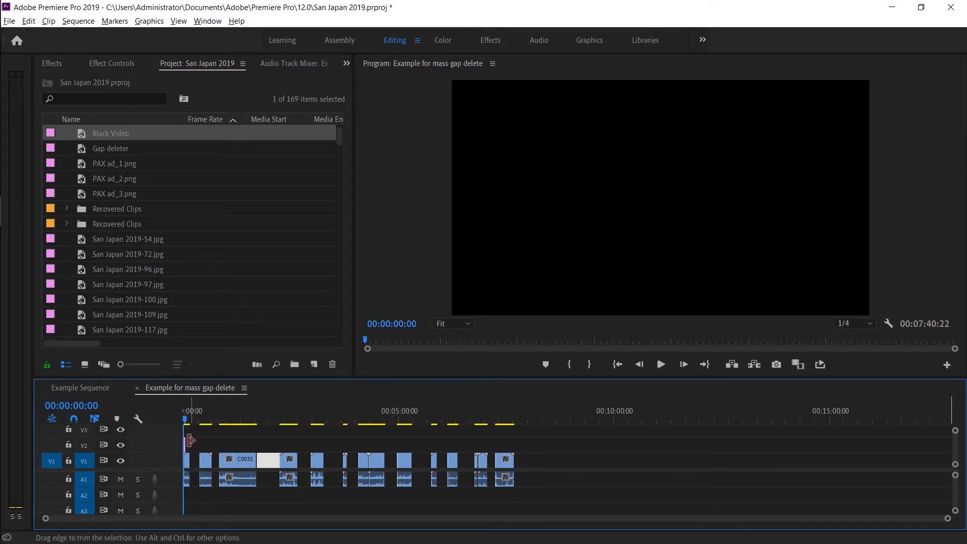
key("=")
key("=")
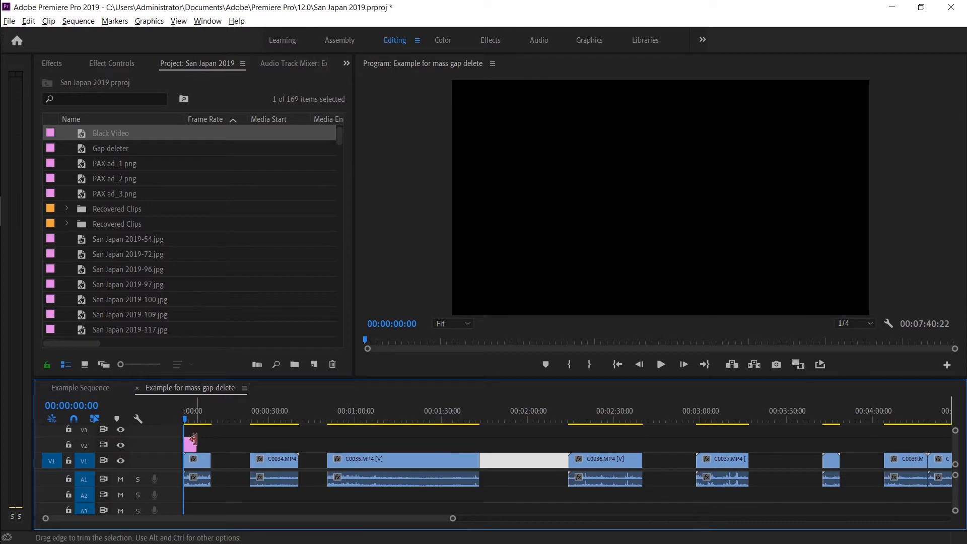
left_click_drag(195, 444, 863, 440)
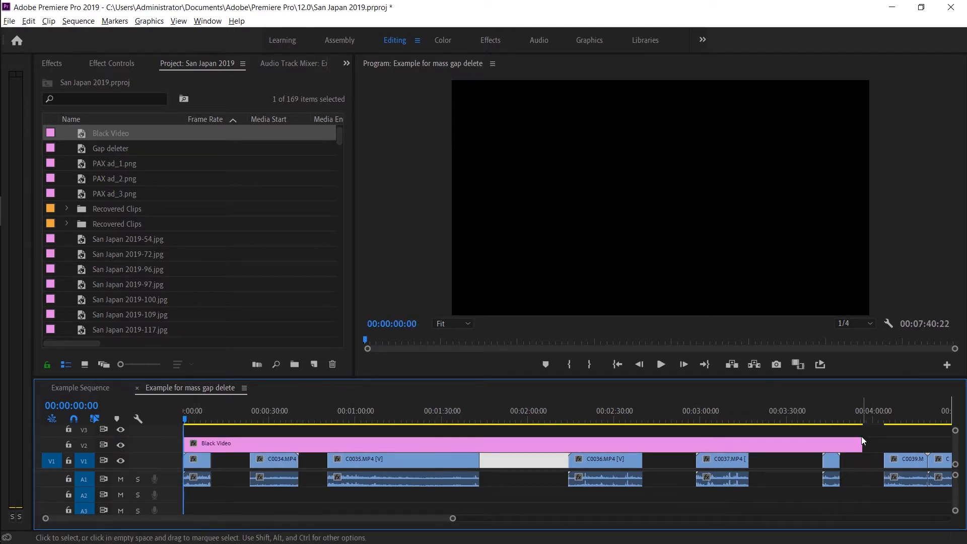
key("minus")
key("minus")
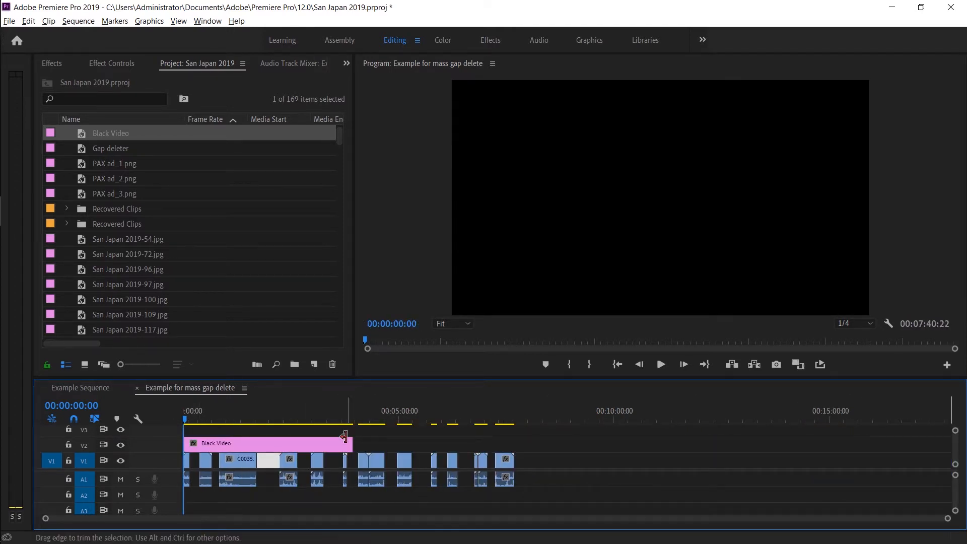
left_click_drag(352, 443, 514, 432)
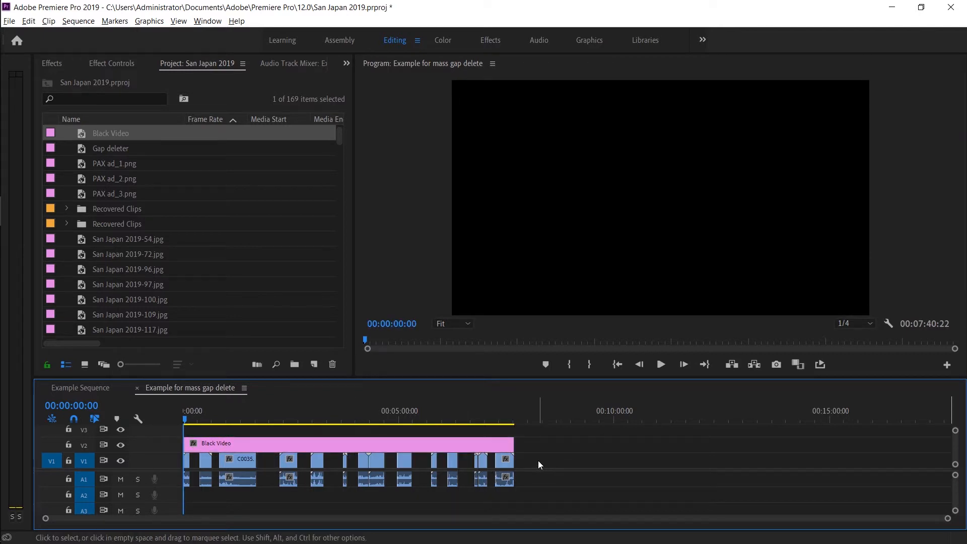
- Move all the V1 clips up onto V2 over the black video, and return them to V1
left_click_drag(538, 461, 173, 469)
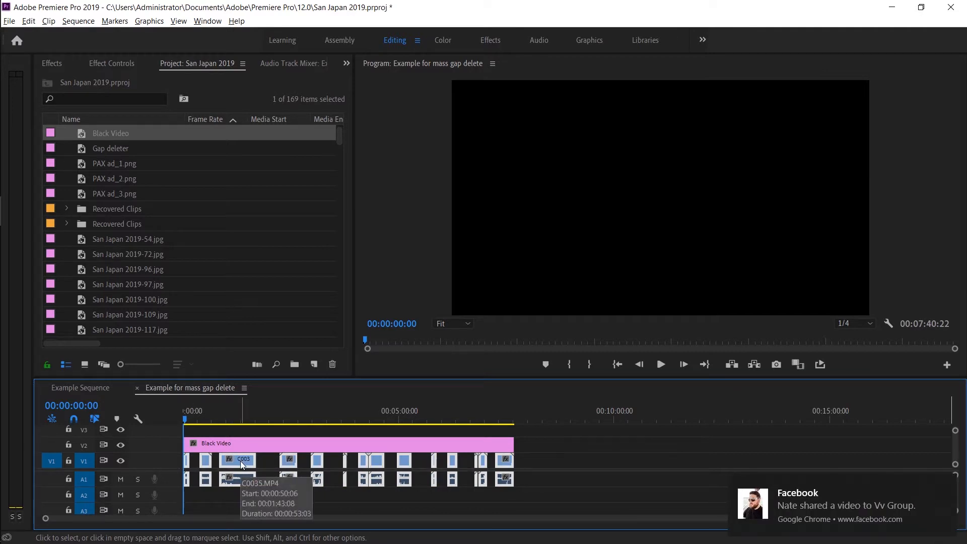
left_click_drag(241, 463, 237, 447)
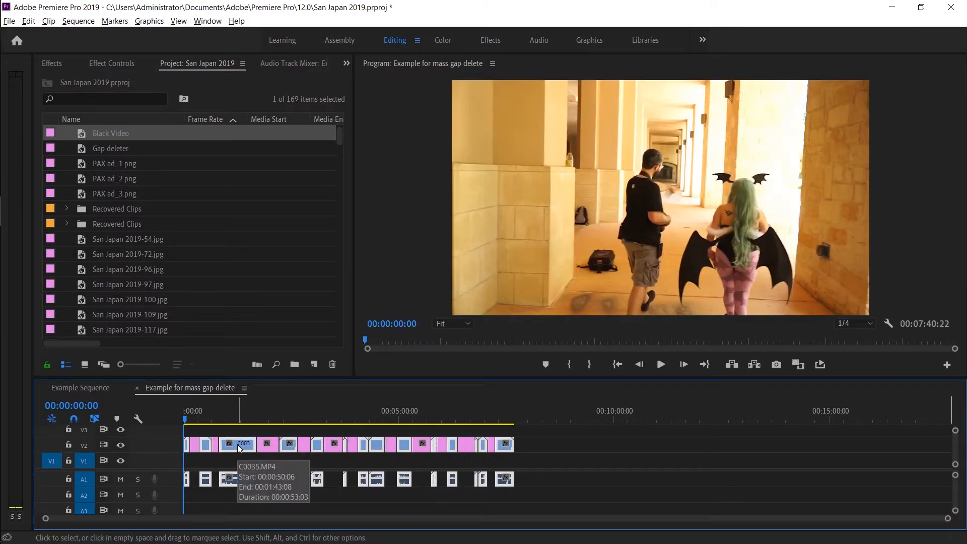
left_click_drag(238, 445, 238, 459)
- Ripple delete all the remaining black video pieces on V2 together and undo that deletion
key("=")
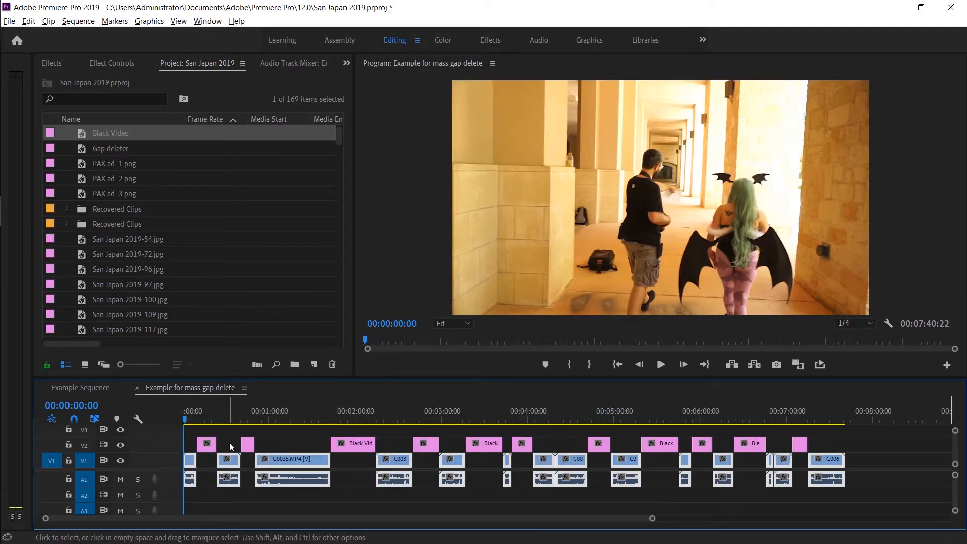
left_click(340, 445)
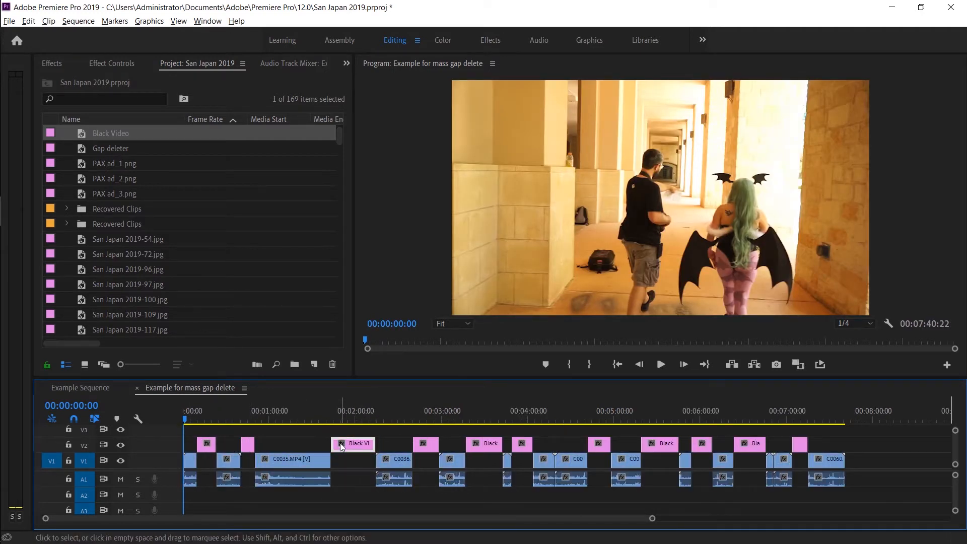
left_click(428, 445)
left_click(486, 449)
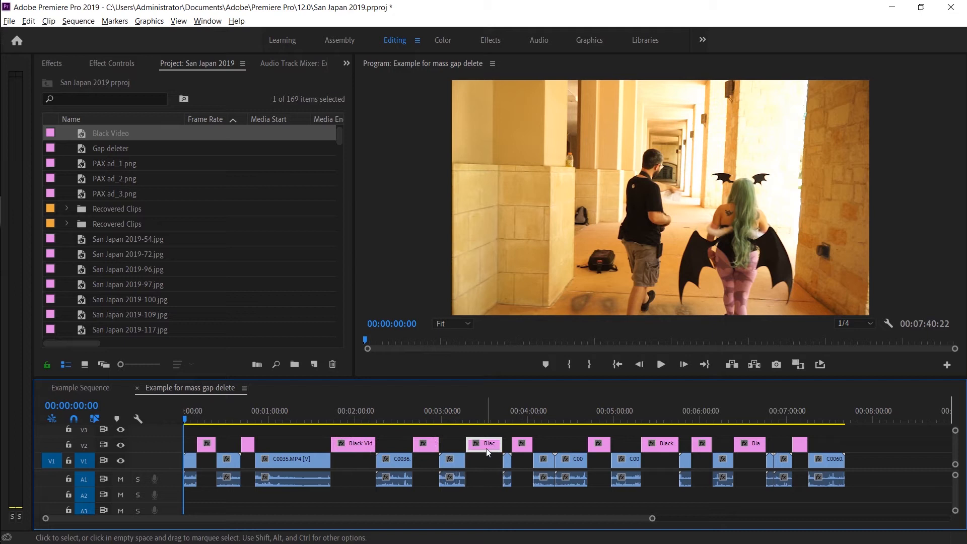
left_click(522, 448)
left_click(598, 446)
left_click_drag(854, 439, 178, 456)
scroll(257, 459, "down", 2)
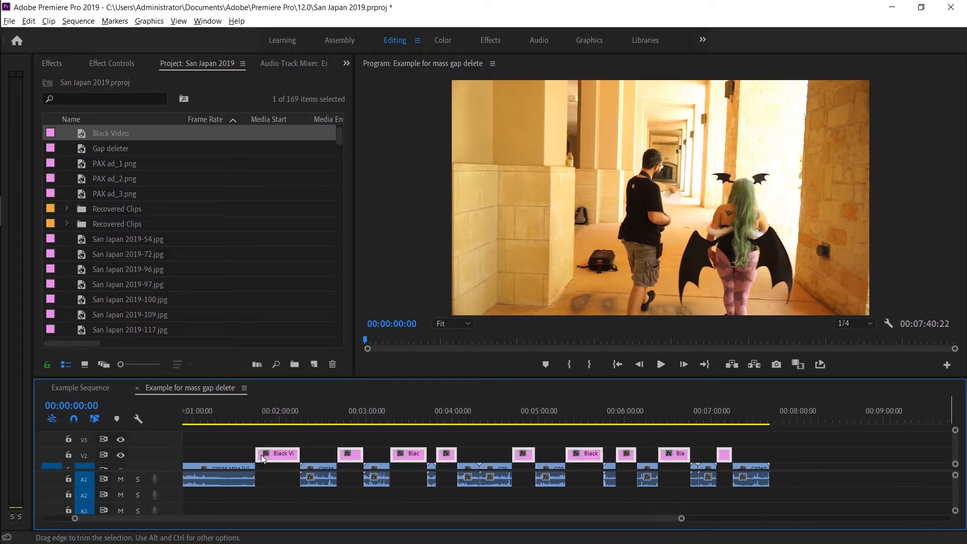
scroll(261, 459, "up", 2)
scroll(261, 455, "down", 2)
scroll(261, 455, "up", 2)
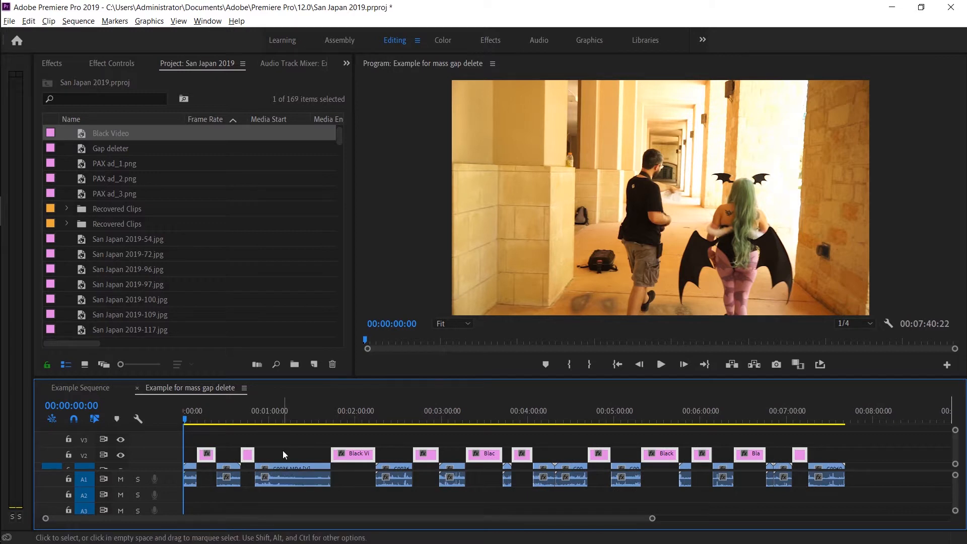
key("shift+Delete")
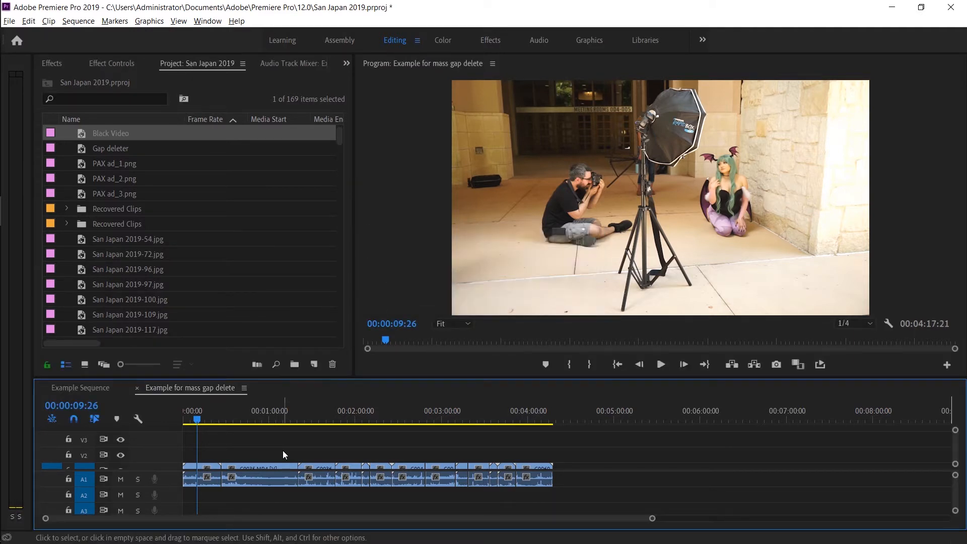
key("ctrl+z")
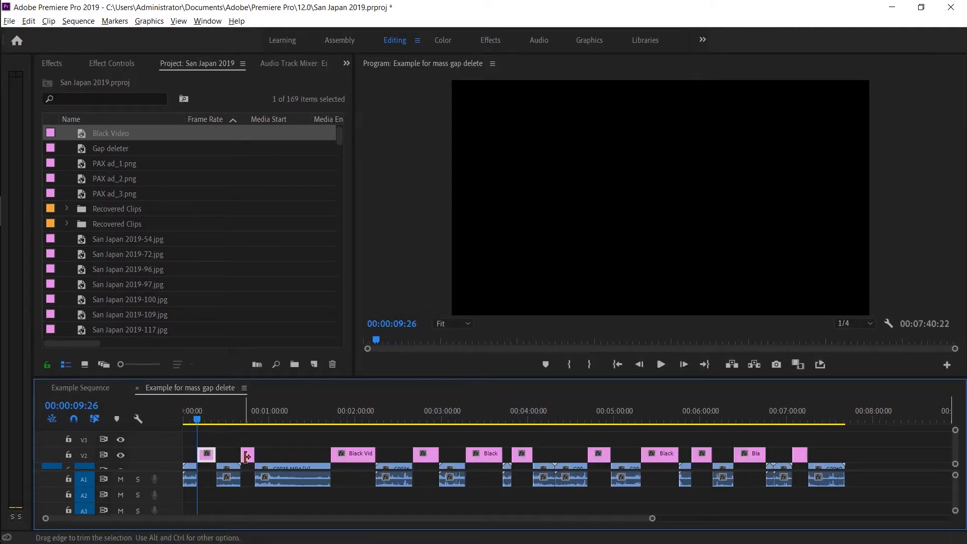
- Select every black video segment on V2 and ripple delete them to close all the gaps at once
left_click(424, 455)
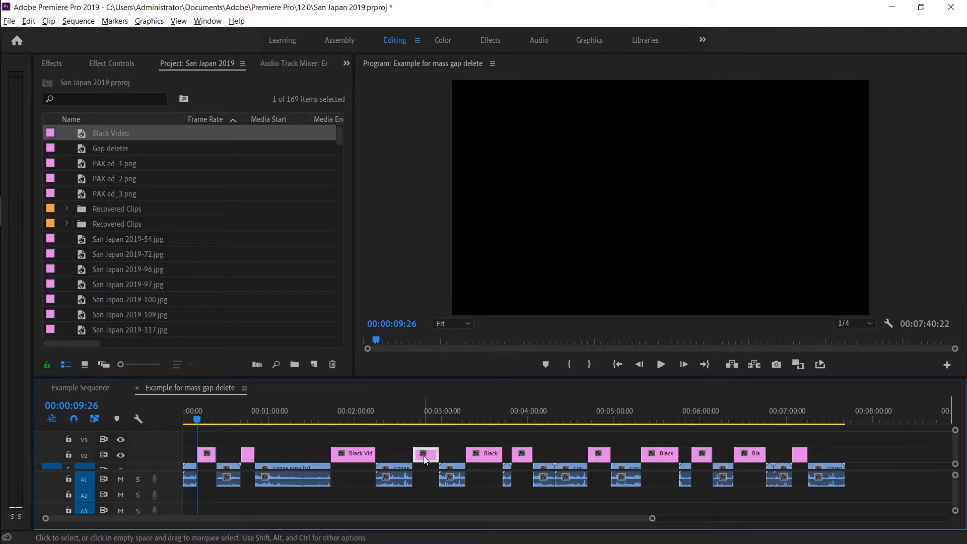
left_click(488, 452)
left_click_drag(825, 428, 207, 463)
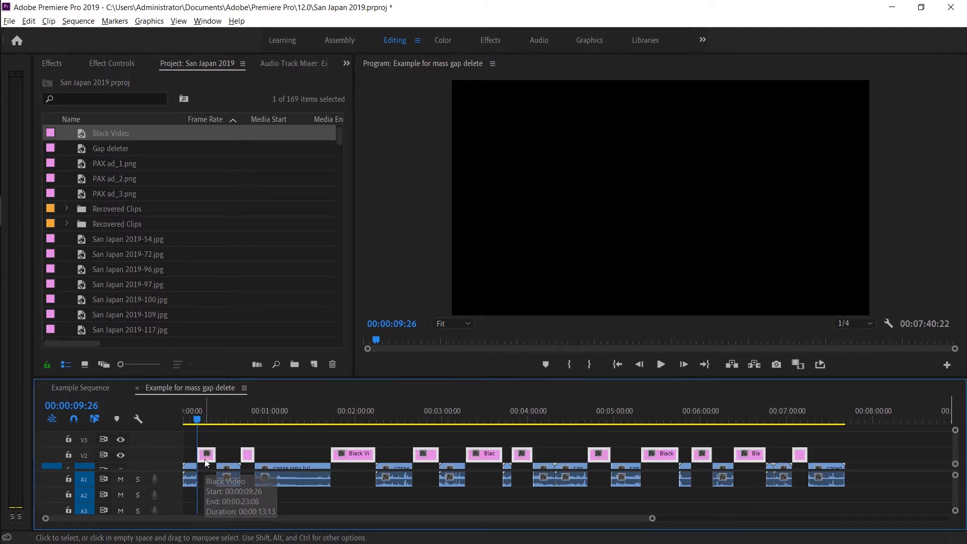
key("shift+Delete")
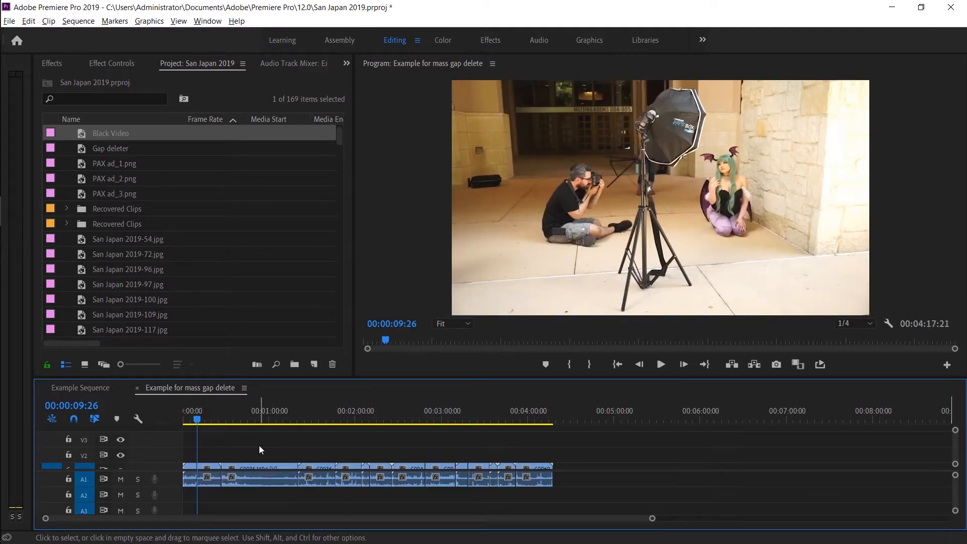
- Display the list of available effects in place of the project's media
left_click(351, 194)
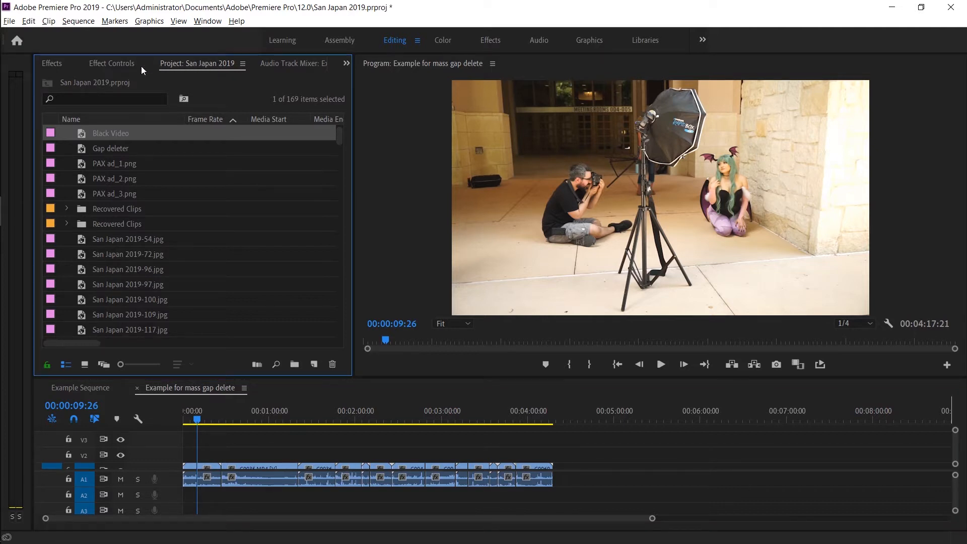
left_click(51, 64)
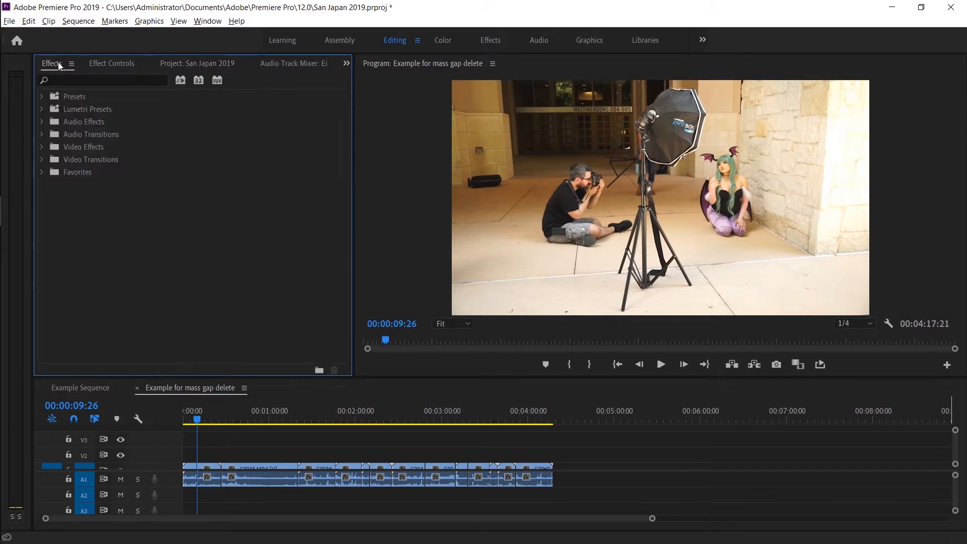
left_click(206, 21)
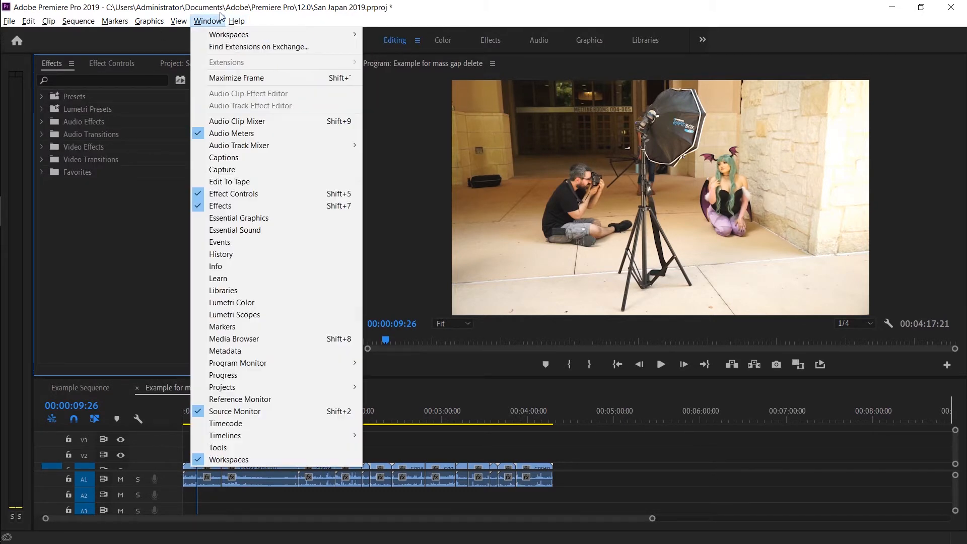
left_click(222, 205)
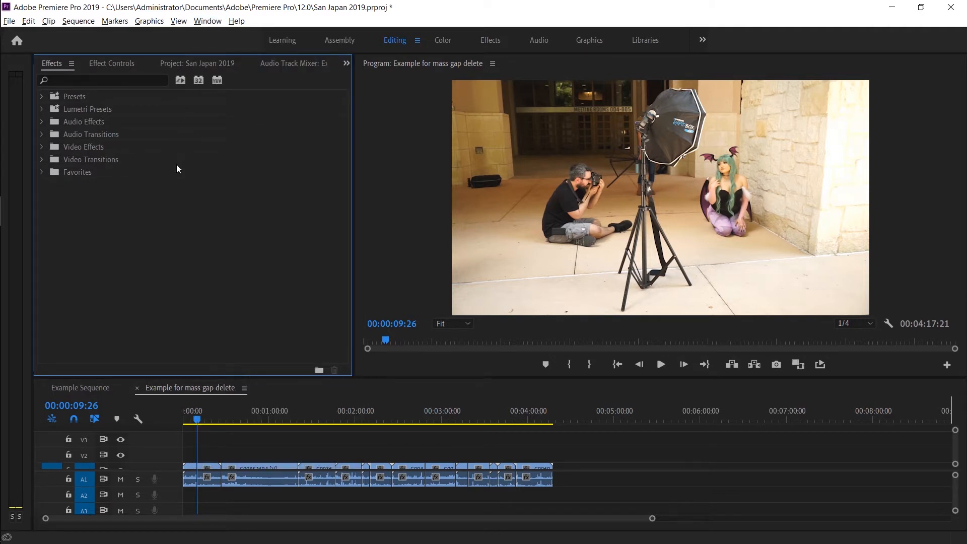
- Look through the Presets, Lumetri Presets and Audio Effects folders, and select Video Transitions
left_click(42, 96)
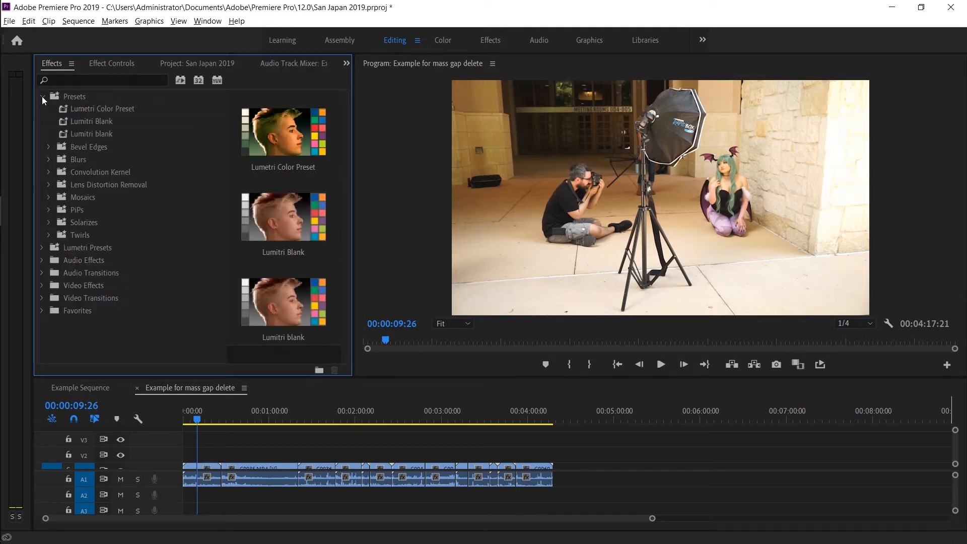
left_click(41, 96)
left_click(42, 108)
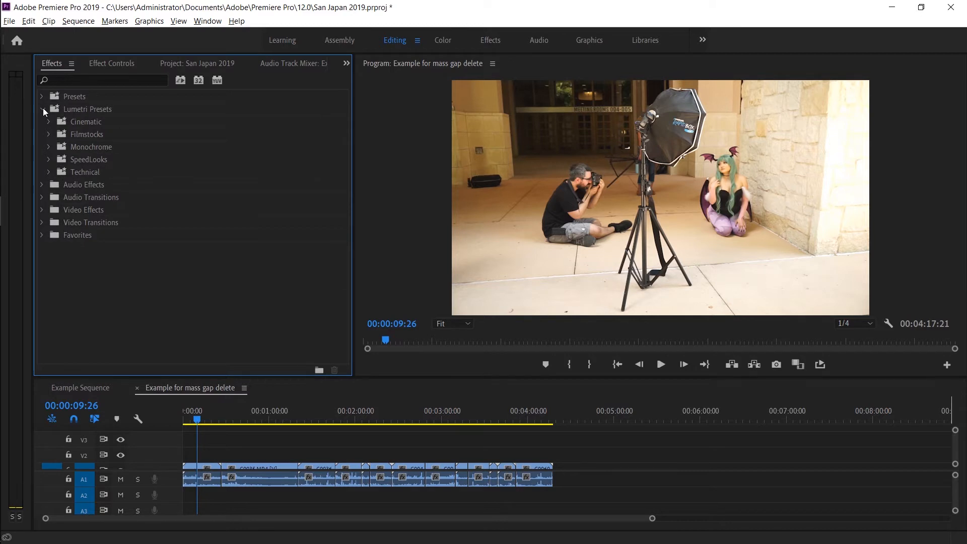
left_click(43, 108)
left_click(42, 121)
left_click(42, 121)
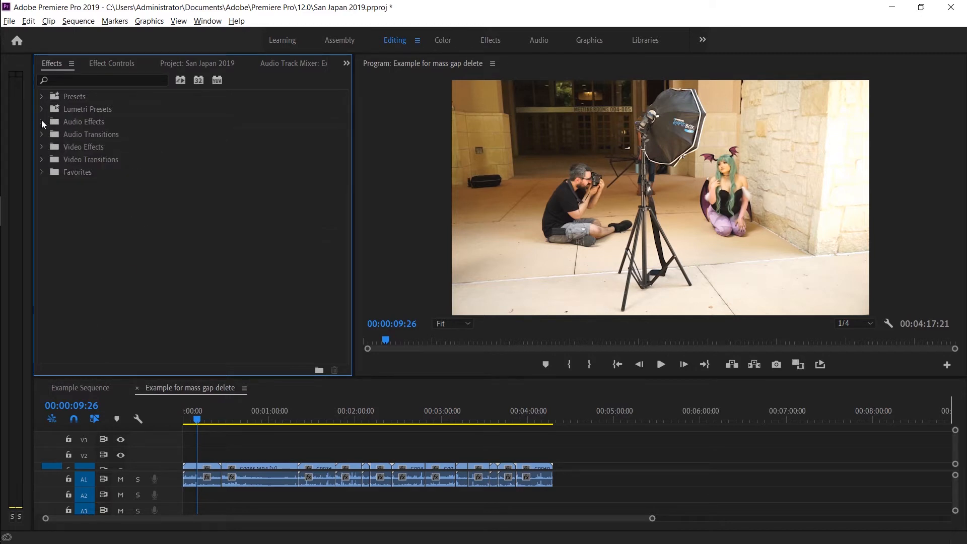
left_click(80, 162)
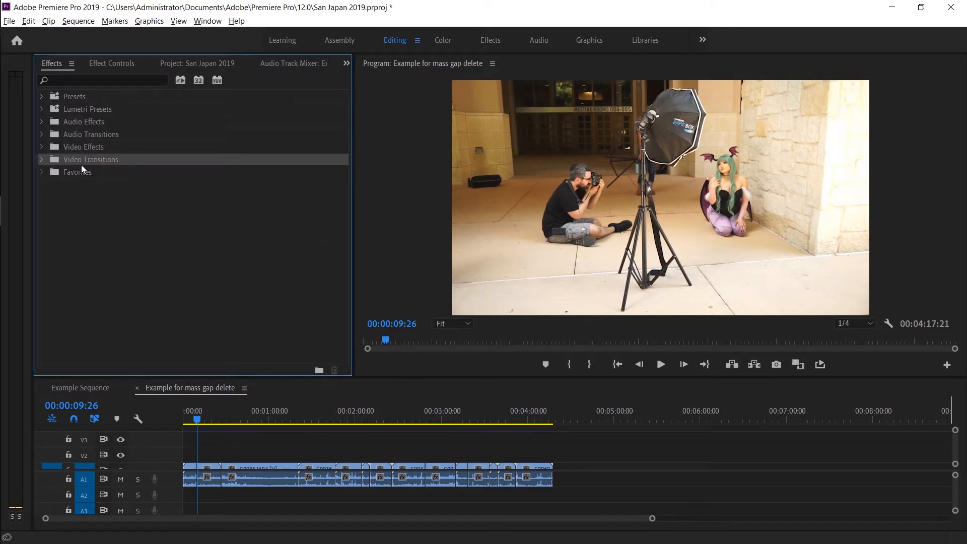
- Search the effects for "wipe", look through the matching effects and transitions, and clear the search
left_click(107, 79)
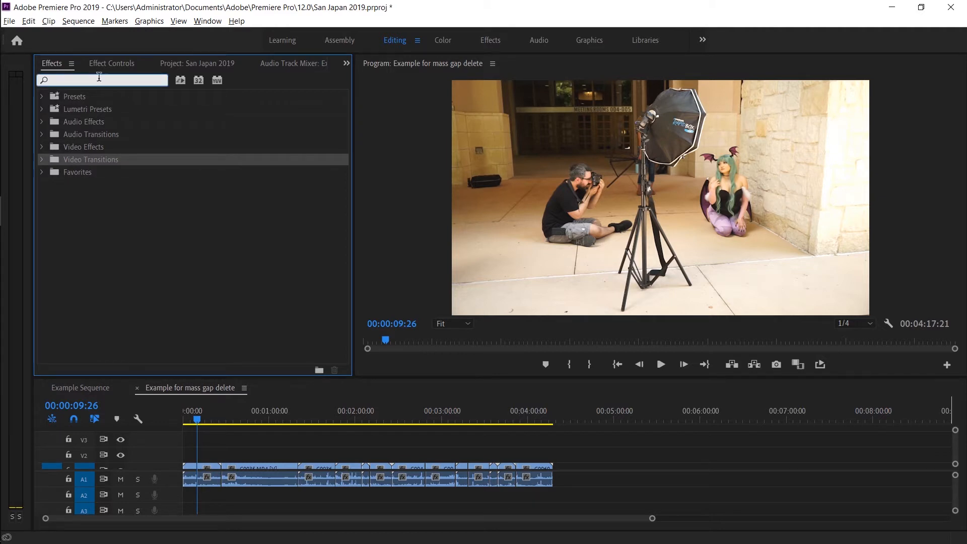
type("wipe")
scroll(115, 217, "down", 3)
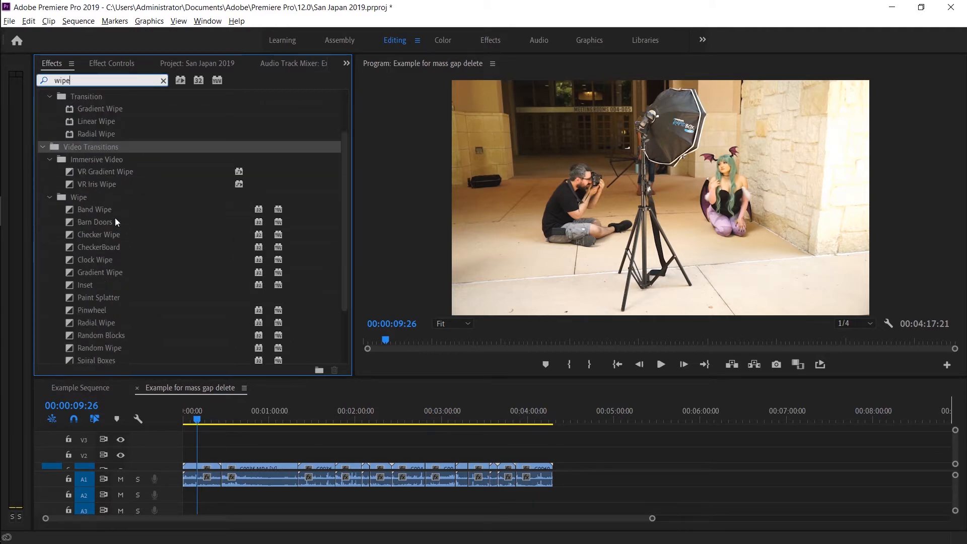
scroll(114, 218, "up", 3)
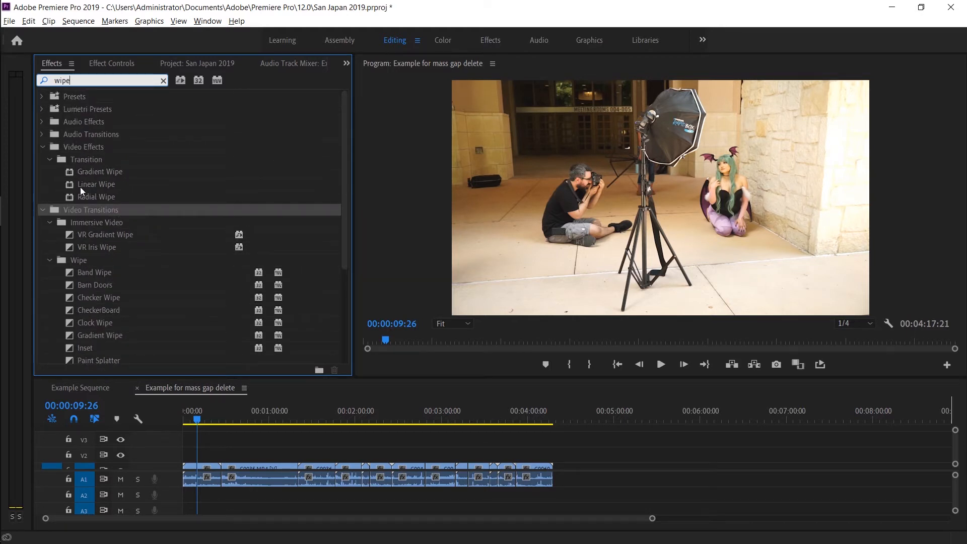
left_click(163, 81)
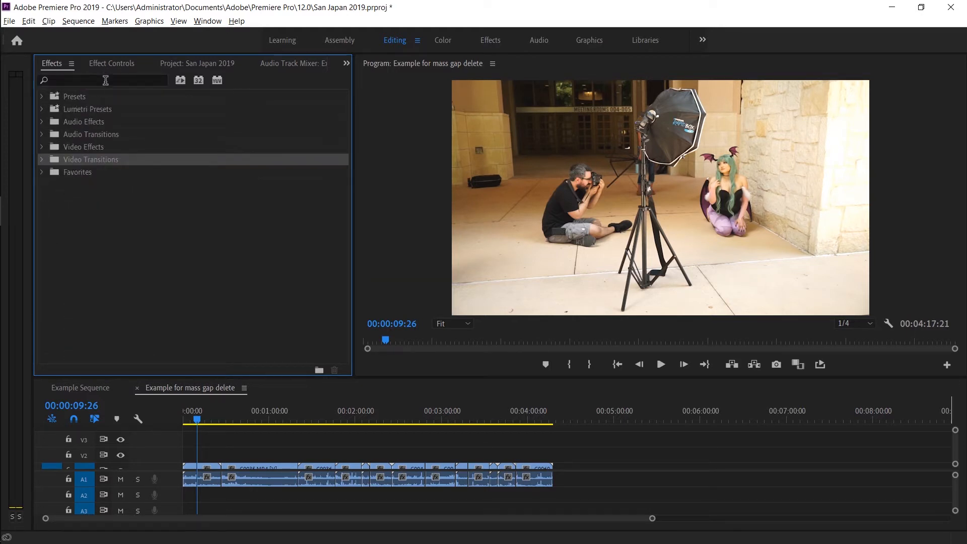
- Expand the Favorites bin and examine its saved effects, including the Wipe transition
left_click(74, 173)
left_click(42, 173)
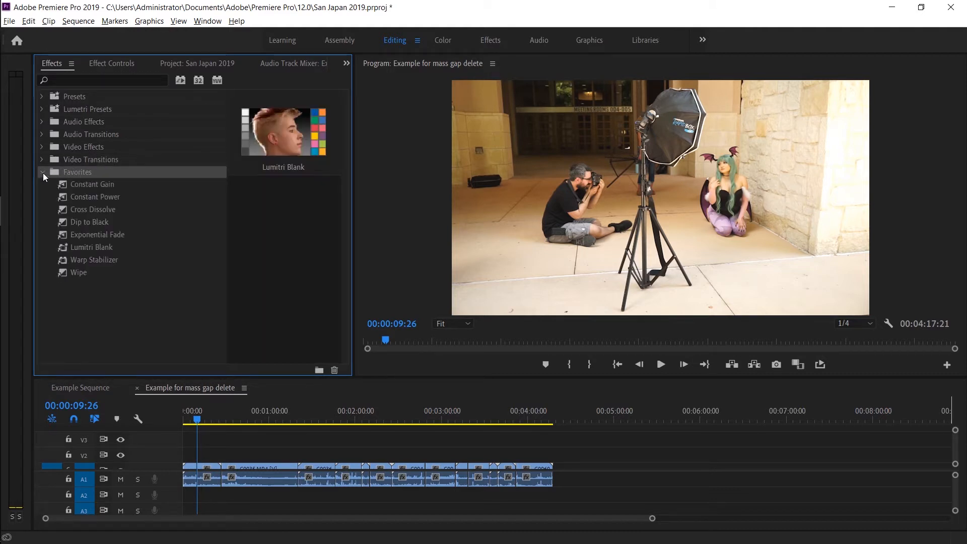
left_click(78, 182)
left_click(80, 272)
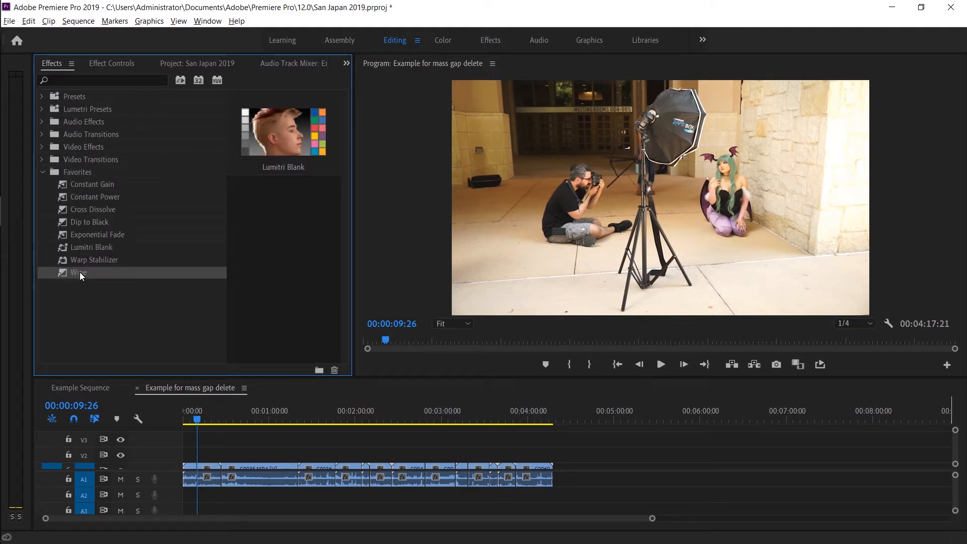
- Create a new custom effects bin named Favorites 2
left_click(89, 172)
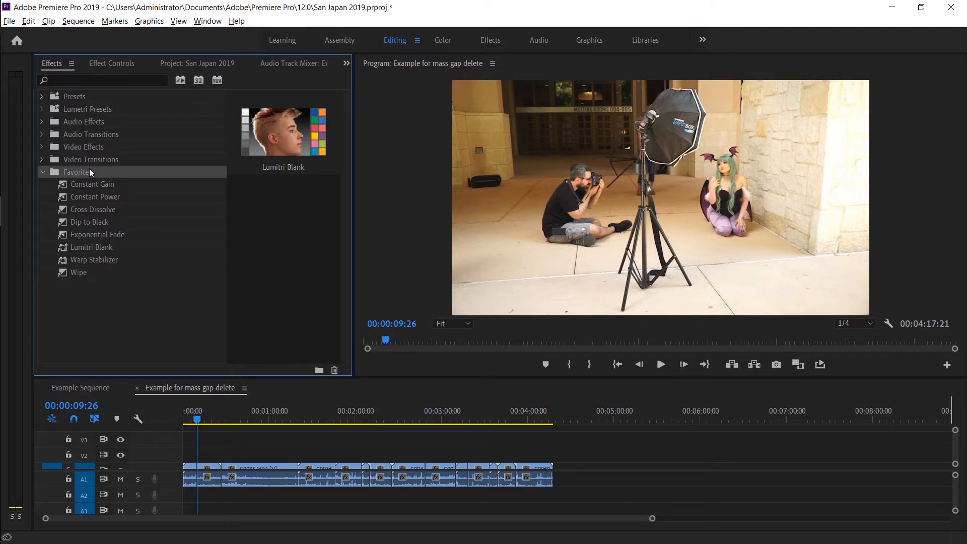
left_click(319, 372)
type("Favorites 2")
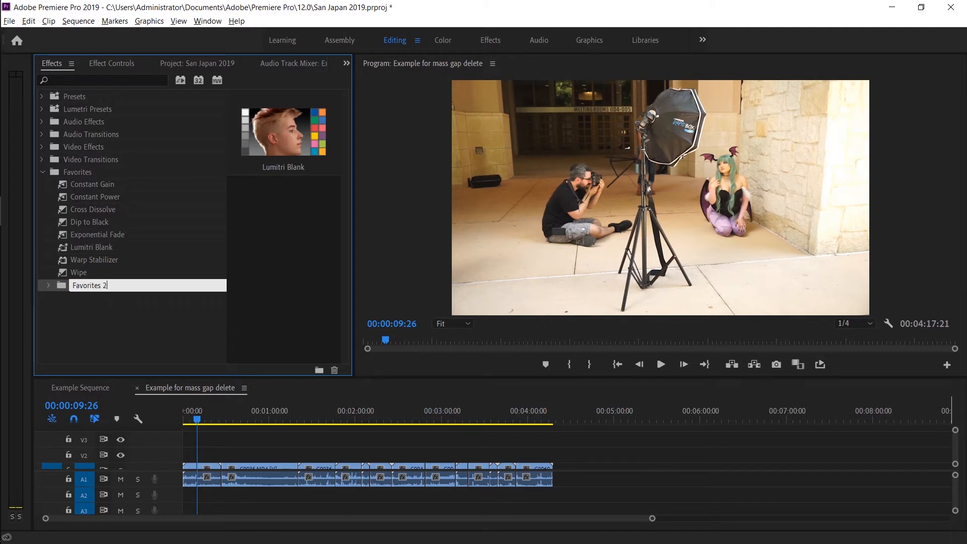
key("Return")
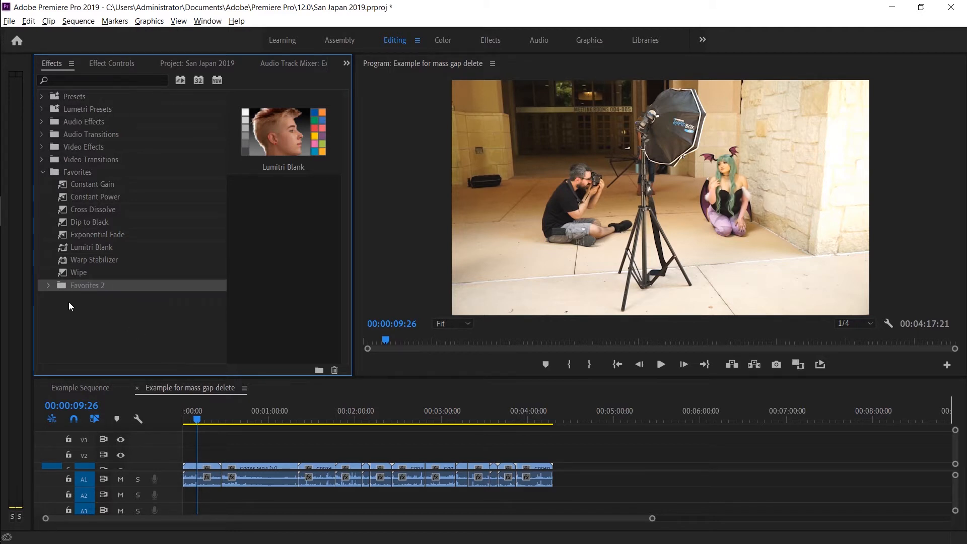
left_click(49, 287)
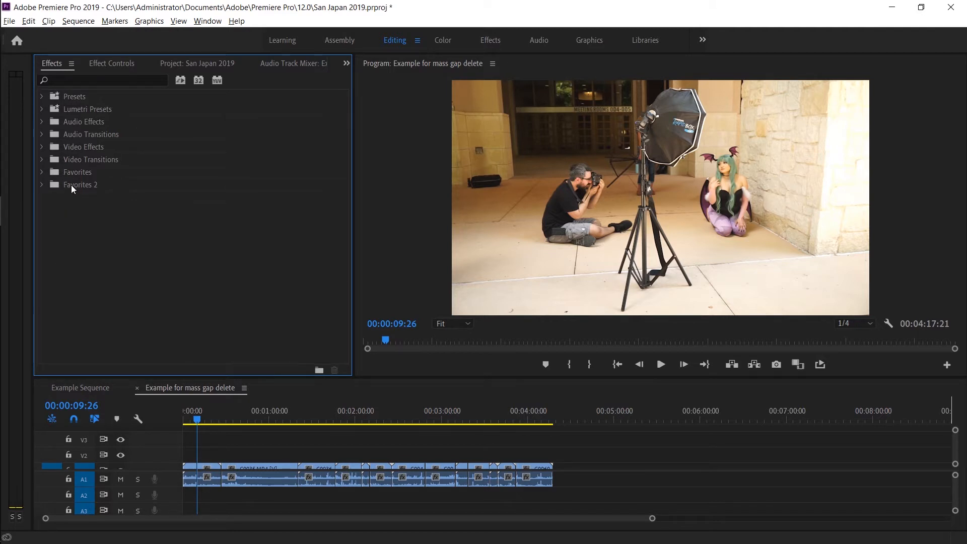
- Search the effects for "dissolve", add the Cross Dissolve video transition to the Favorites 2 bin, and expand the bin
left_click(71, 185)
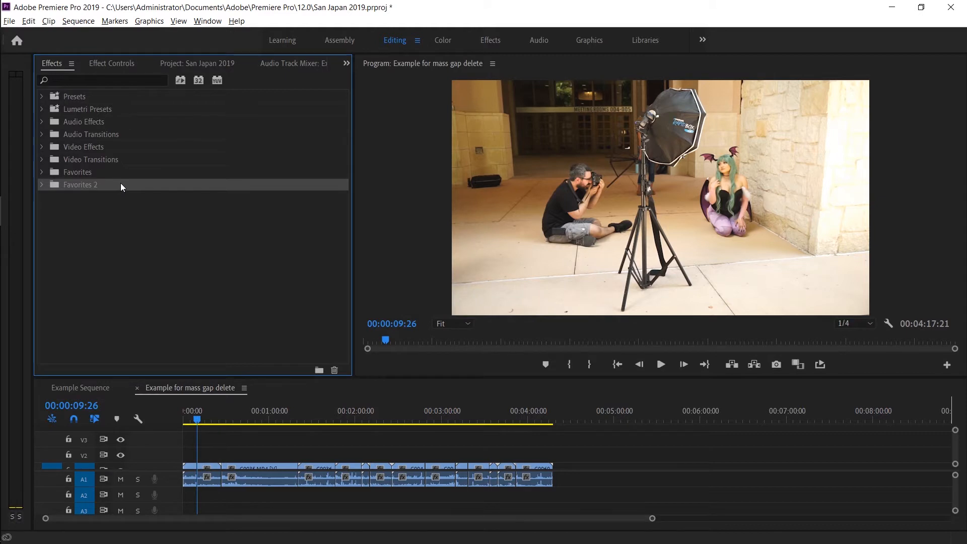
left_click(120, 79)
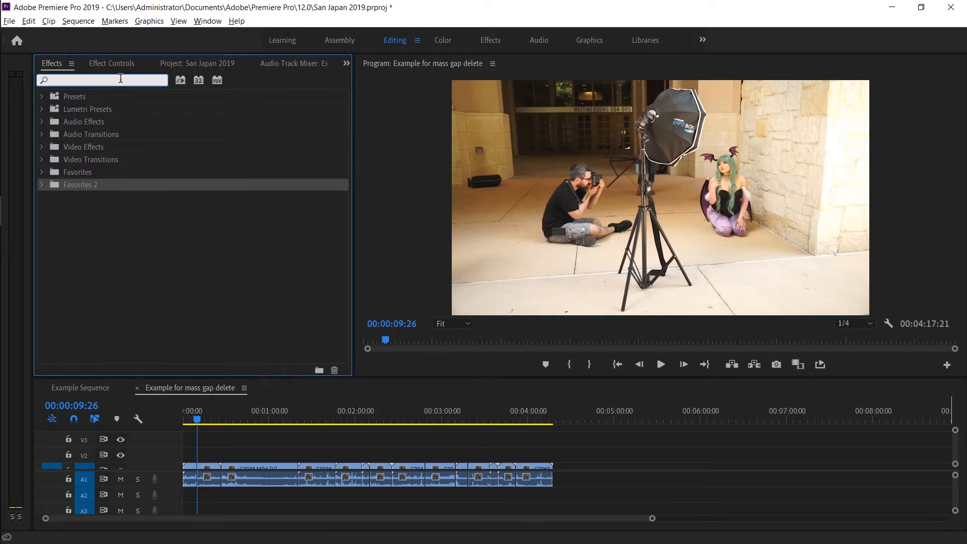
type("dissol")
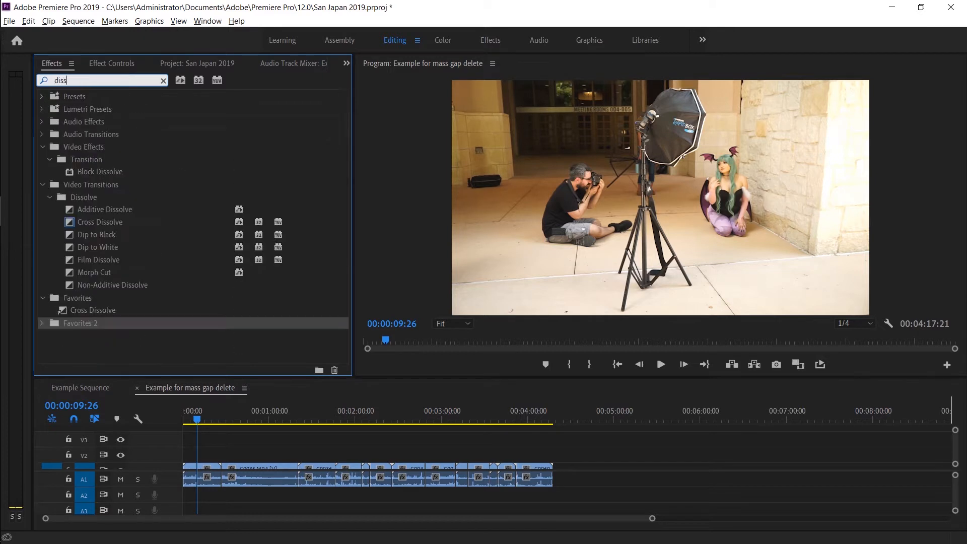
type("ve")
left_click(82, 221)
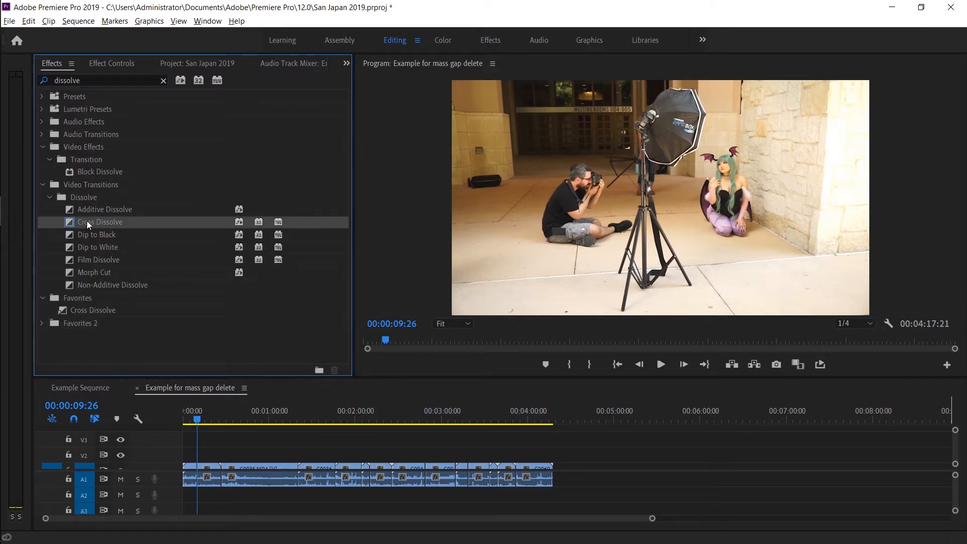
left_click_drag(87, 221, 76, 325)
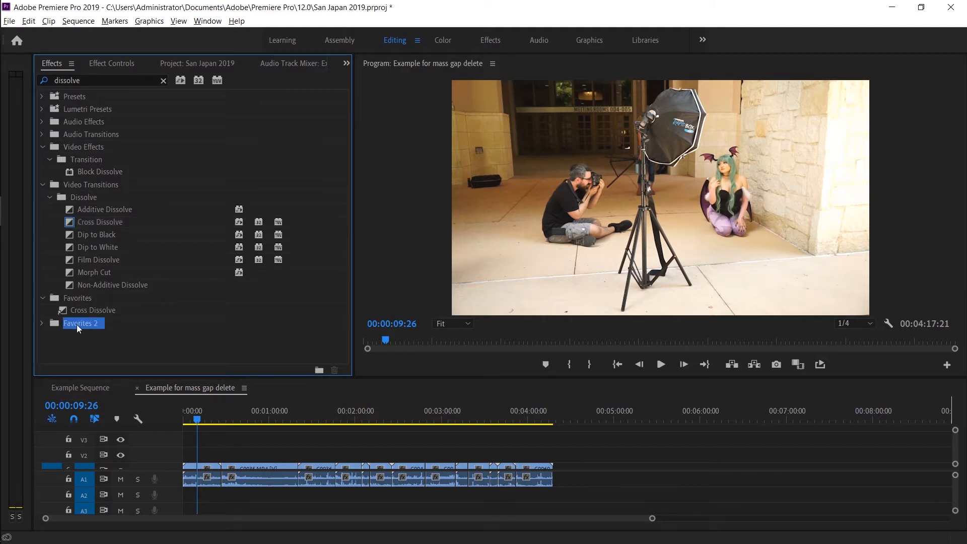
left_click(41, 325)
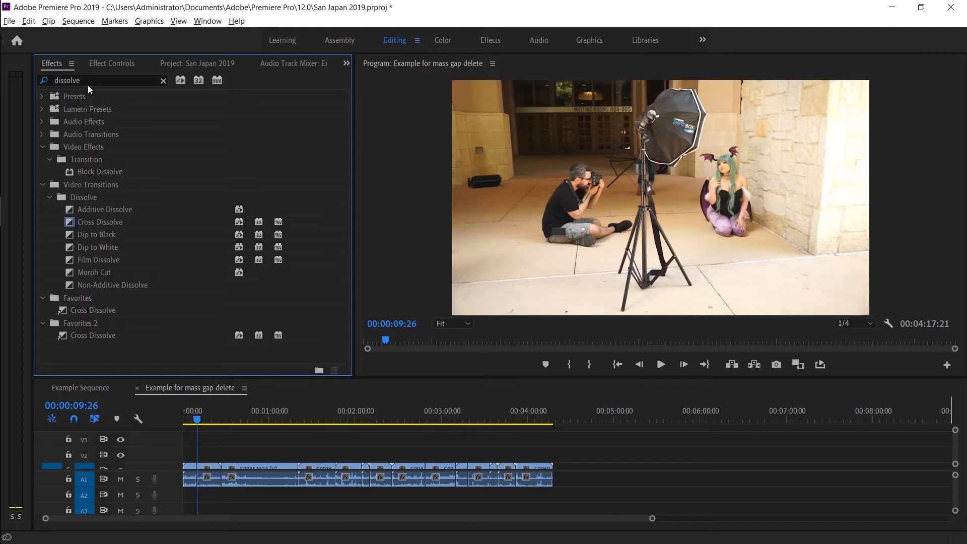
- Search the effects for "warp" and add the Warp Stabilizer video effect to the Favorites 2 bin
double_click(87, 83)
key("BackSpace")
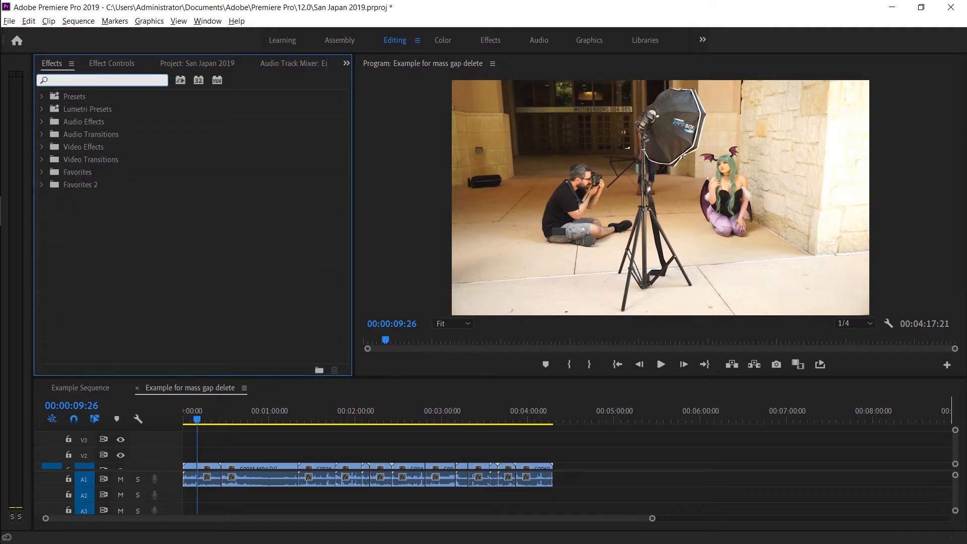
type("warp")
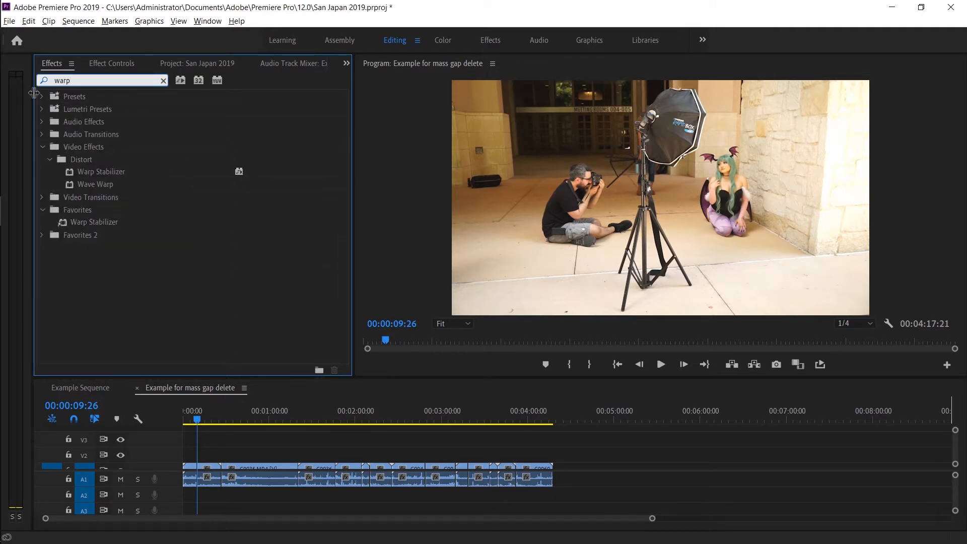
left_click(72, 170)
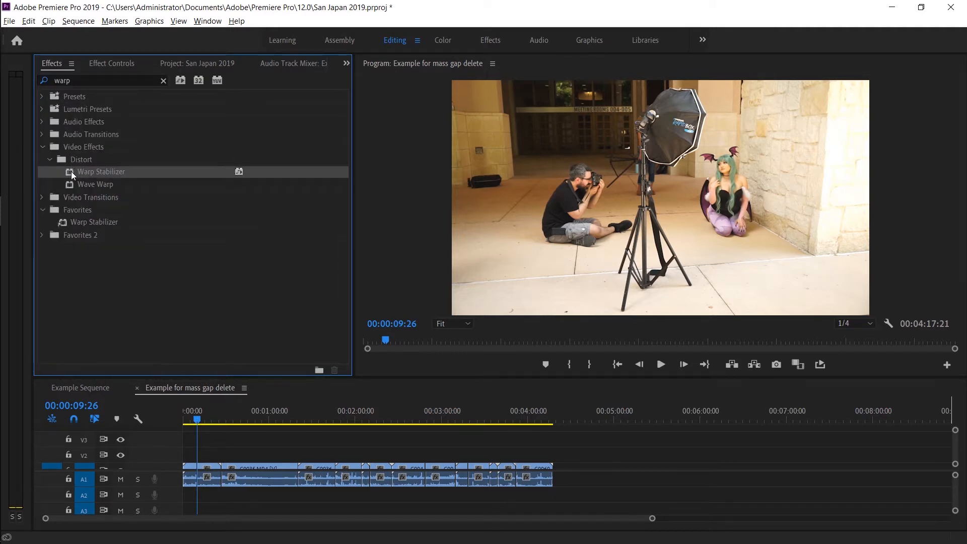
left_click_drag(71, 172, 72, 239)
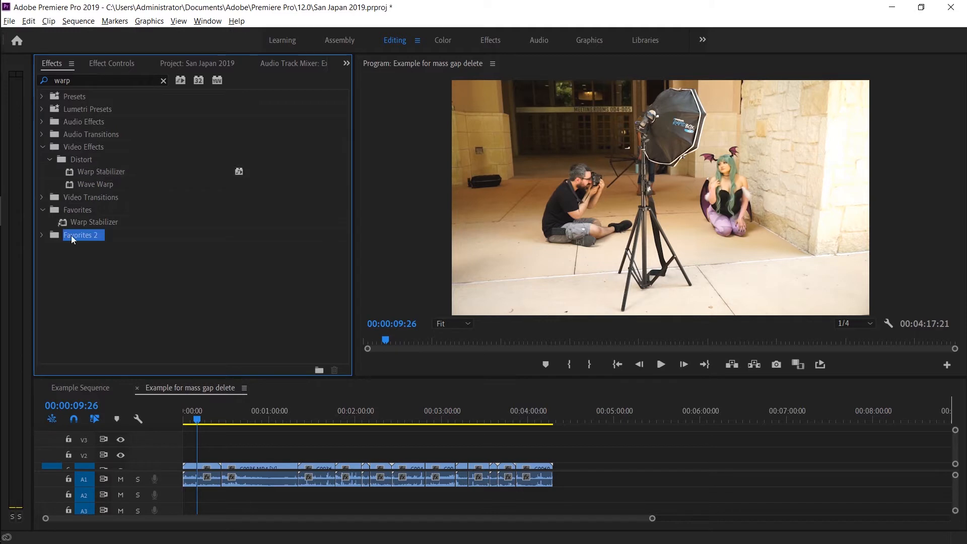
left_click(42, 235)
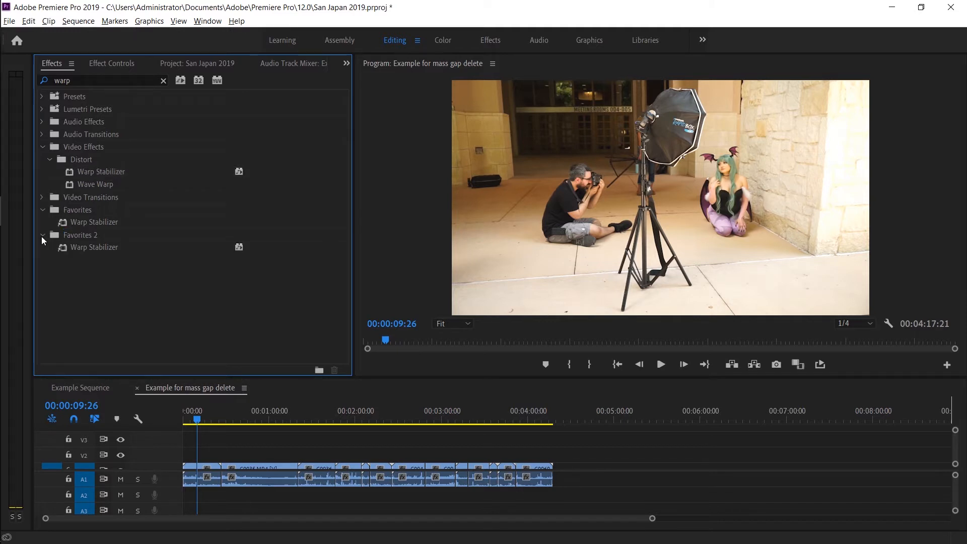
- Clear the effects search and review the effects saved in the Favorites 2 bin
left_click(163, 82)
left_click(41, 184)
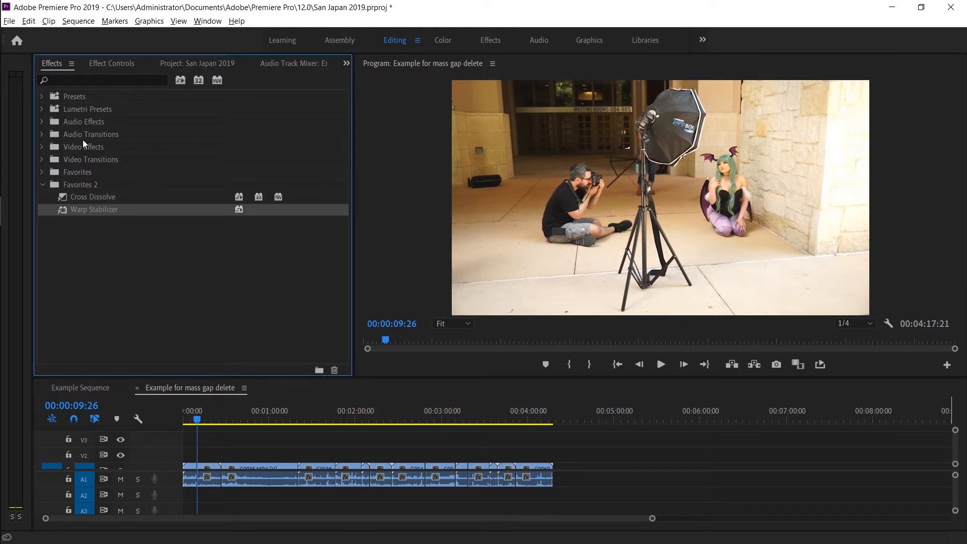
left_click(76, 188)
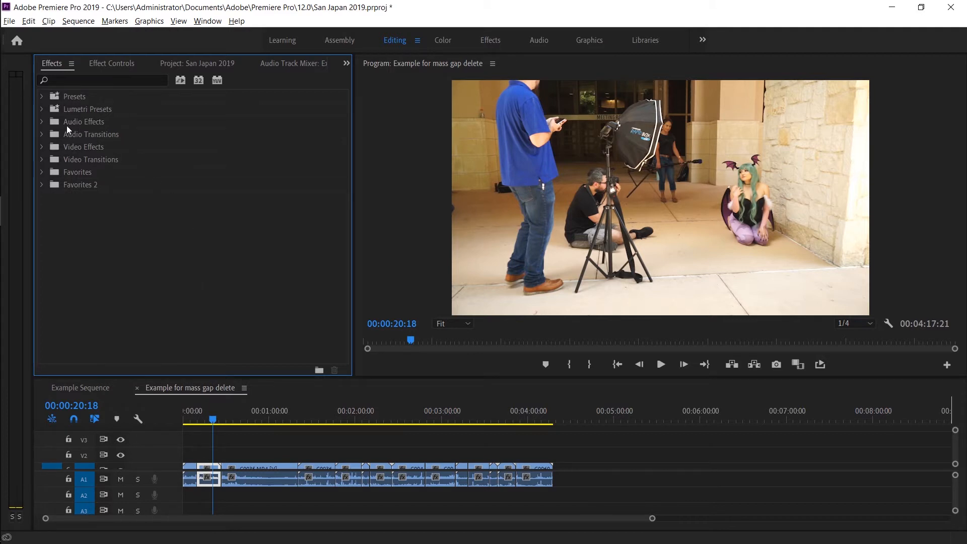
- Expand Lumetri Presets and look through its subfolders, including the presets in the Technical folder
left_click(42, 110)
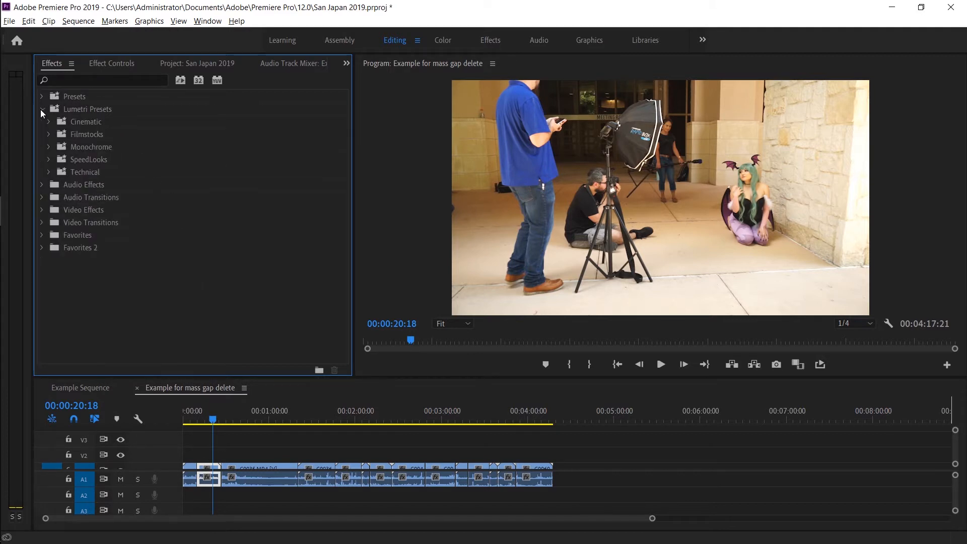
left_click(83, 109)
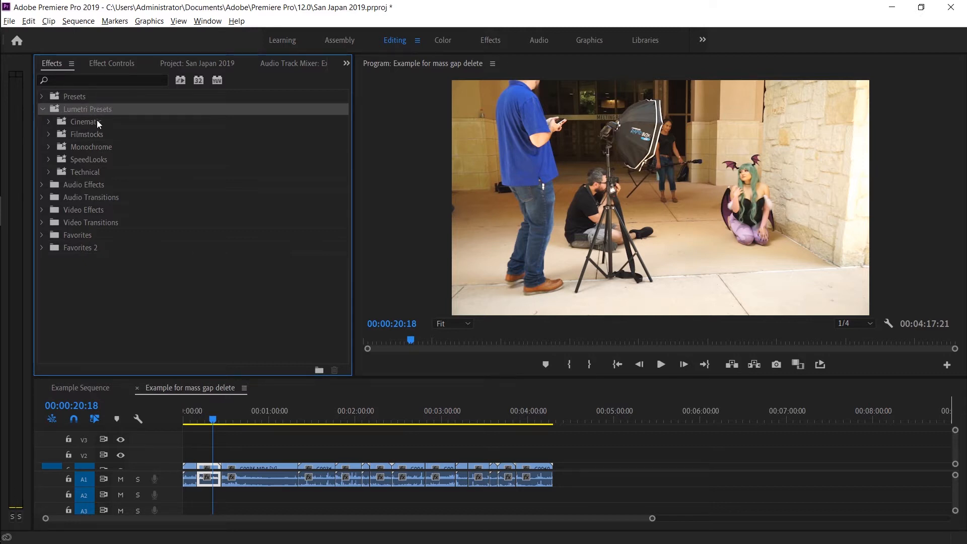
left_click(86, 173)
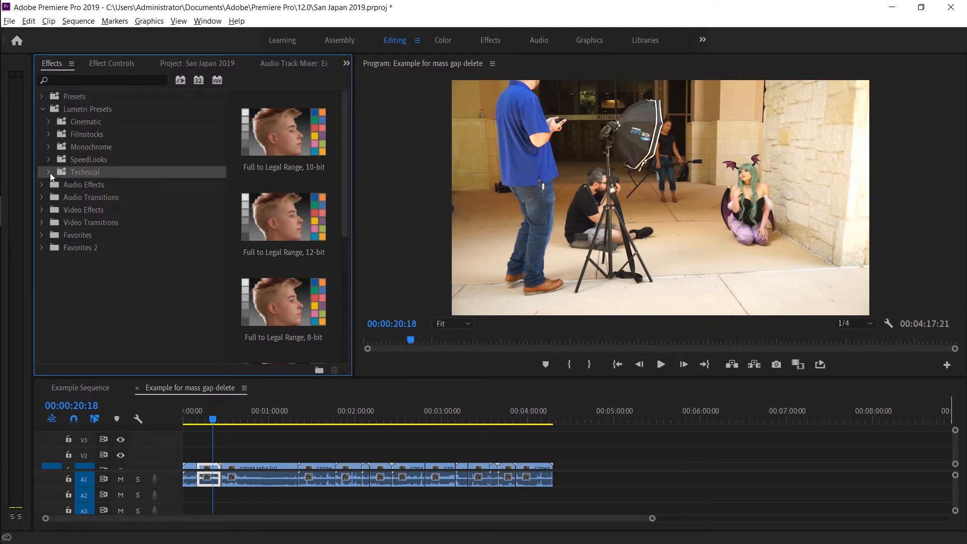
left_click(50, 173)
left_click(49, 173)
- Apply the 2 Strip preset from the Cinematic Lumetri Presets to the selected C0034.MP4 clip
left_click(67, 123)
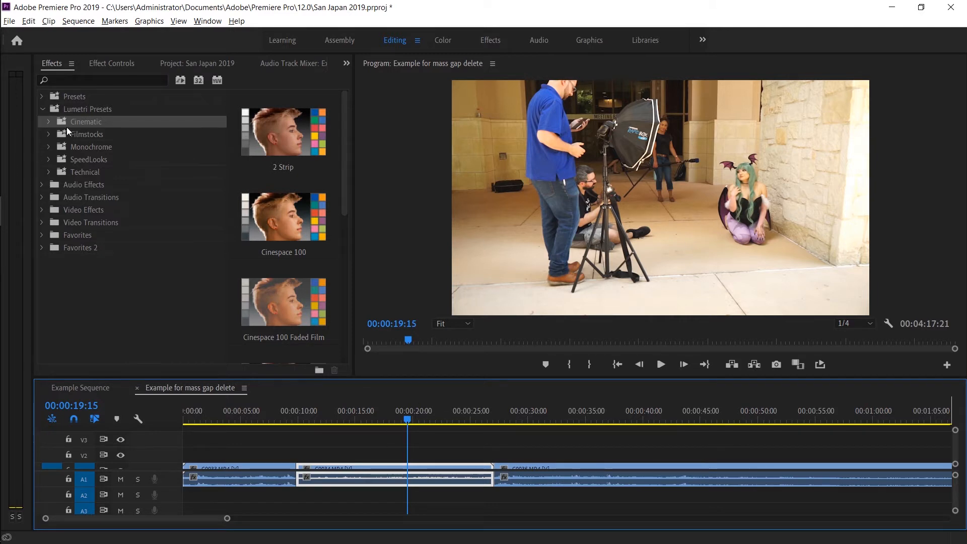
left_click(50, 122)
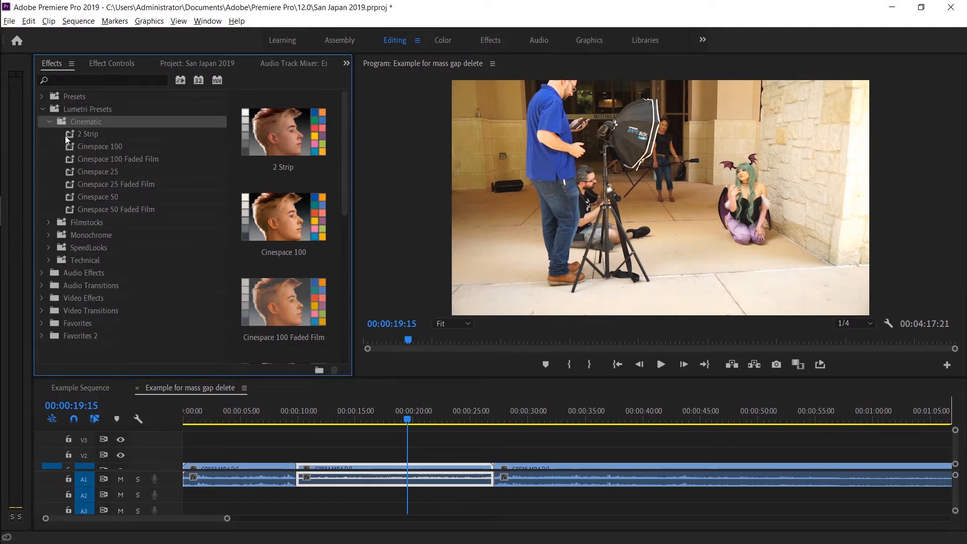
left_click(68, 135)
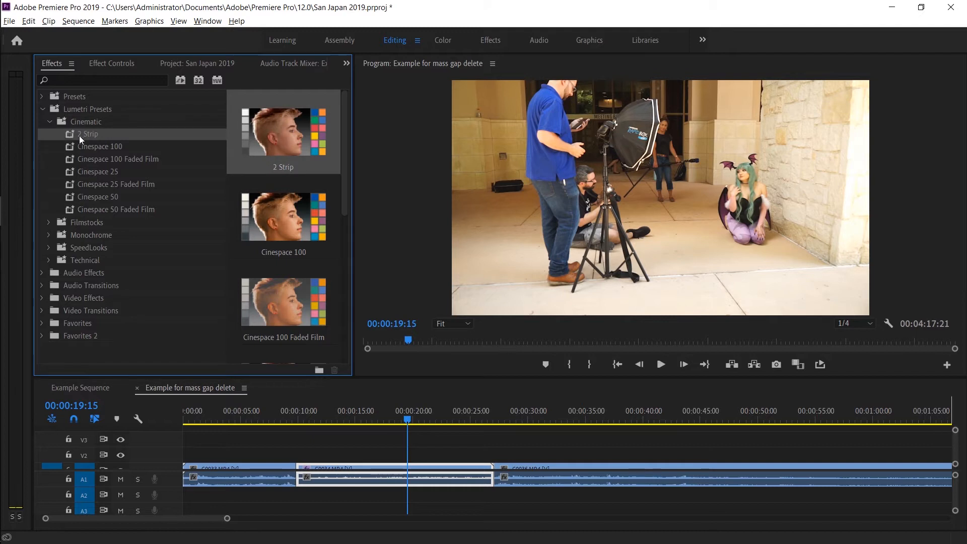
- Show the effect controls of clip C0034.MP4, collapse Opacity, and reset the Lumetri Color effect to its defaults
left_click(104, 63)
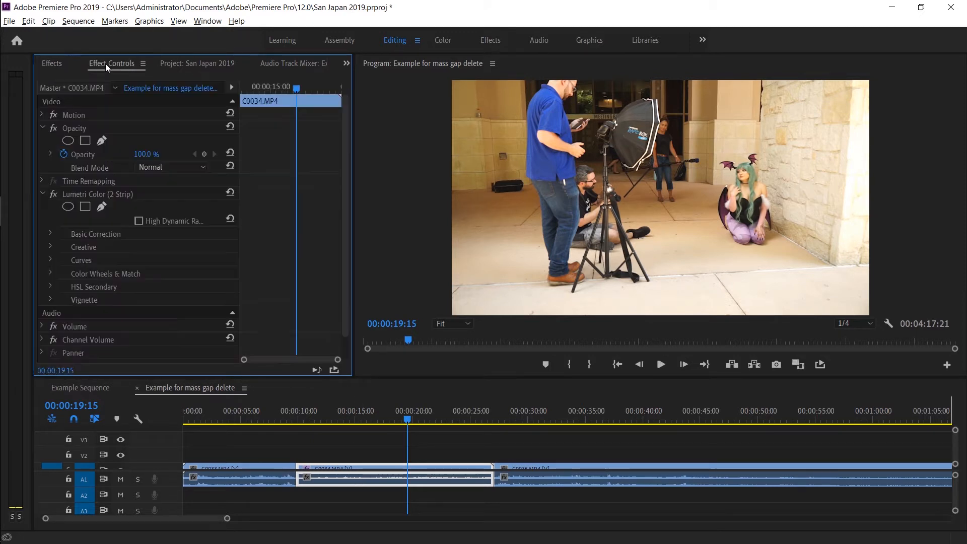
left_click(41, 115)
left_click(41, 115)
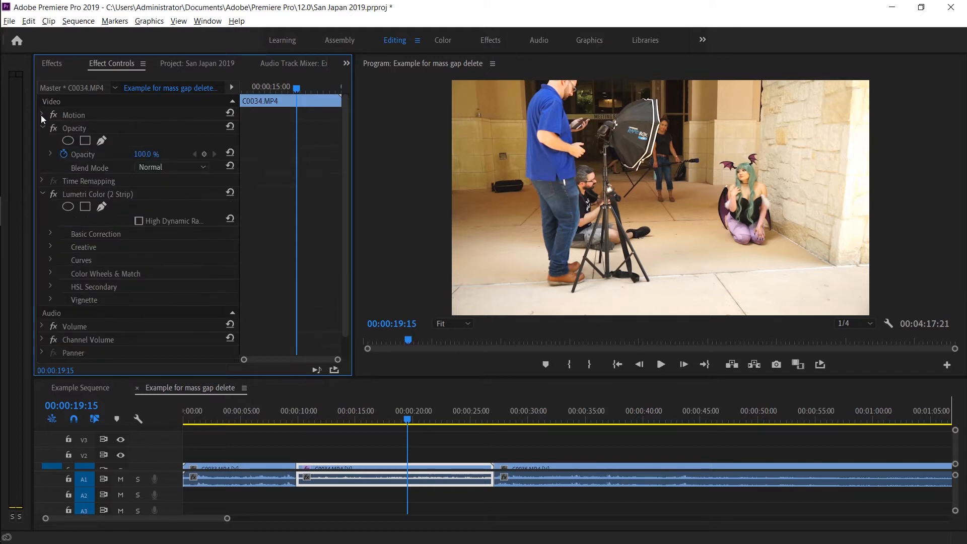
left_click(43, 128)
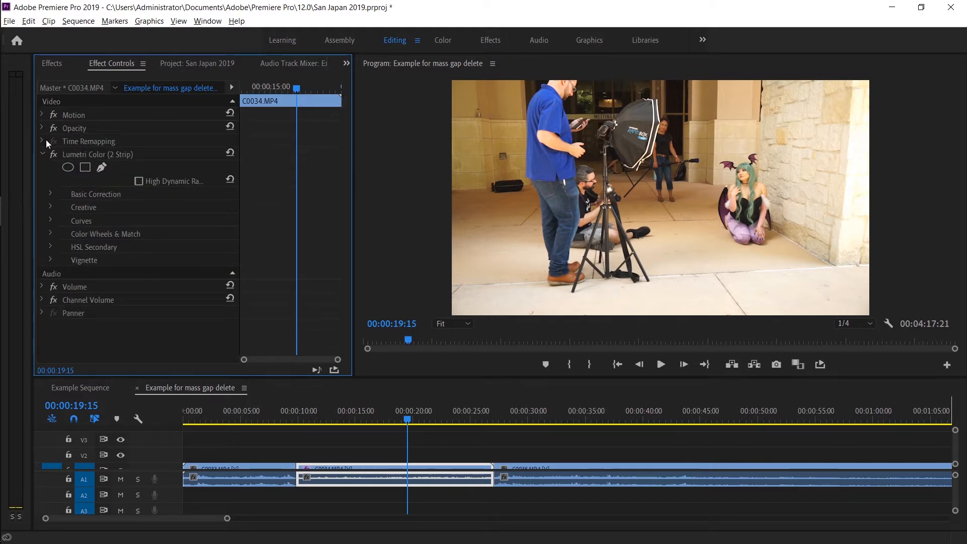
left_click(91, 155)
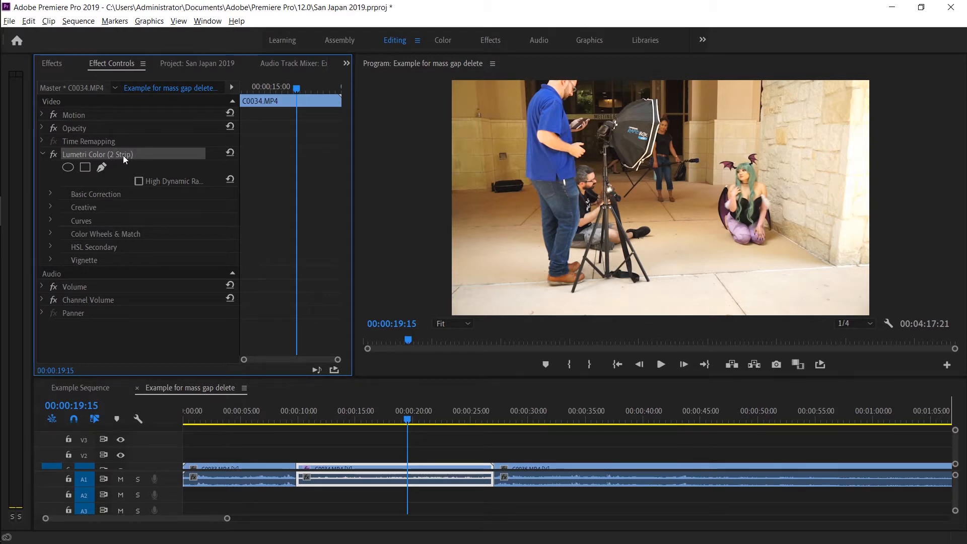
left_click(231, 156)
- In the Basic Correction settings of Lumetri Color, set Saturation to 0 and Contrast to 136
left_click(51, 193)
scroll(89, 198, "down", 5)
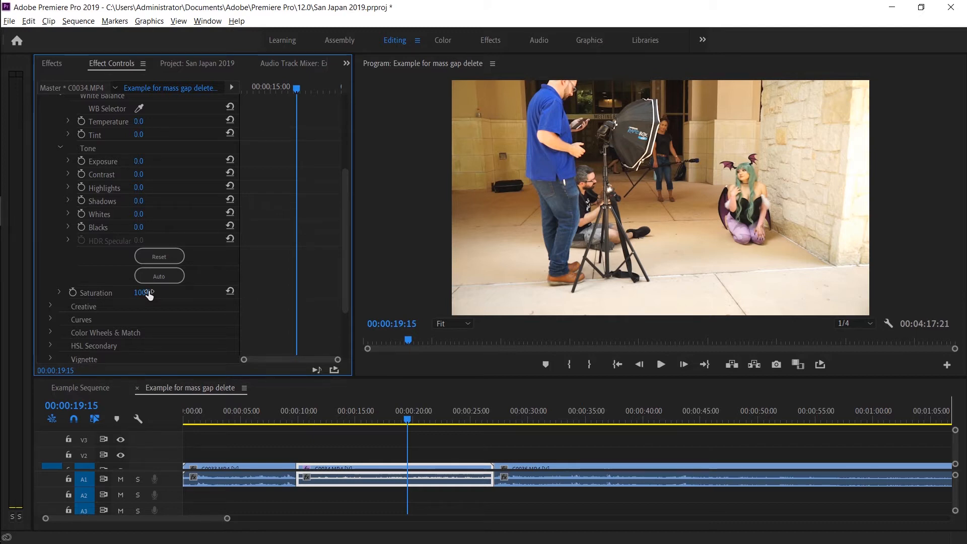
left_click_drag(146, 293, 95, 293)
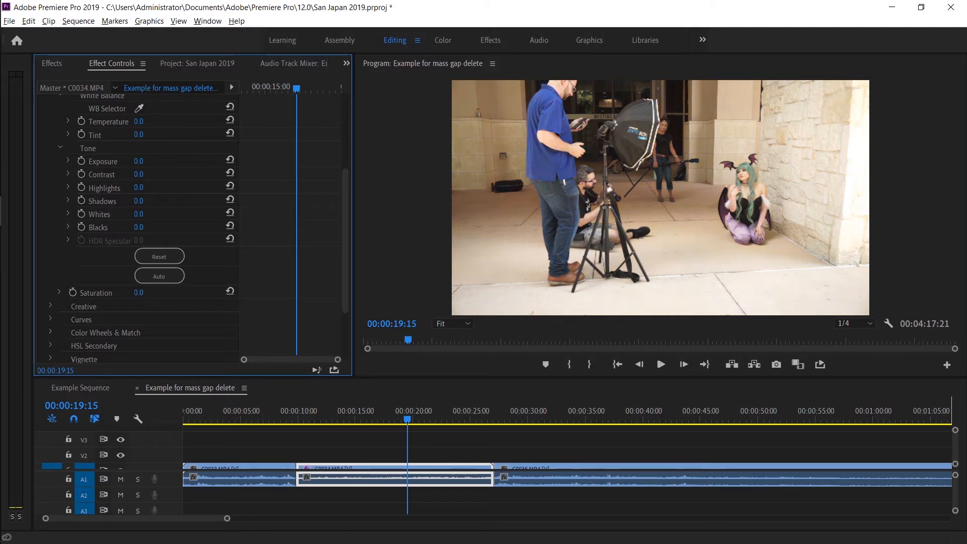
scroll(217, 233, "up", 3)
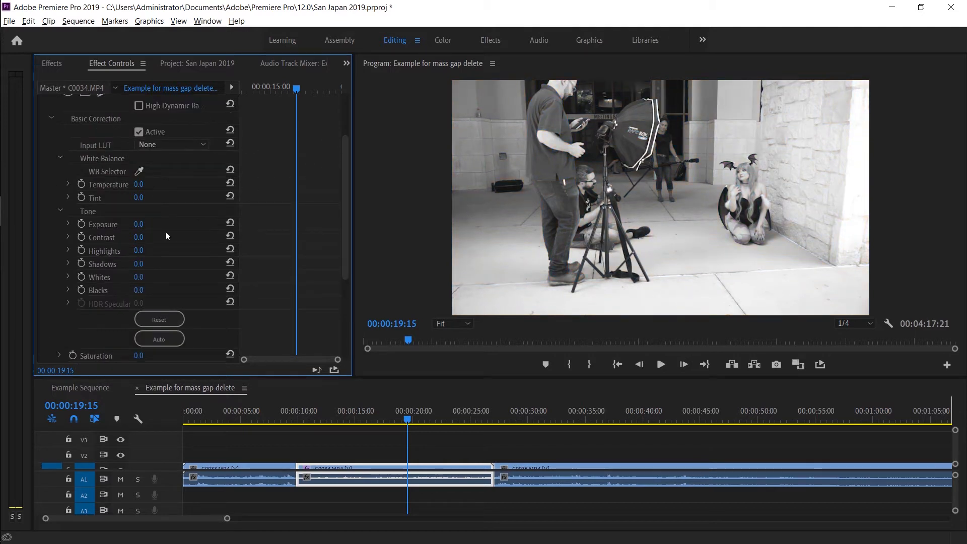
left_click_drag(138, 238, 207, 238)
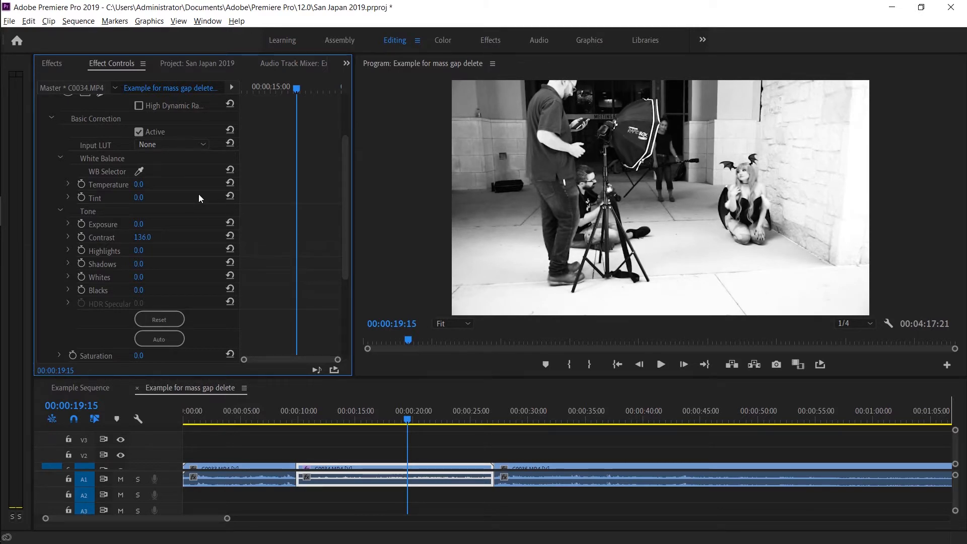
- Save the adjusted Lumetri Color effect as a preset named Lumetri BW with the Scale type
scroll(199, 195, "up", 3)
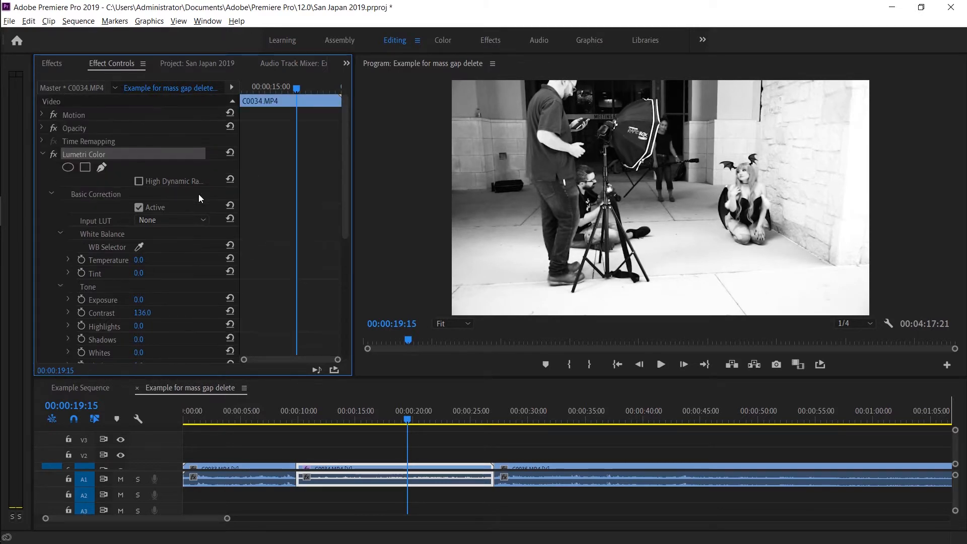
right_click(102, 154)
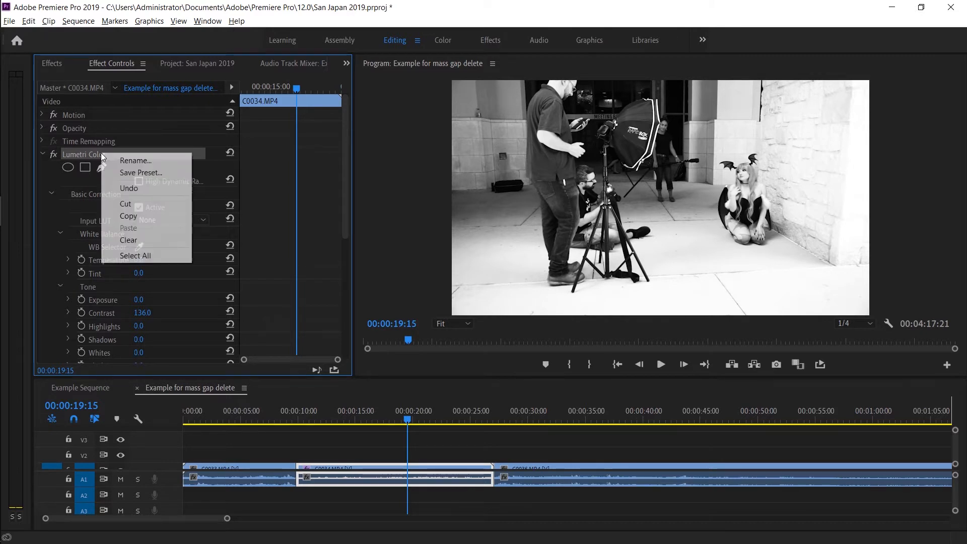
left_click(140, 172)
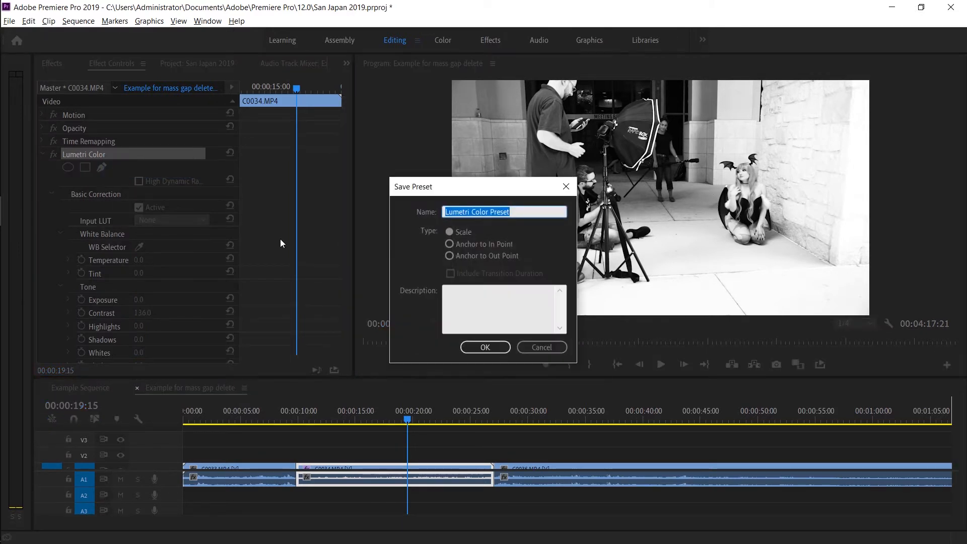
type("Lumetri BW")
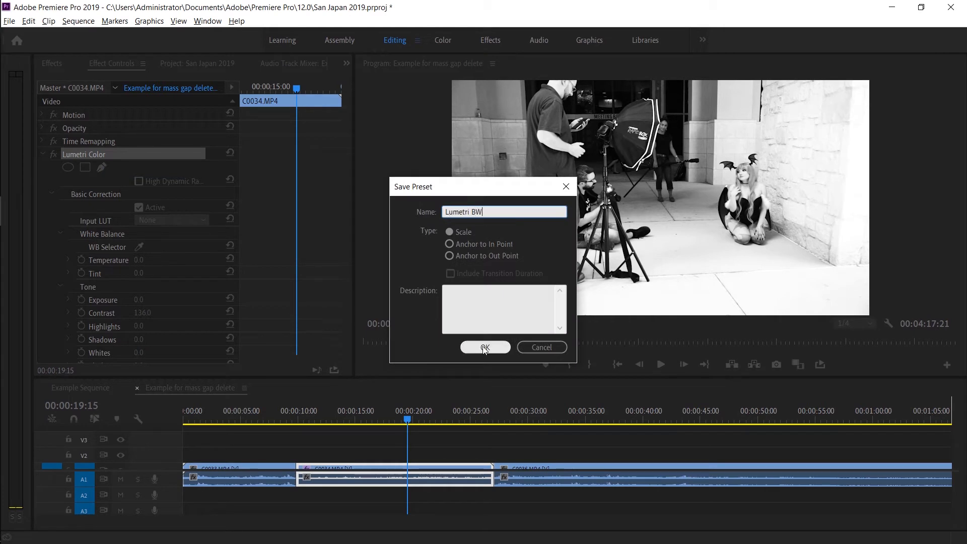
left_click(485, 348)
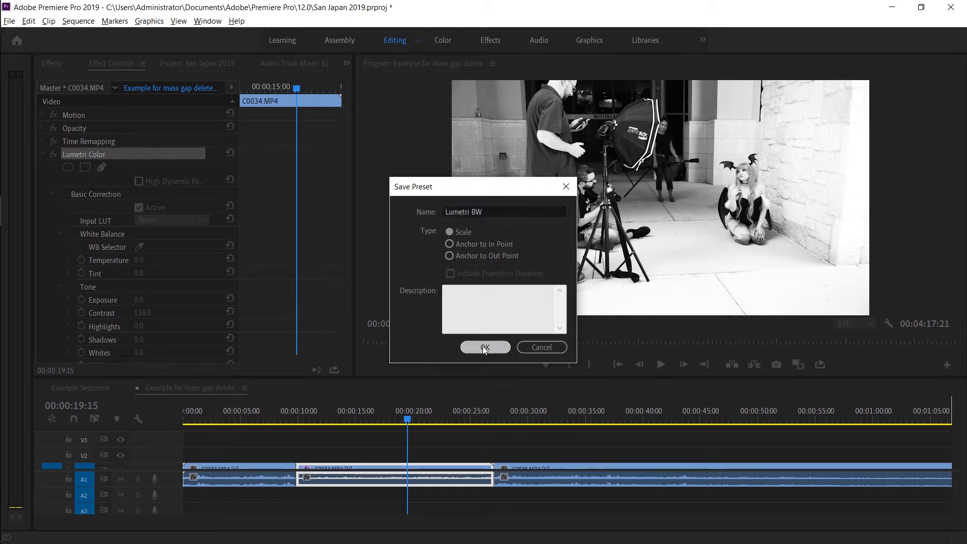
- Find the Lumetri BW preset by searching the effects for BW, add it to the Favorites 2 bin, and expand that bin
key("shift+7")
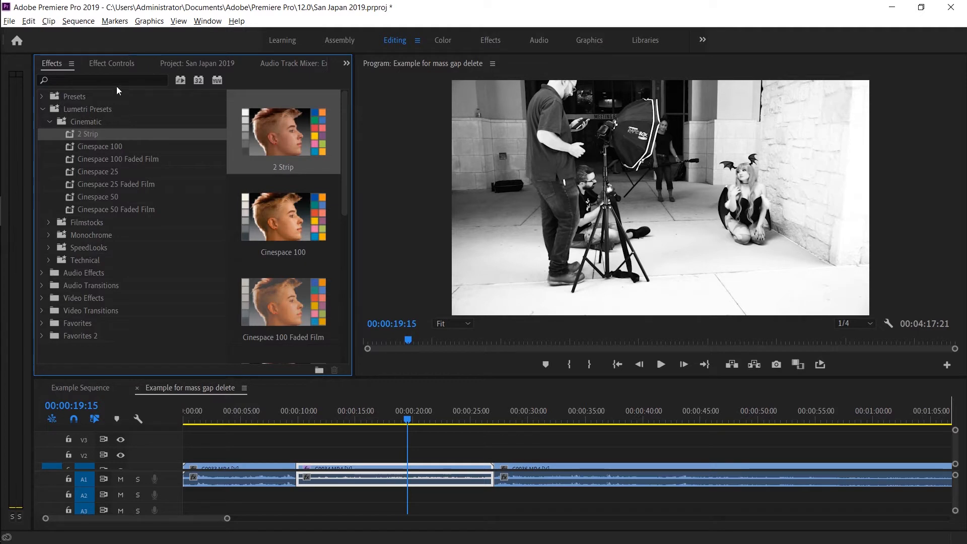
left_click(88, 79)
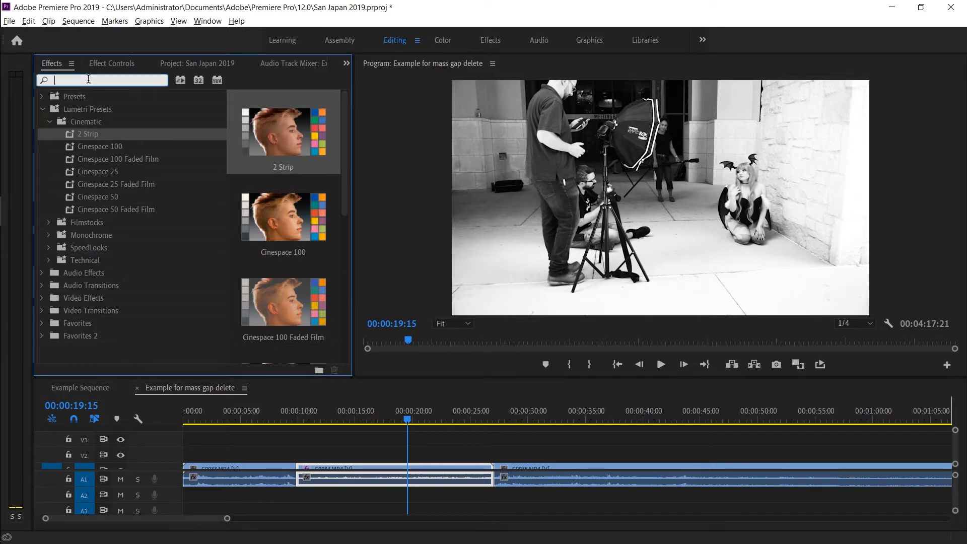
type("BW")
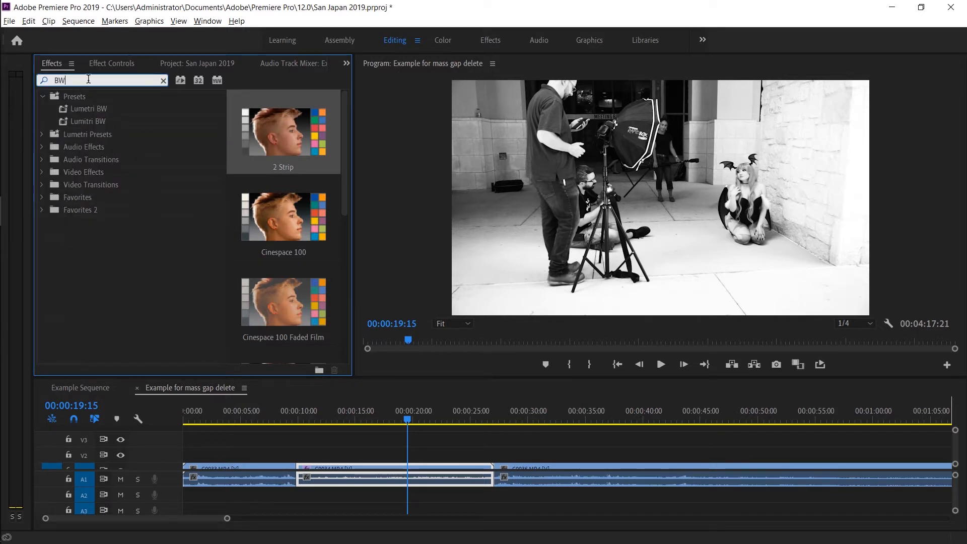
left_click(64, 110)
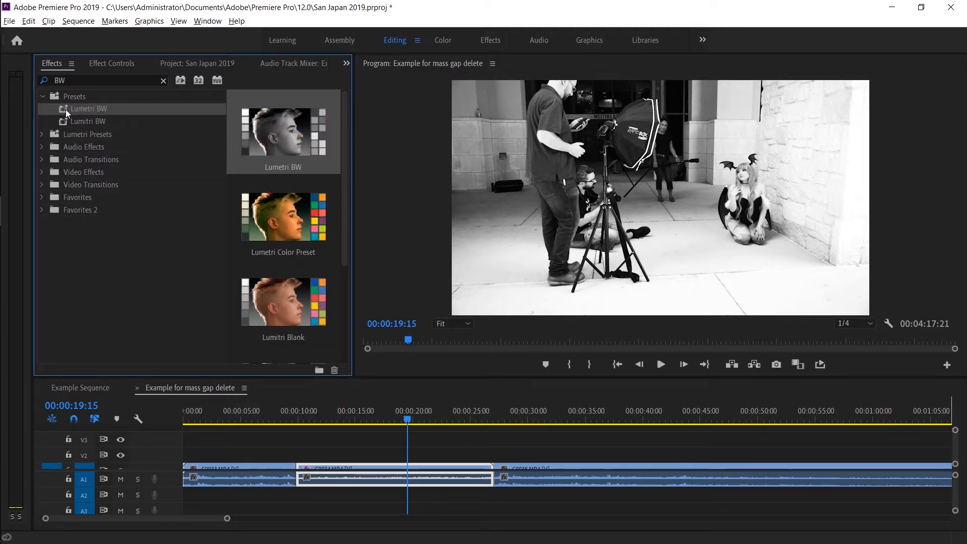
left_click_drag(65, 110, 80, 210)
left_click(41, 209)
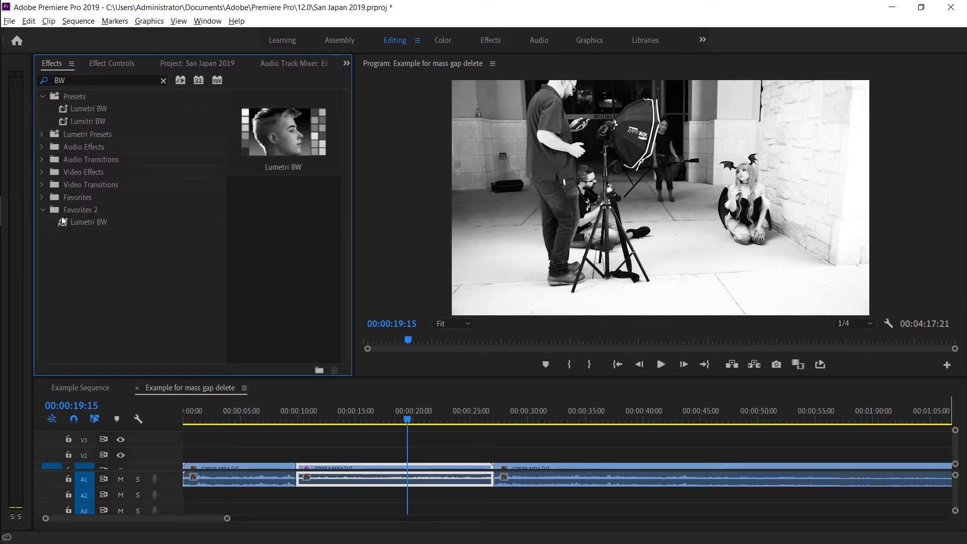
- Clear the effects search and apply the Lumetri BW preset from Favorites 2 to the C0035.MP4 clip
left_click(162, 81)
left_click(42, 185)
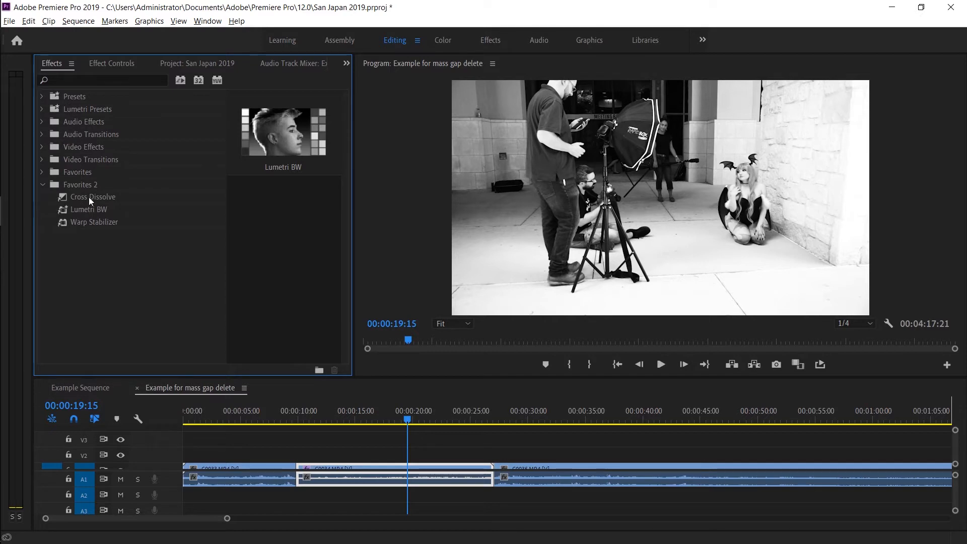
left_click(82, 211)
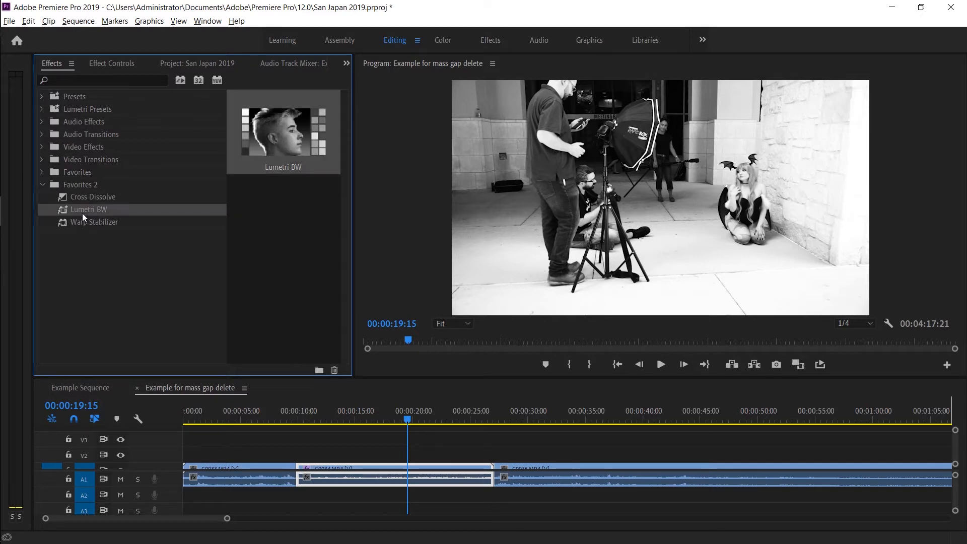
left_click(535, 409)
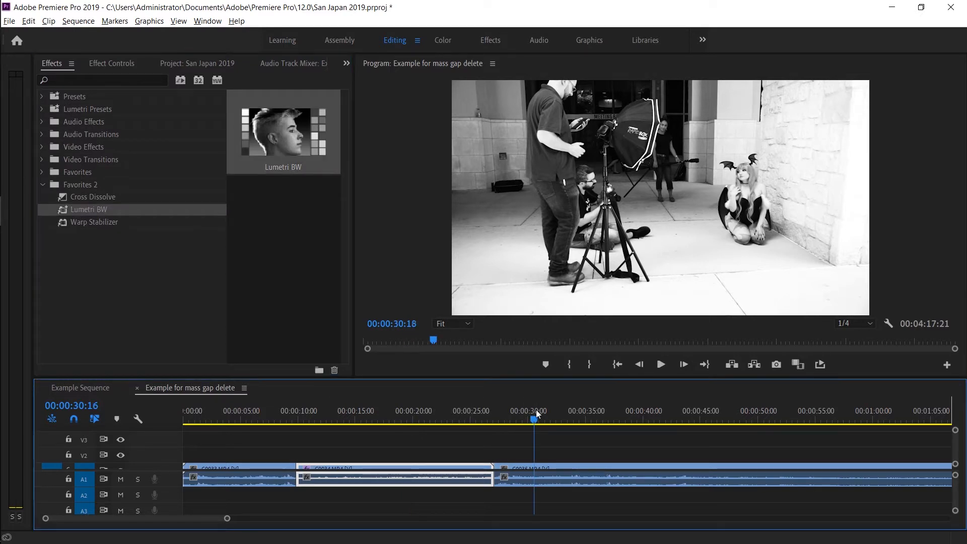
left_click(571, 466)
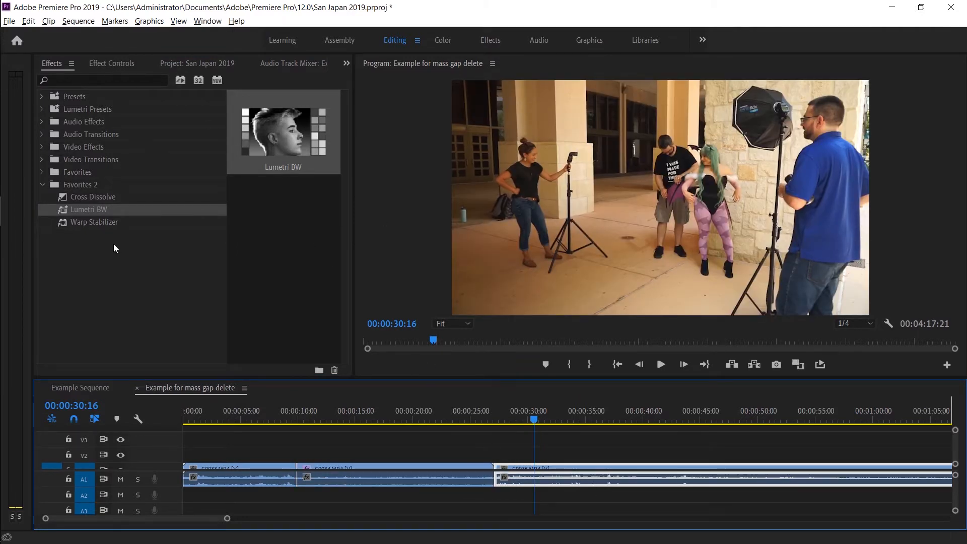
double_click(65, 209)
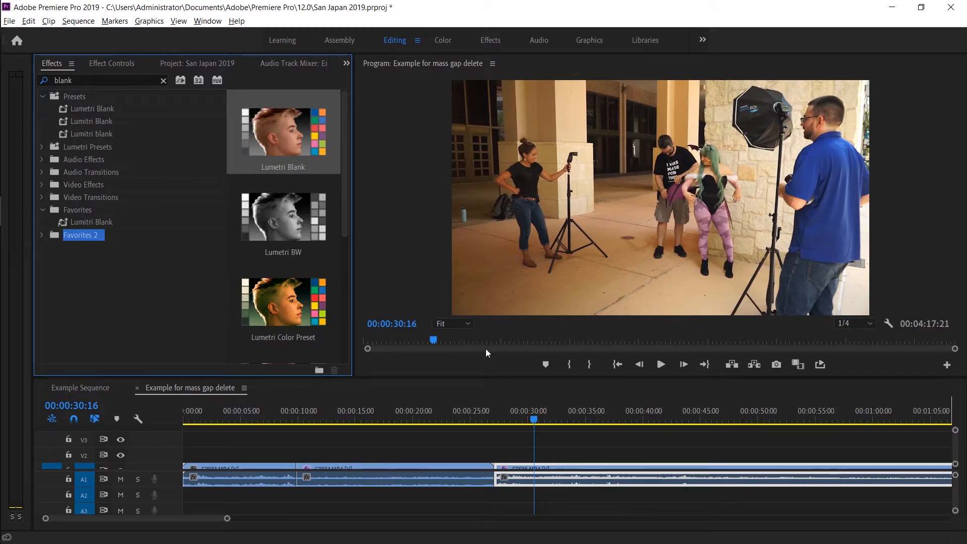
- Look over the whole sequence in the timeline, checking individual clips such as C0035.MP4, C0036.MP4 and C0037.MP4
key("minus")
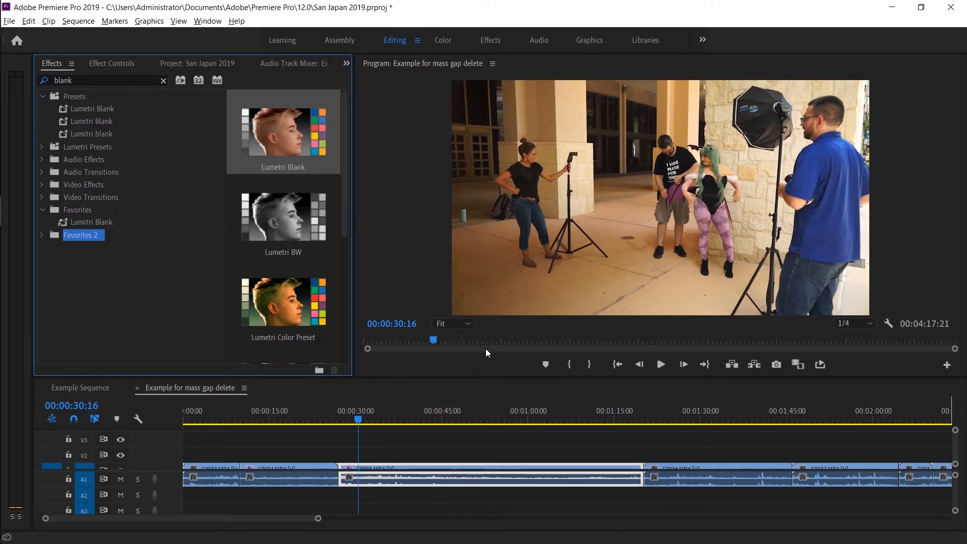
key("minus")
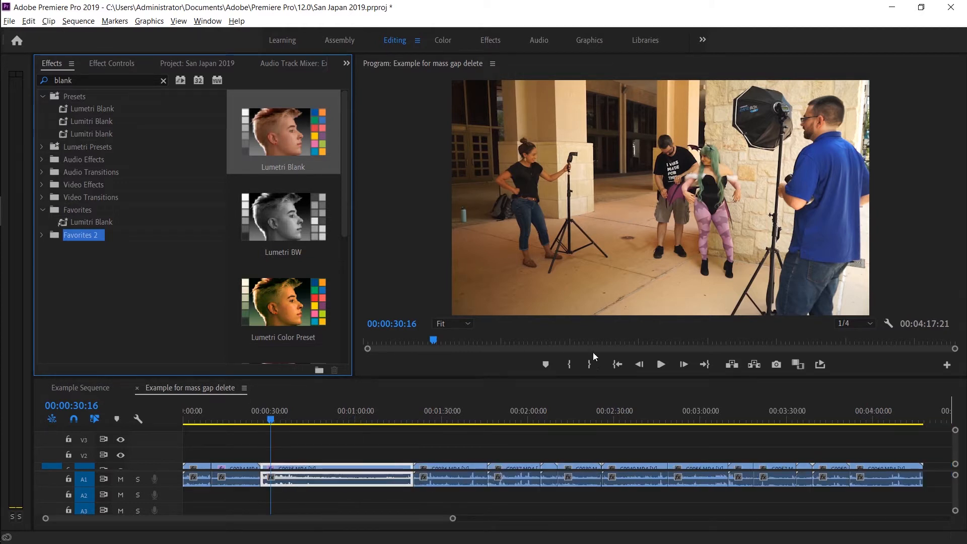
left_click(460, 476)
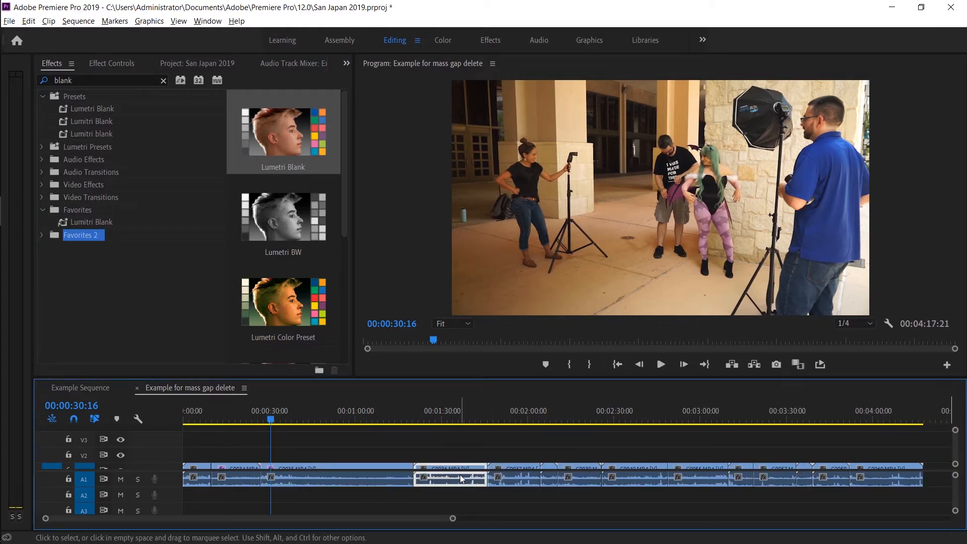
left_click(507, 473)
left_click(549, 478)
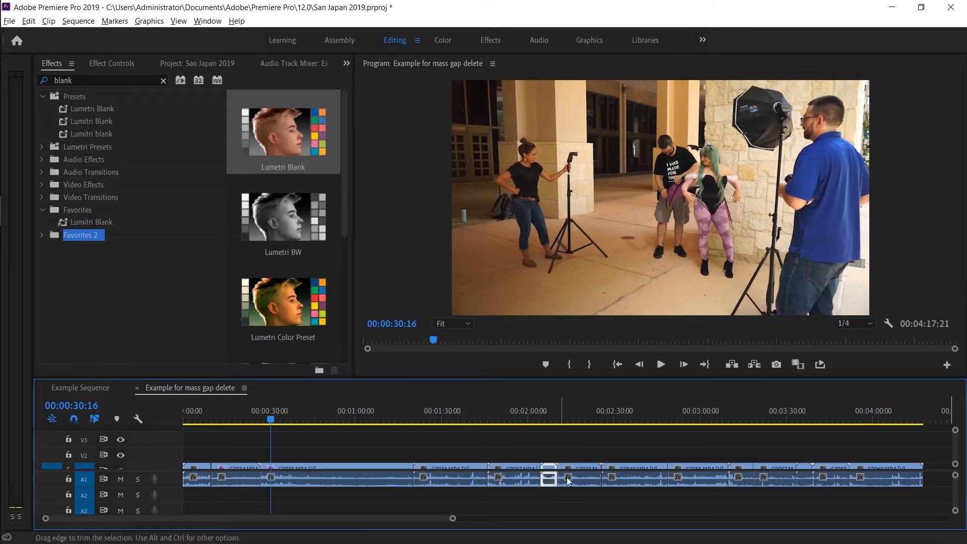
left_click(574, 477)
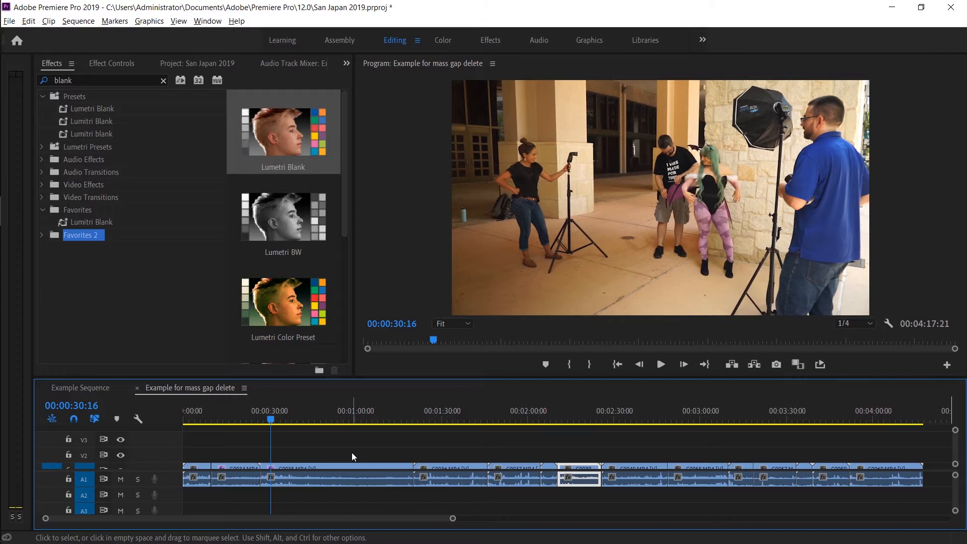
left_click(347, 483)
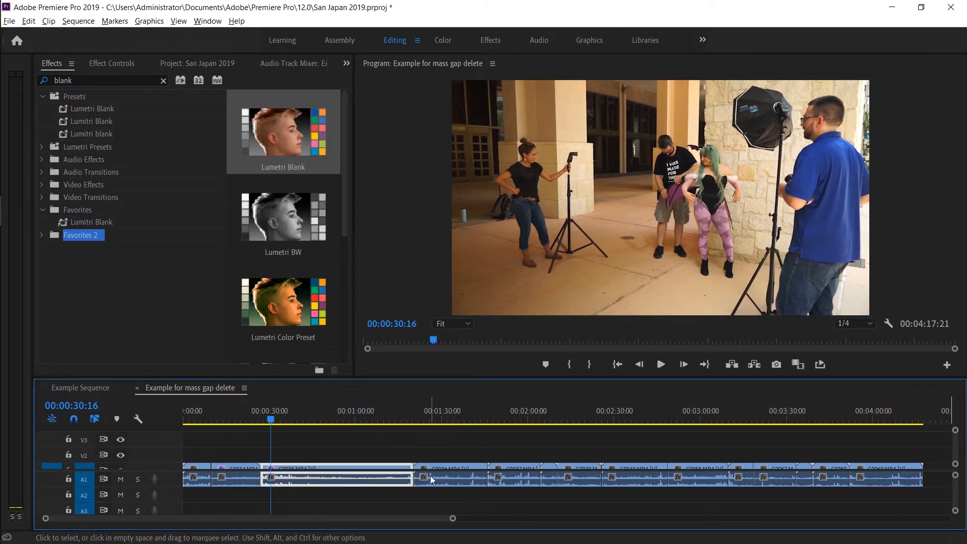
left_click(438, 477)
left_click(499, 476)
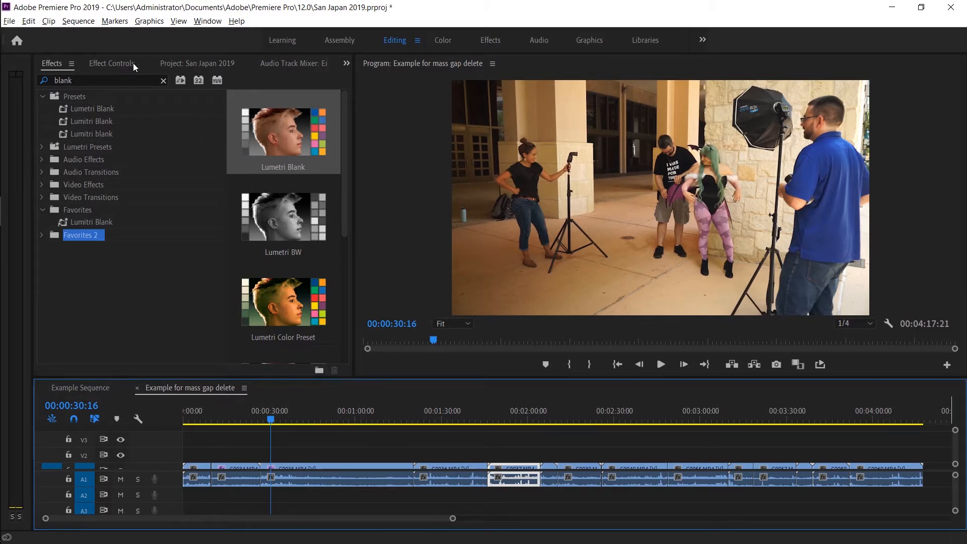
- Create a new adjustment layer in the project at 1920 x 1080, 30.00 fps, with square pixels
left_click(180, 65)
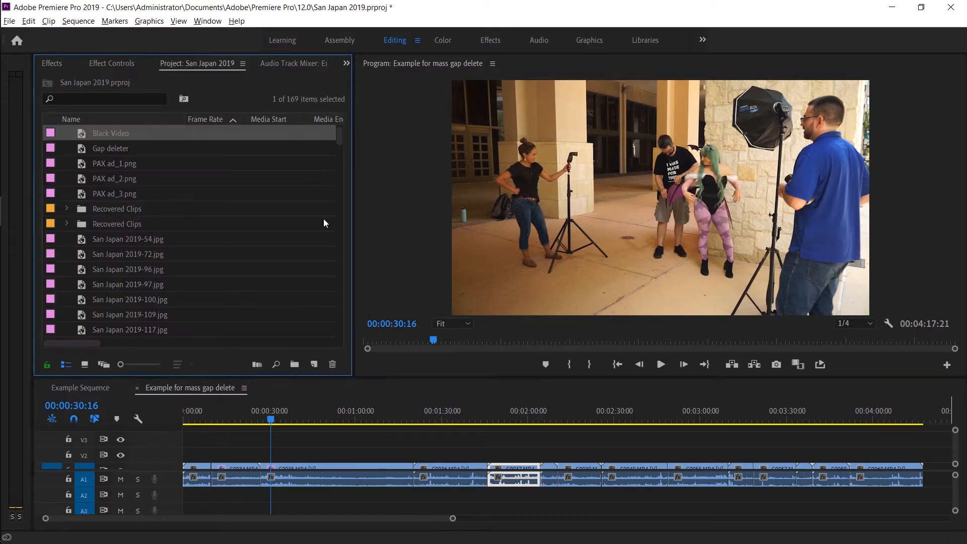
left_click(317, 371)
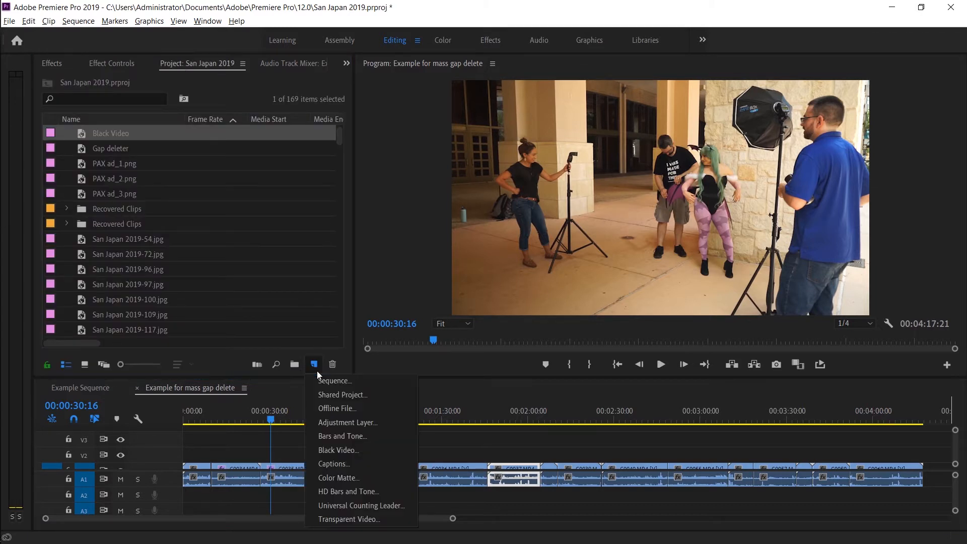
left_click(354, 423)
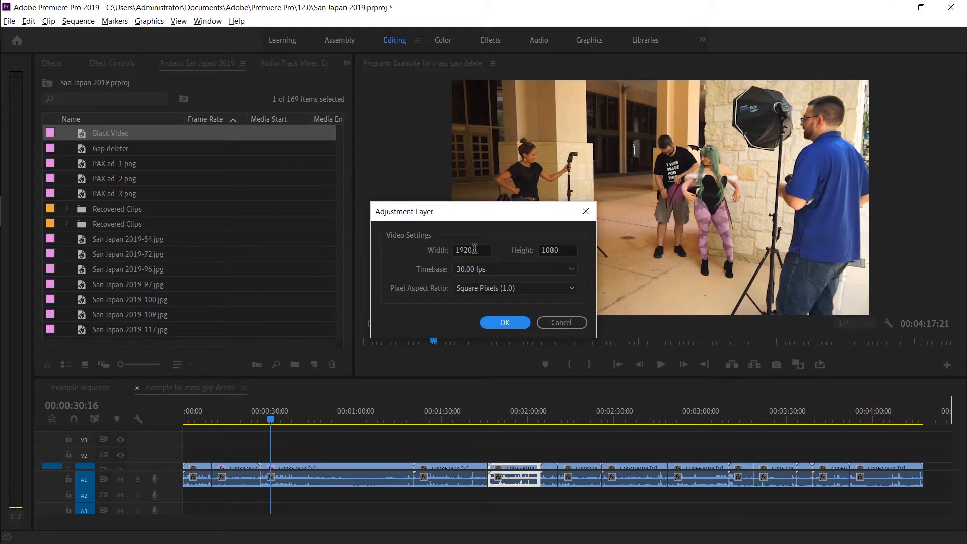
left_click(505, 322)
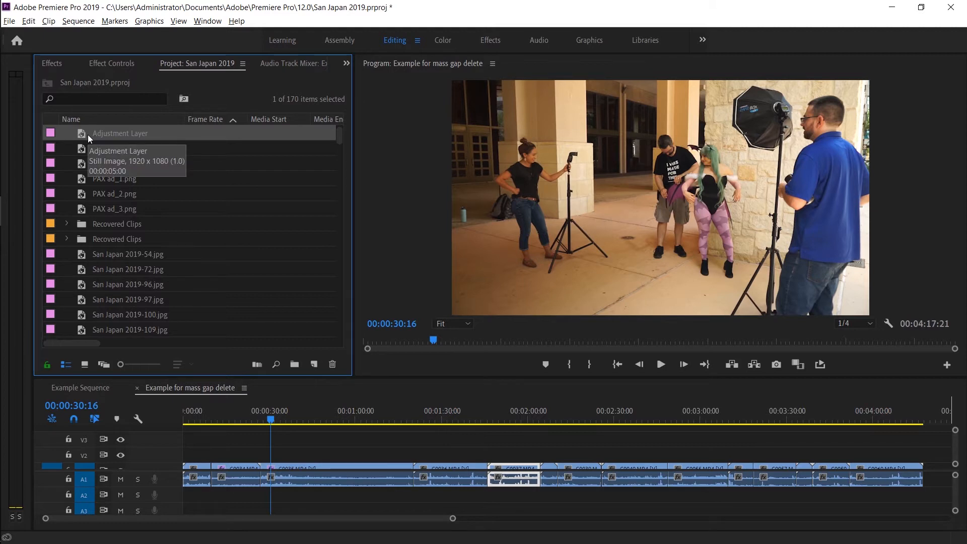
- Place the adjustment layer on track V2 at the sequence start, extend it to the end of the last clip, and enlarge the video track area
left_click_drag(87, 135, 191, 455)
left_click_drag(451, 441, 922, 438)
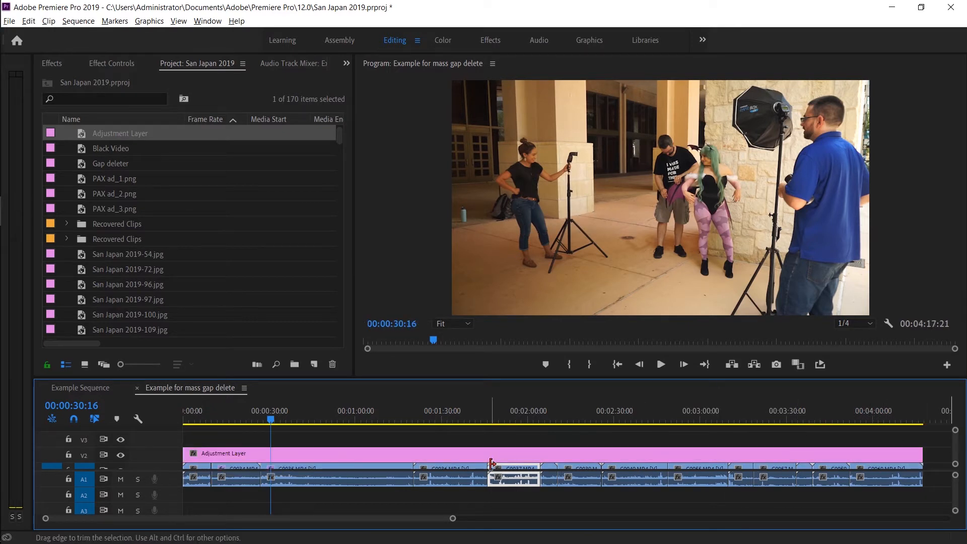
left_click(477, 454)
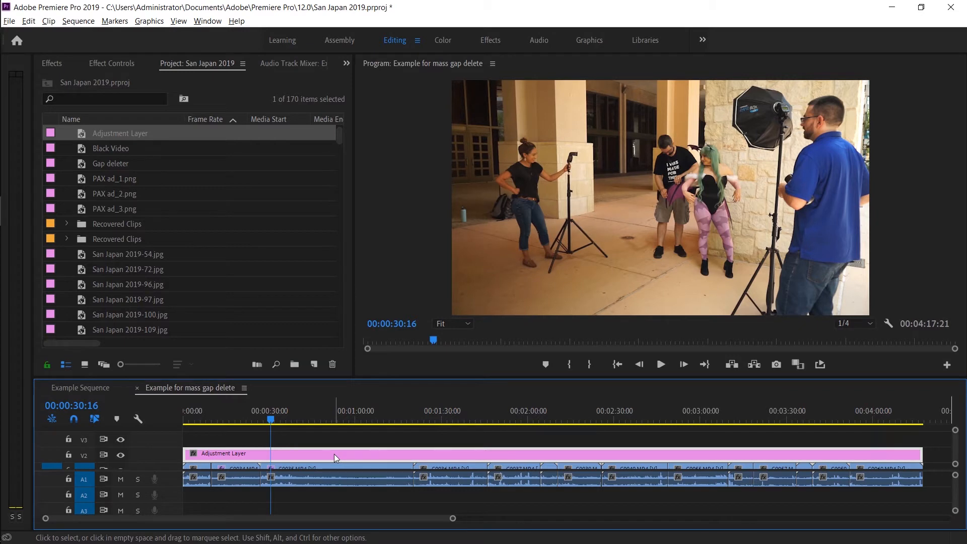
left_click(291, 467)
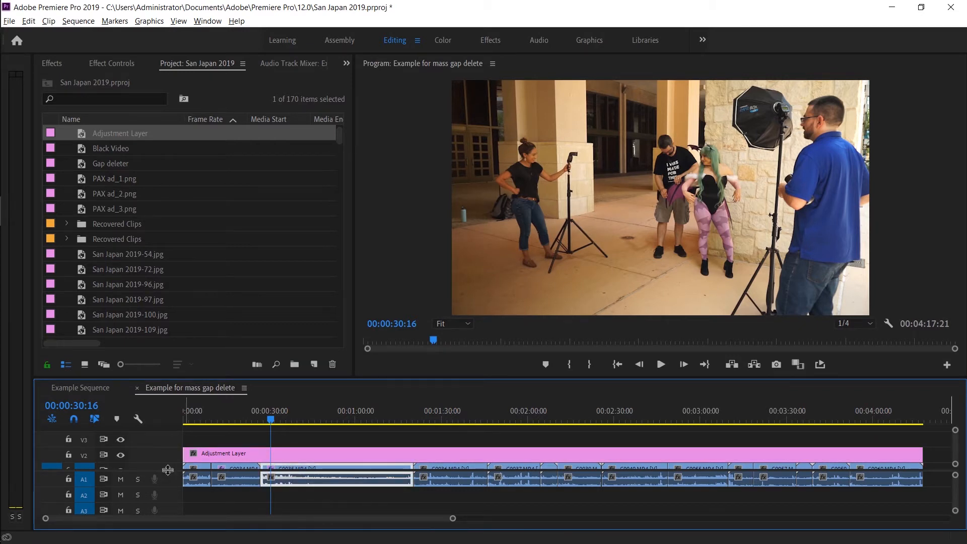
left_click_drag(168, 470, 168, 485)
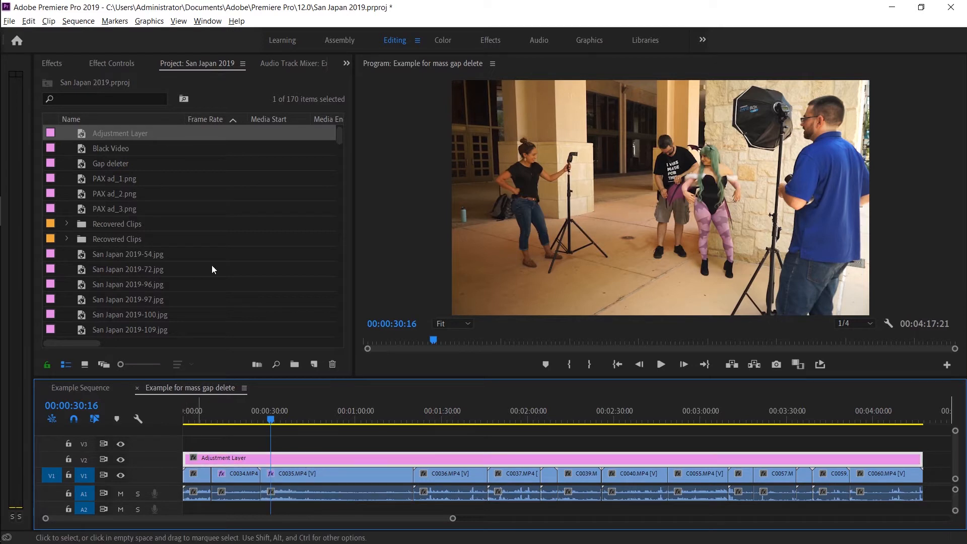
- Apply the Lumetri Blank preset from the Favorites 2 bin to the adjustment layer
left_click(97, 66)
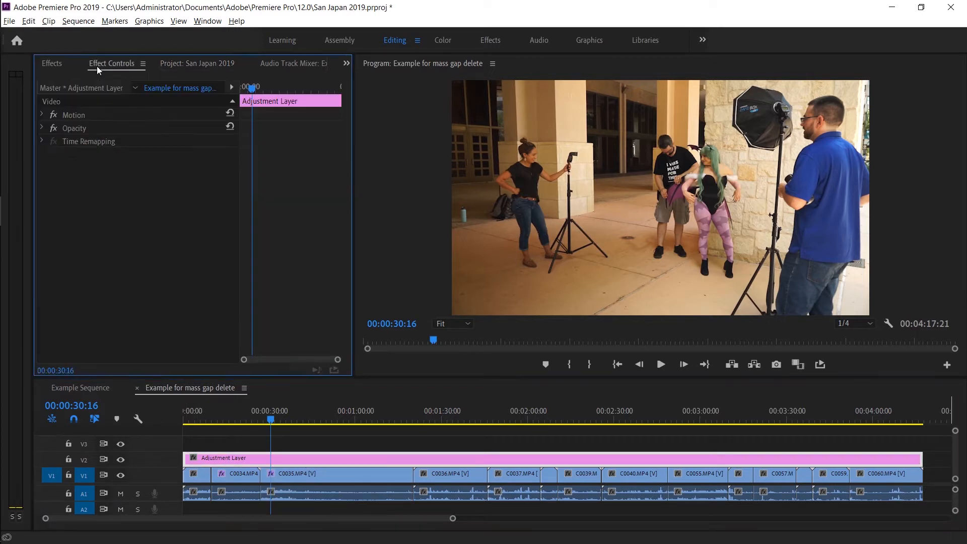
left_click(42, 128)
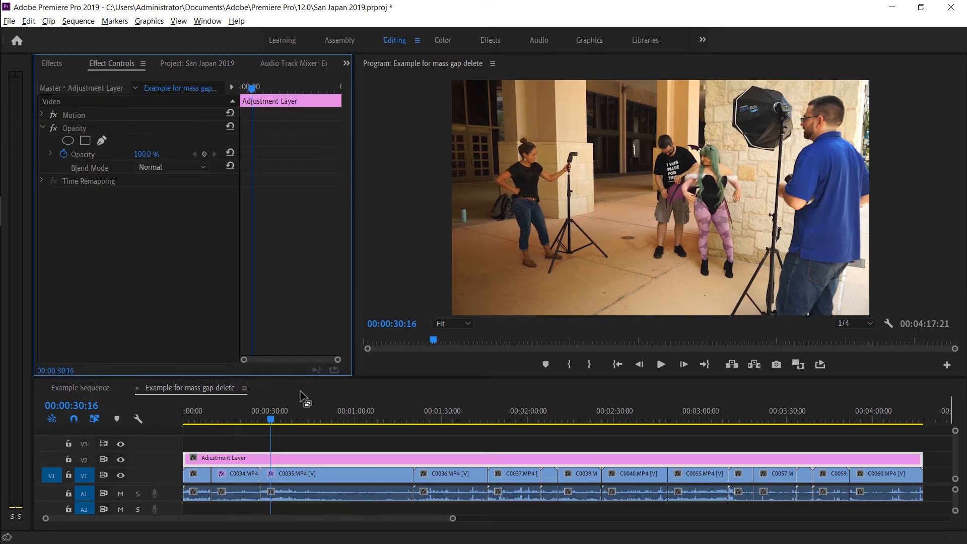
left_click(301, 463)
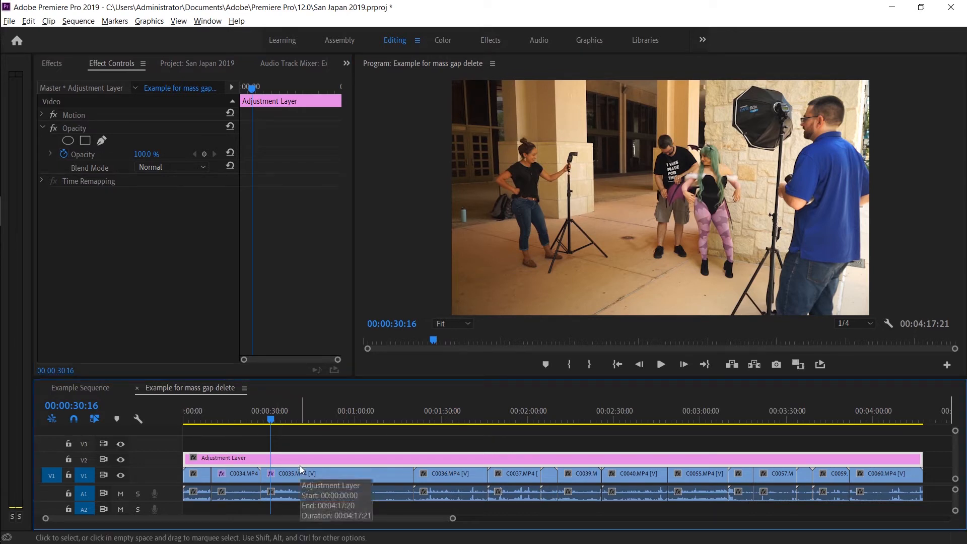
left_click(53, 64)
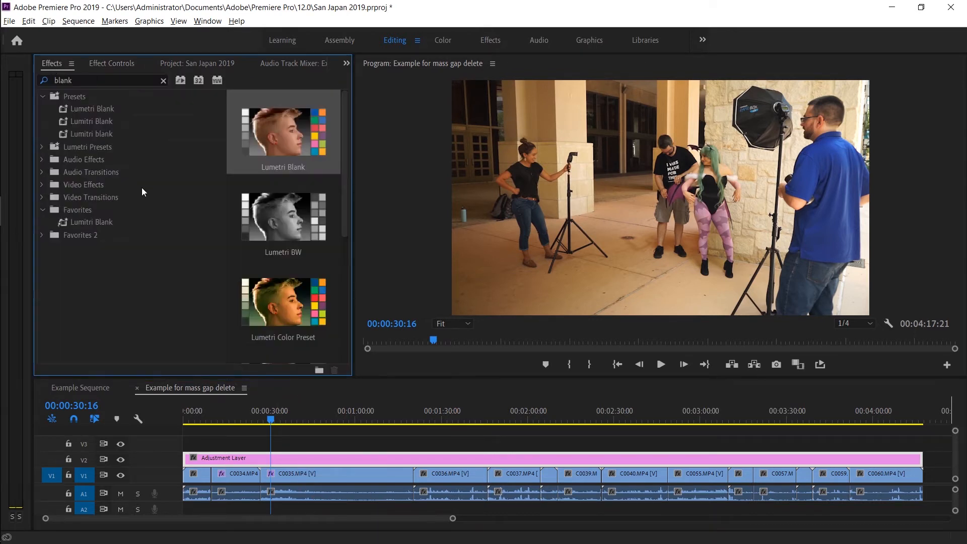
left_click(43, 235)
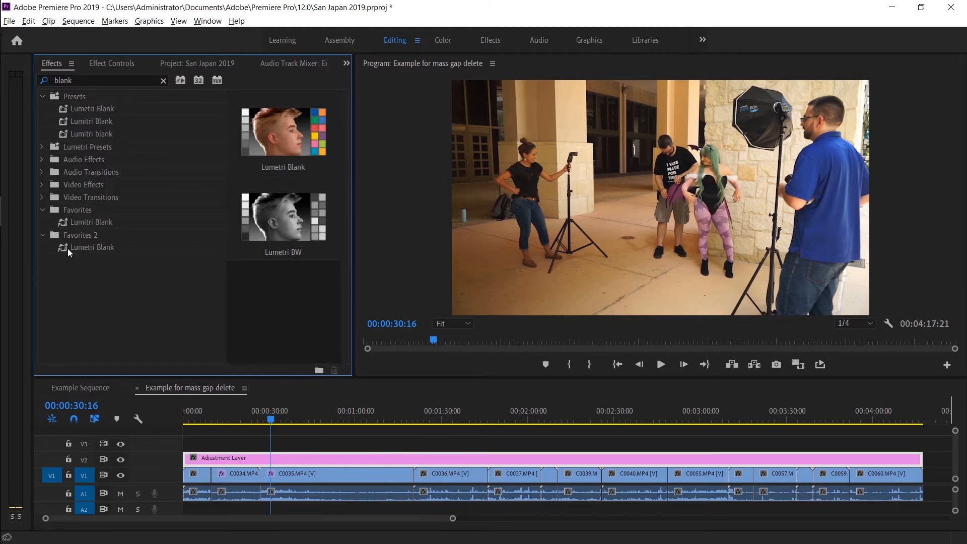
left_click(68, 248)
- Set the Basic Correction Saturation of the adjustment layer's Lumetri Color effect to 1.0
left_click(120, 63)
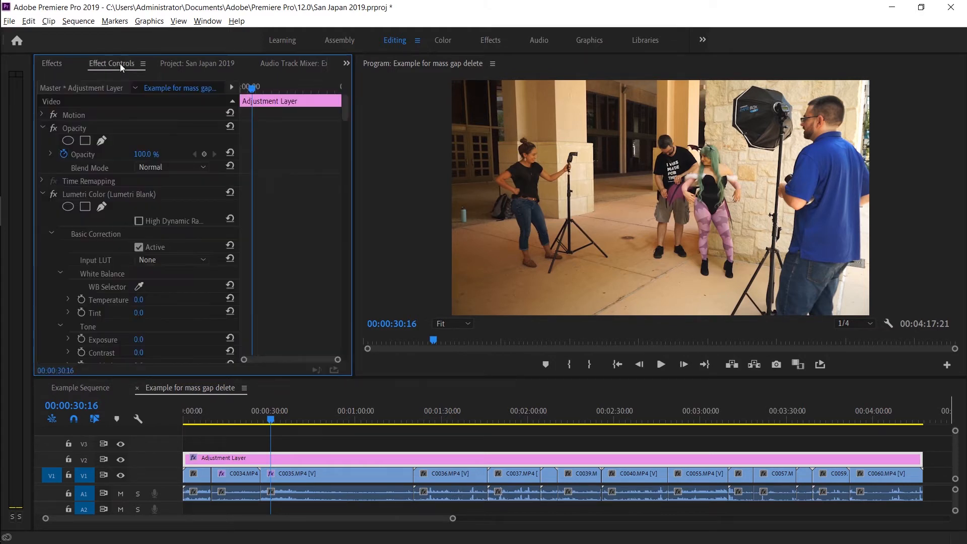
scroll(207, 222, "down", 5)
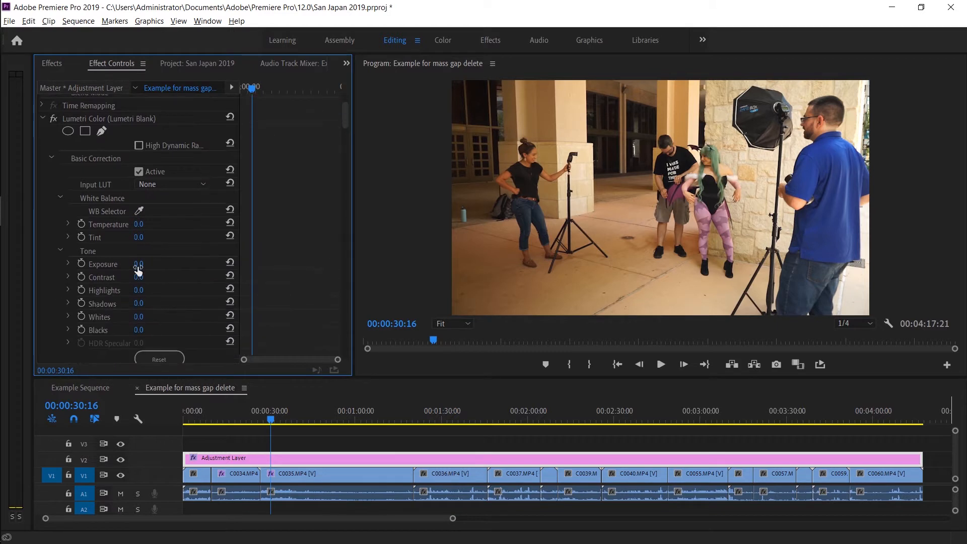
scroll(193, 201, "down", 2)
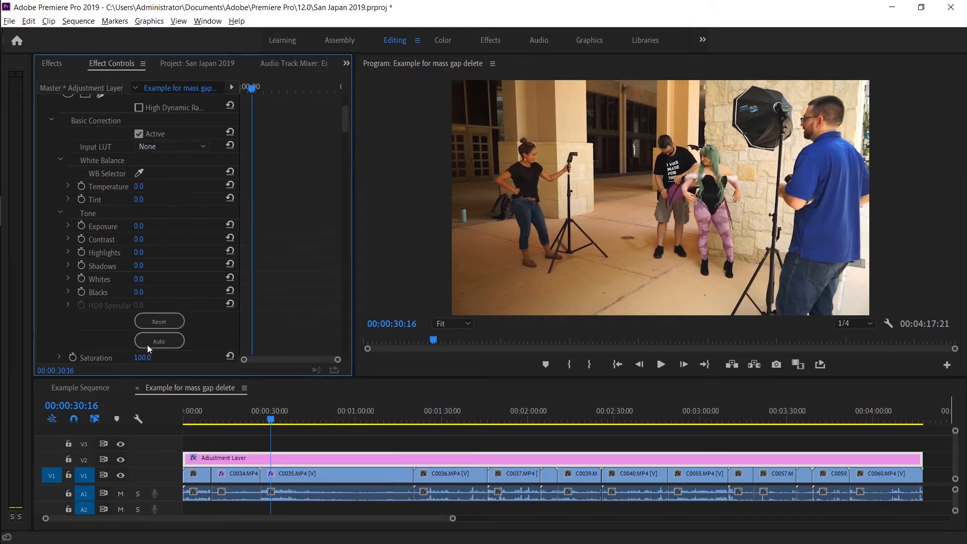
left_click(140, 357)
type("0")
key("Return")
left_click_drag(138, 357, 142, 357)
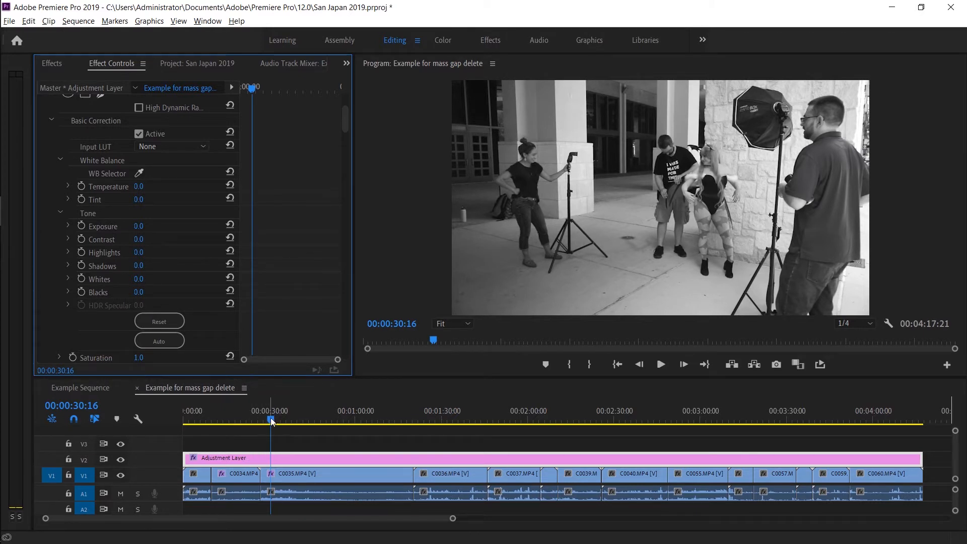
- Review the adjustment layer's look on different clips along the sequence, up to about 00:02:58:21
left_click(265, 458)
left_click(278, 473)
left_click(241, 418)
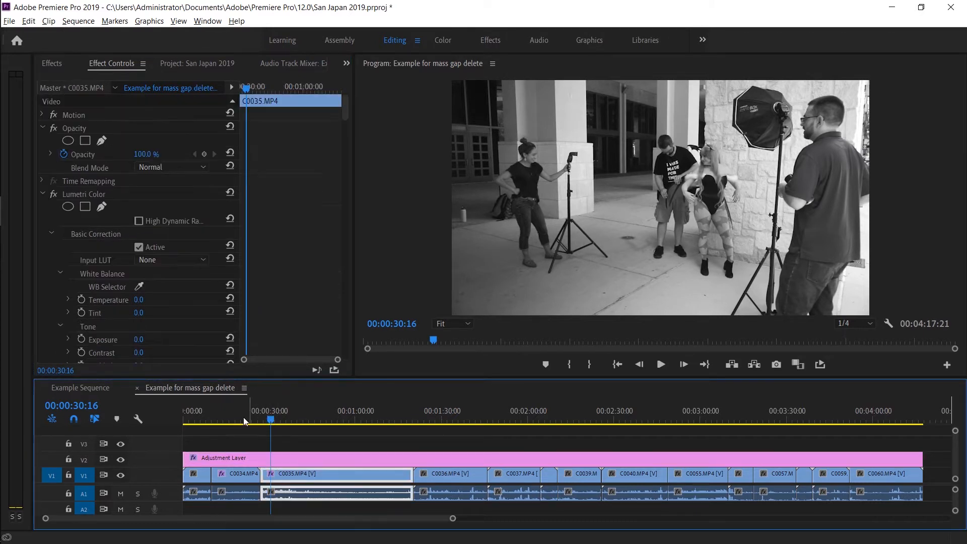
left_click(433, 416)
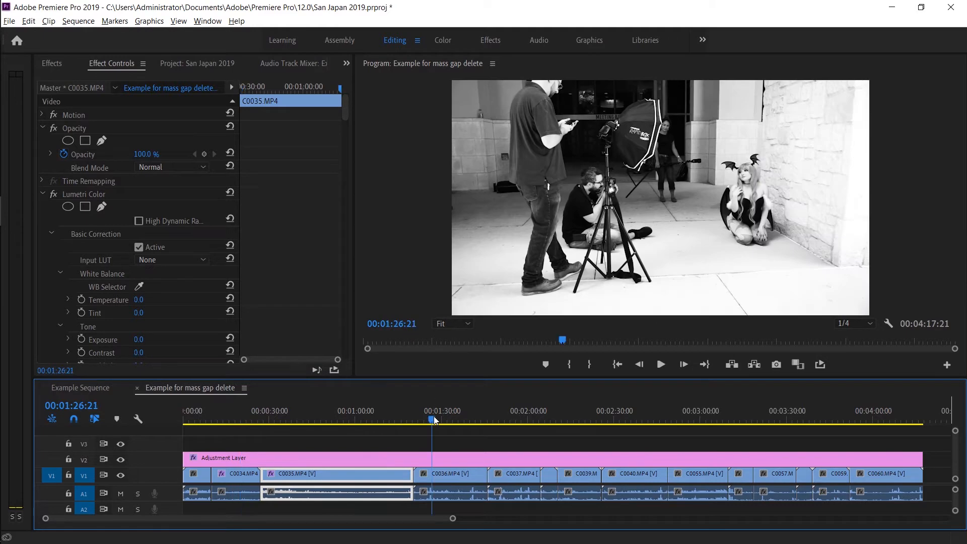
left_click(514, 410)
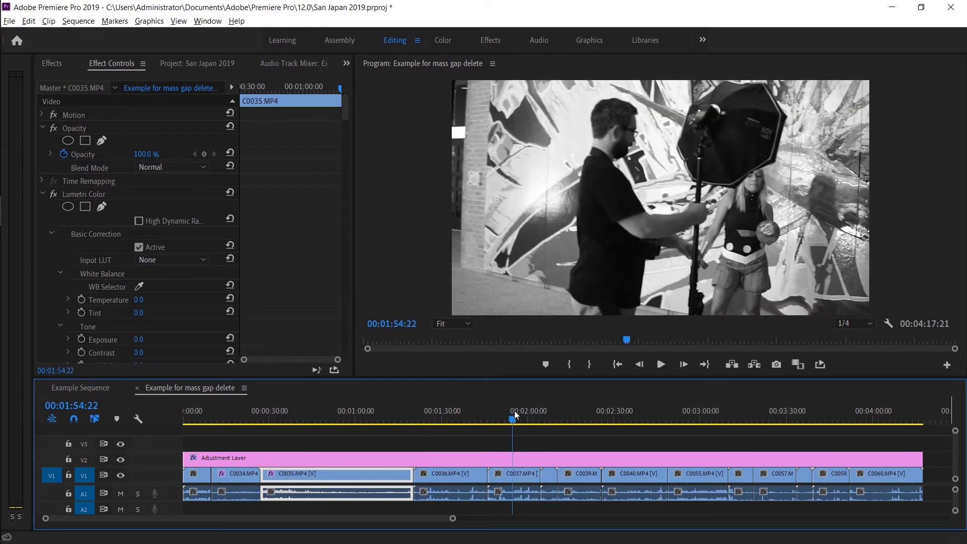
left_click(564, 413)
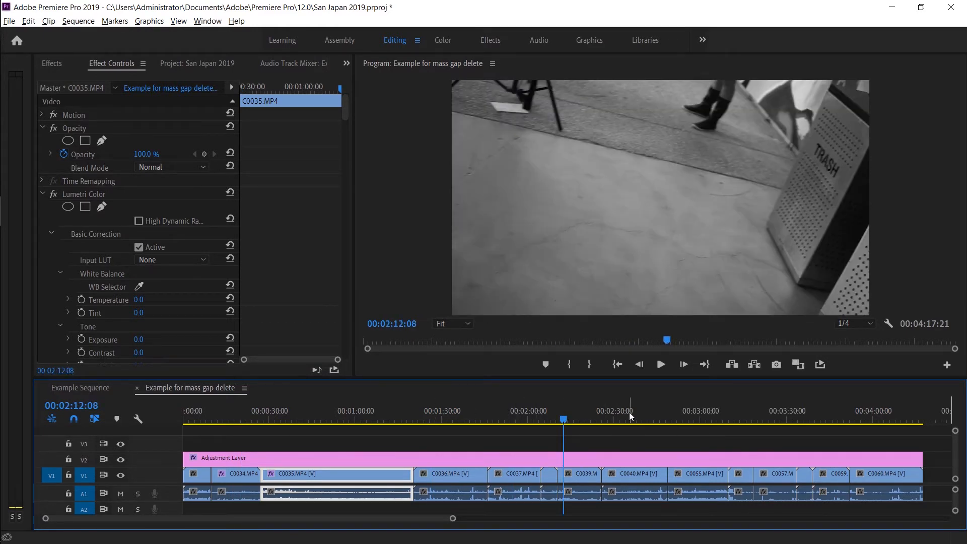
left_click(628, 412)
left_click(699, 412)
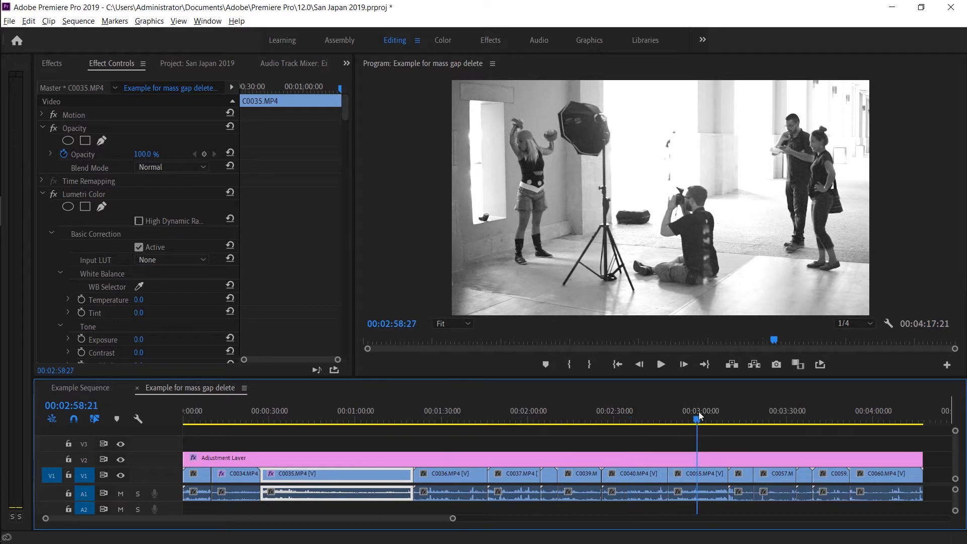
- Select the adjustment layer and toggle the visibility of track V2
left_click(704, 452)
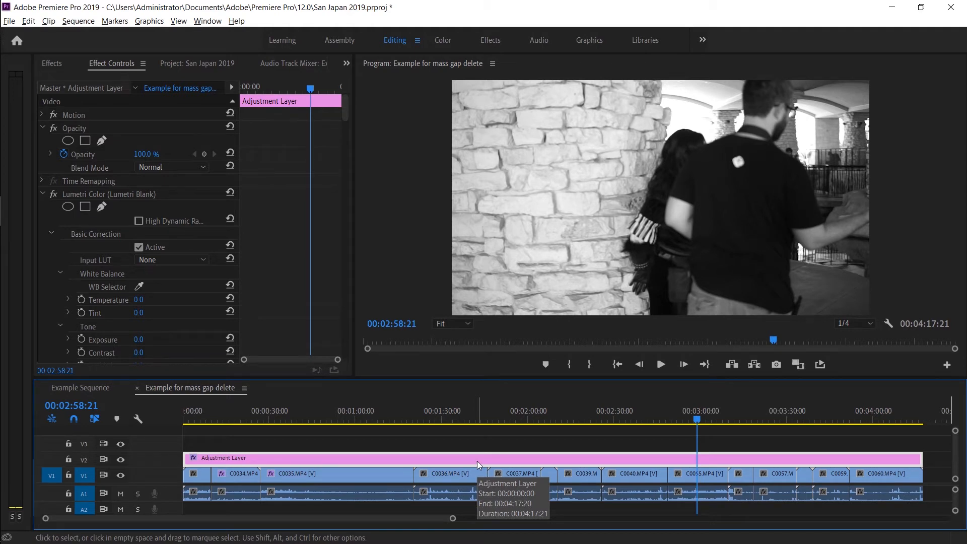
key("alt")
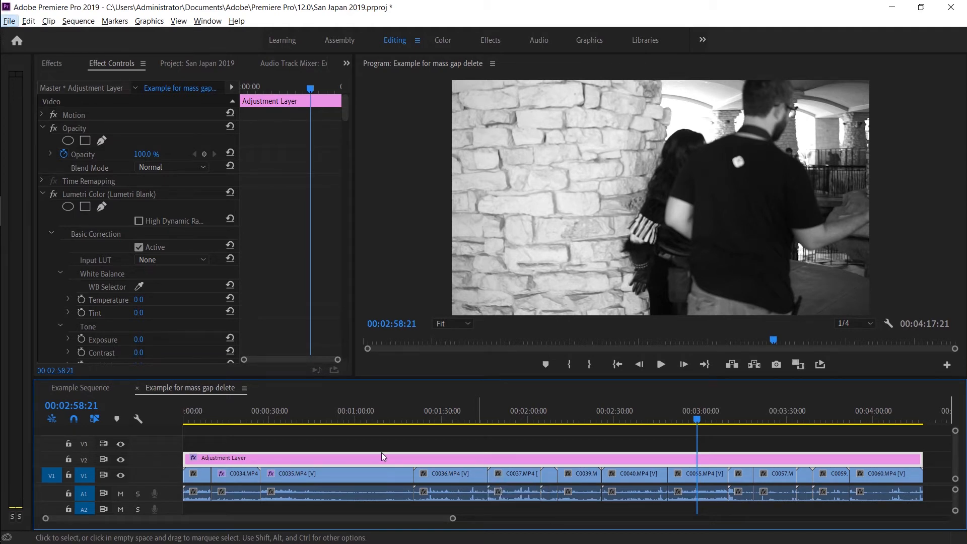
left_click(123, 460)
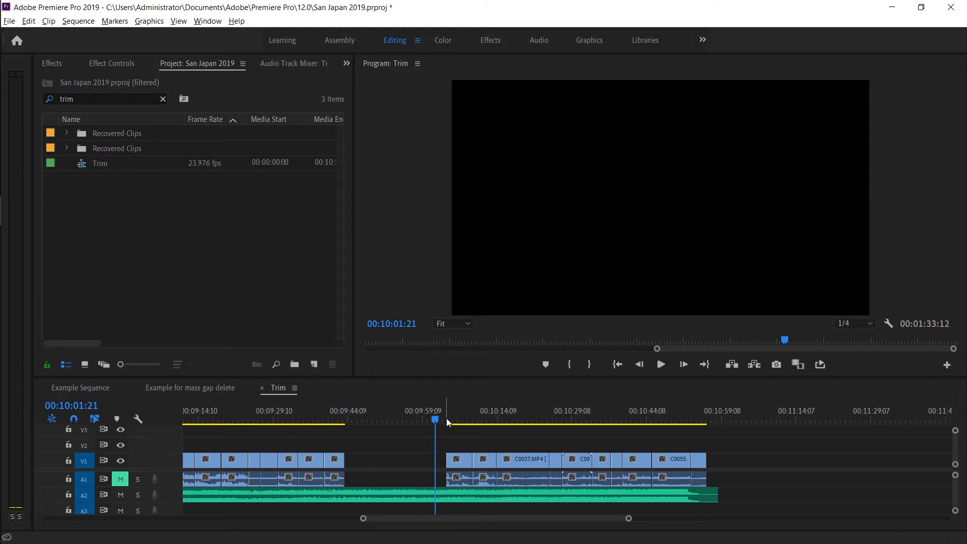
- Enlarge the timeline area and expand track A2 of the Trim sequence to show the music clip's waveform in detail
left_click(430, 489)
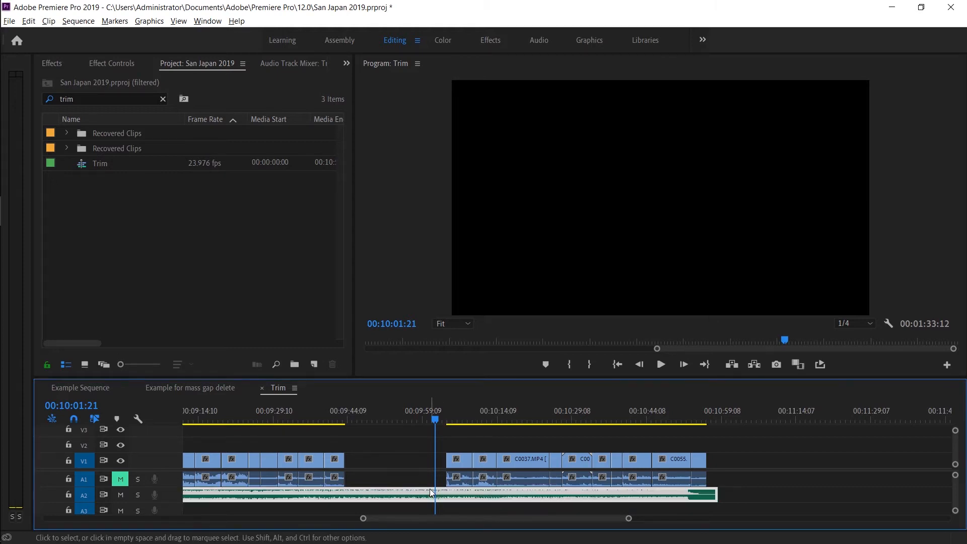
left_click_drag(411, 379, 410, 359)
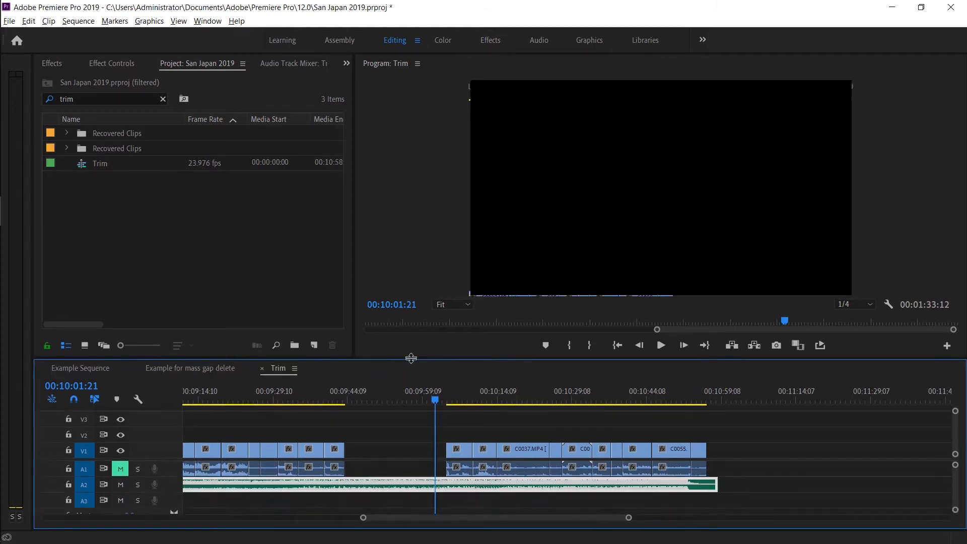
scroll(174, 462, "down", 1)
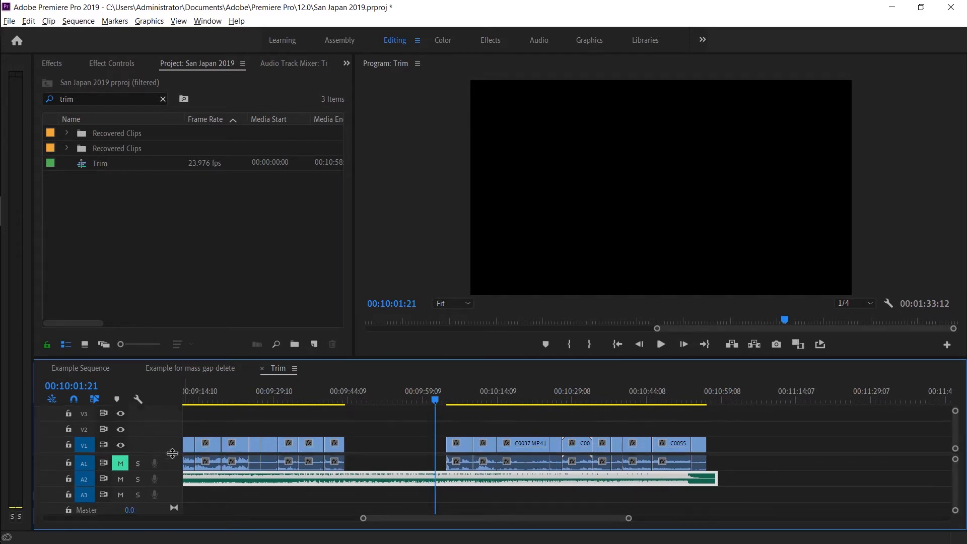
left_click_drag(176, 510, 175, 511)
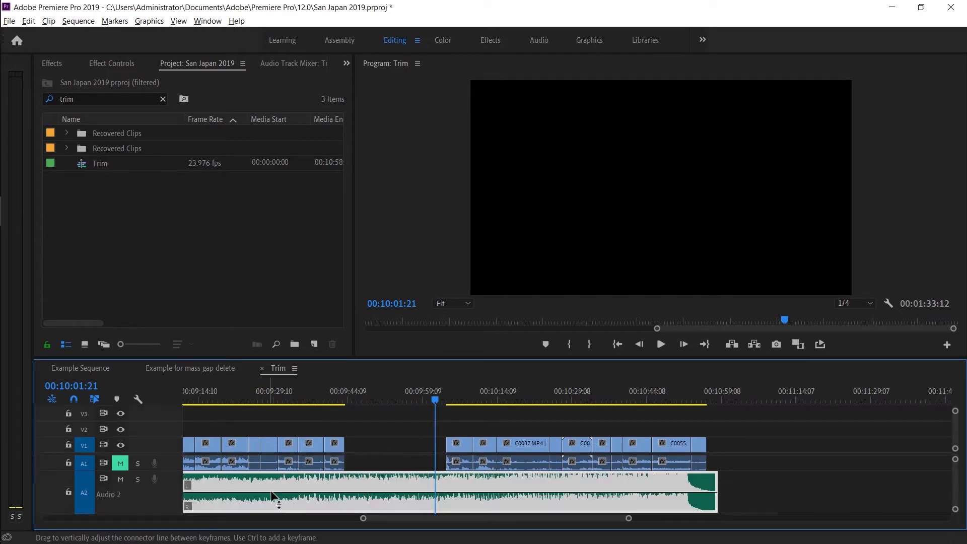
left_click(393, 464)
left_click(407, 477)
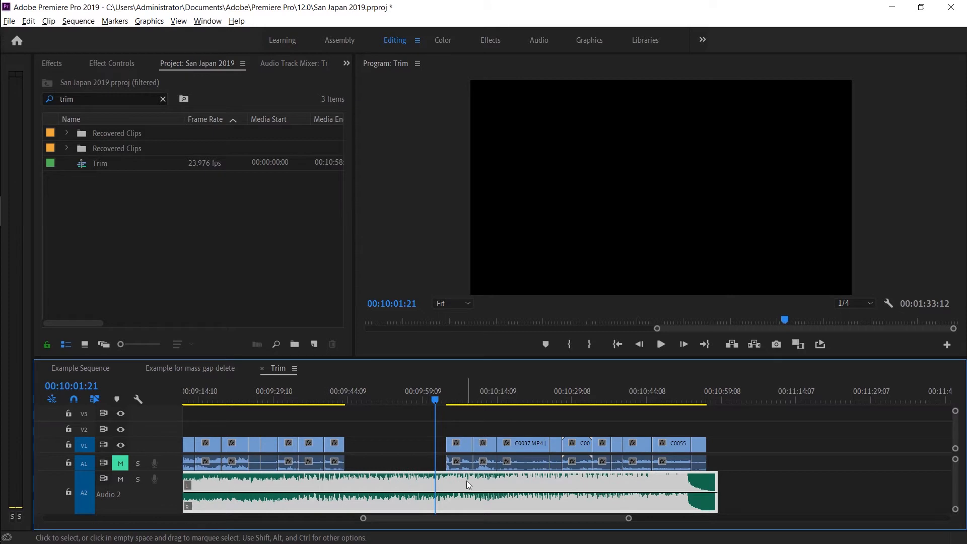
scroll(466, 480, "up", 4)
scroll(513, 498, "down", 1)
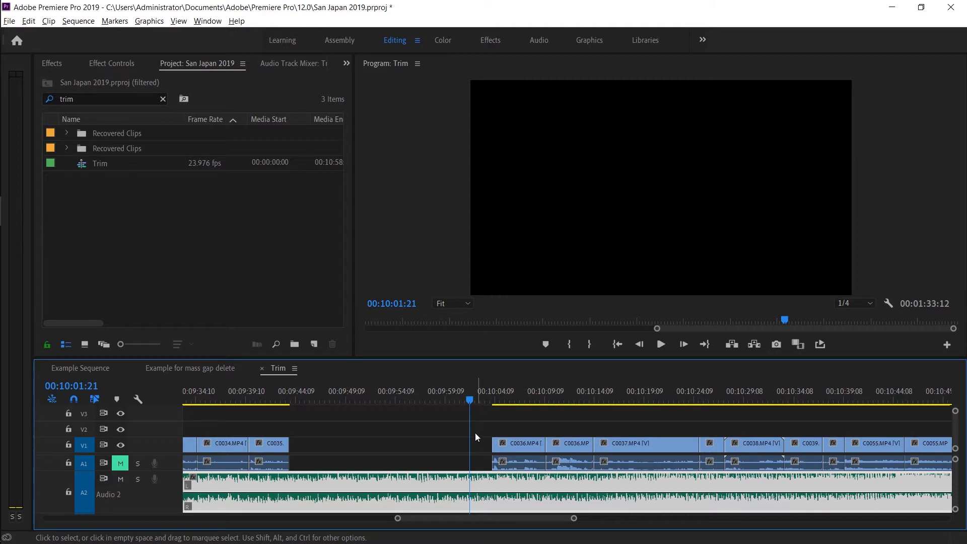
- Try adding a sequence marker at 00:10:01:21 with the music clip deselected
left_click(458, 459)
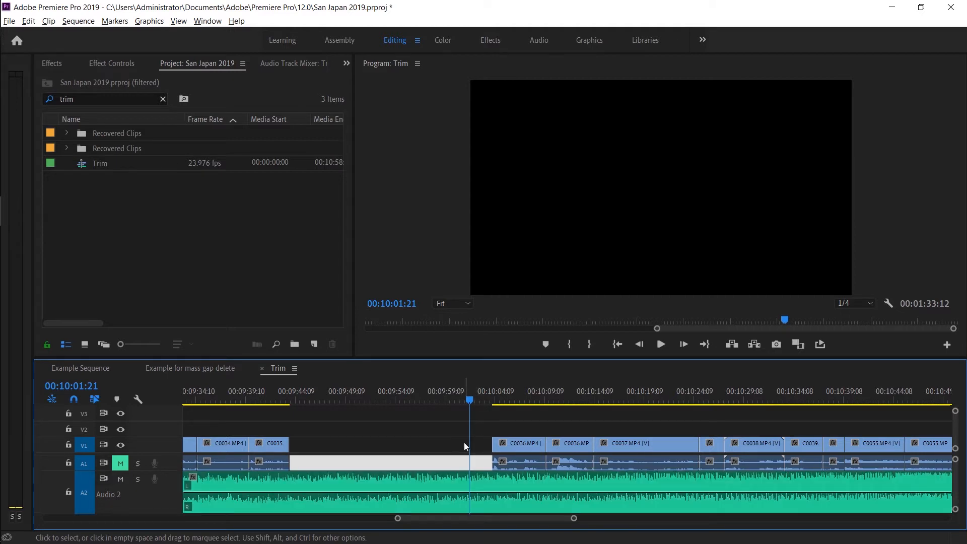
left_click(464, 443)
left_click(464, 444)
left_click(469, 479)
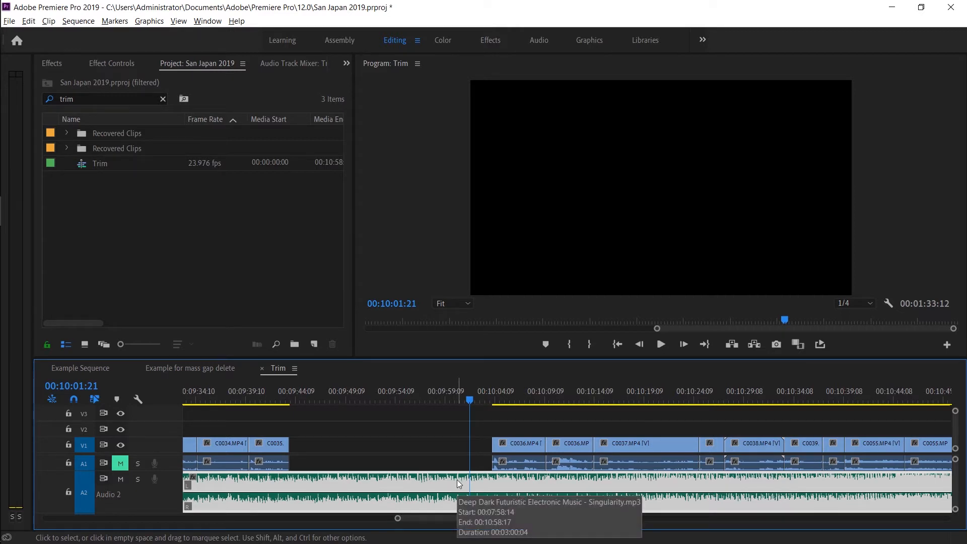
left_click(455, 435)
key("m")
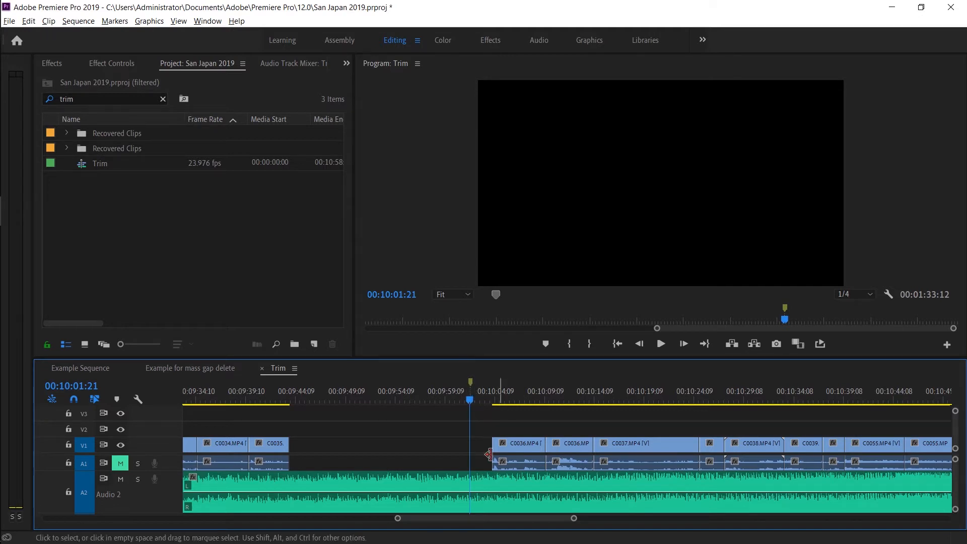
- Select the A2 music clip, play from 00:09:57:21, and add clip markers on the beat about every two seconds from 00:10:04 to 00:10:30
left_click(471, 479)
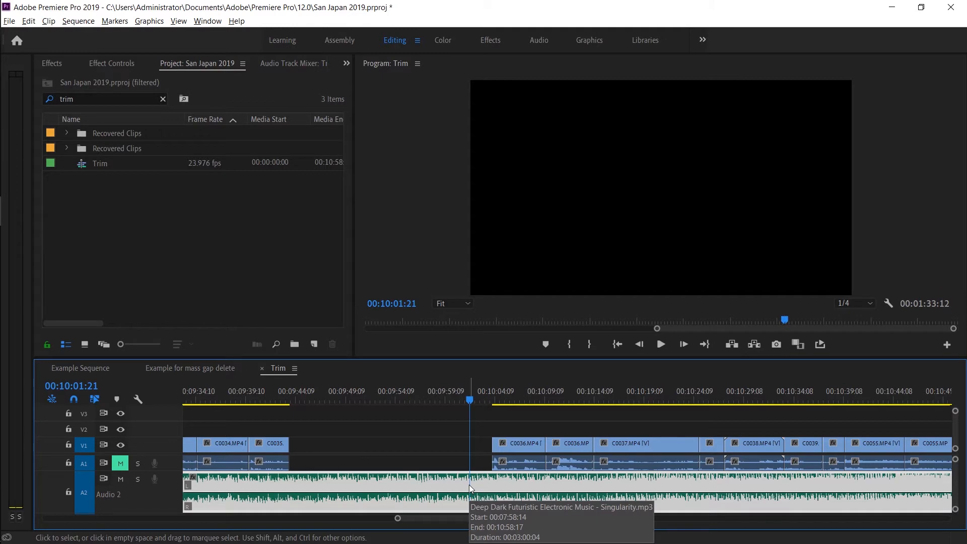
left_click(458, 446)
left_click(453, 477)
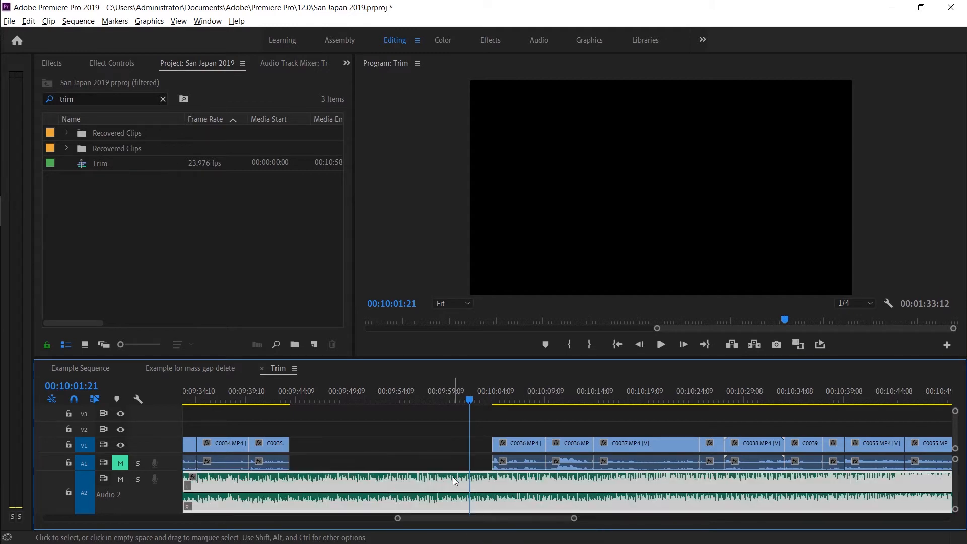
left_click(431, 394)
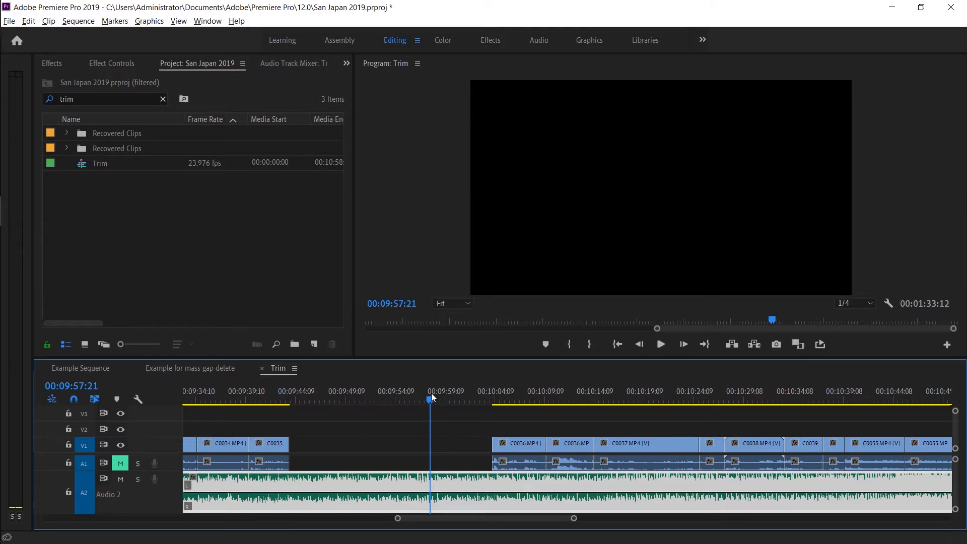
key("space")
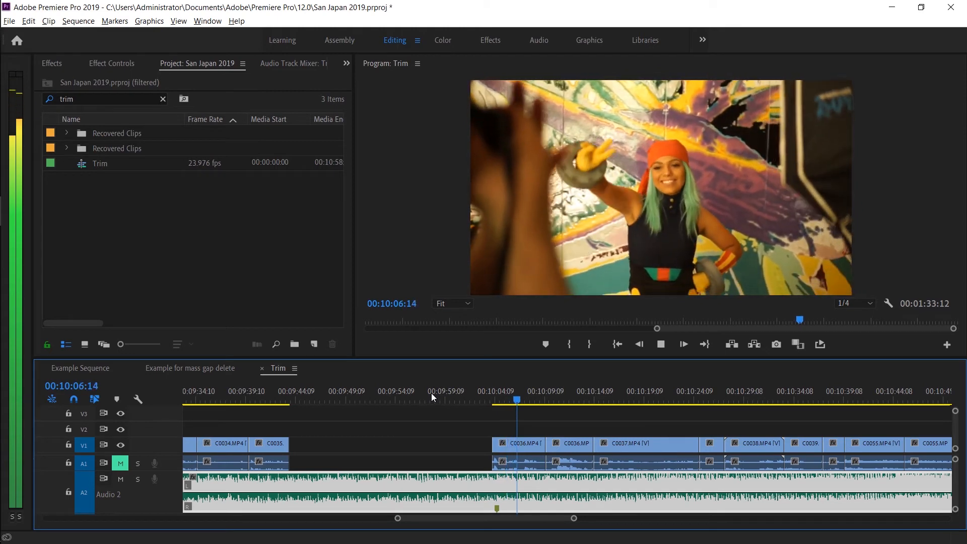
key("m")
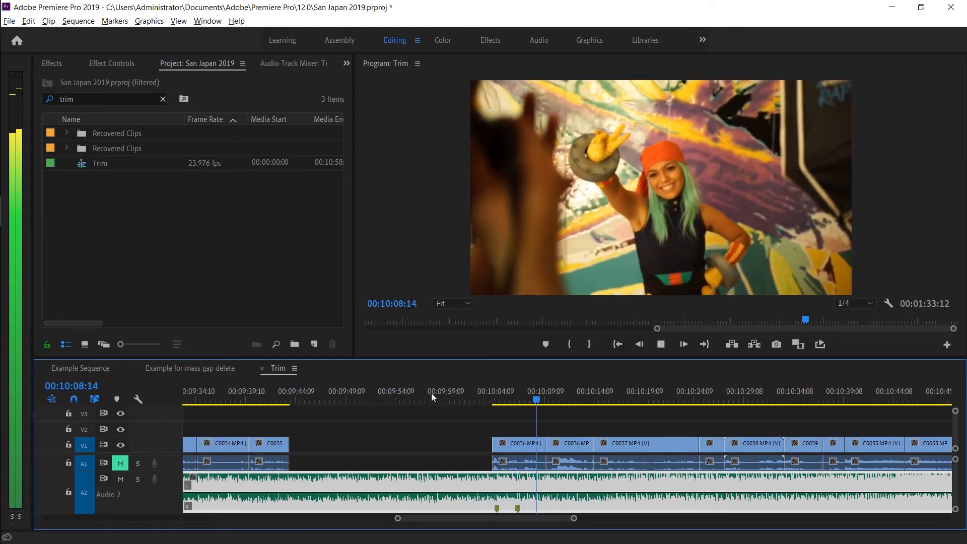
key("m")
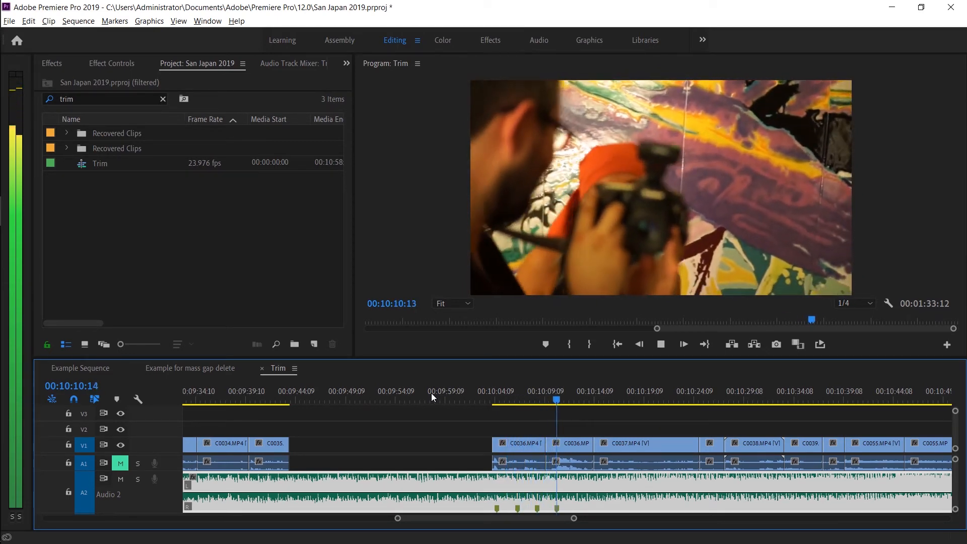
key("m")
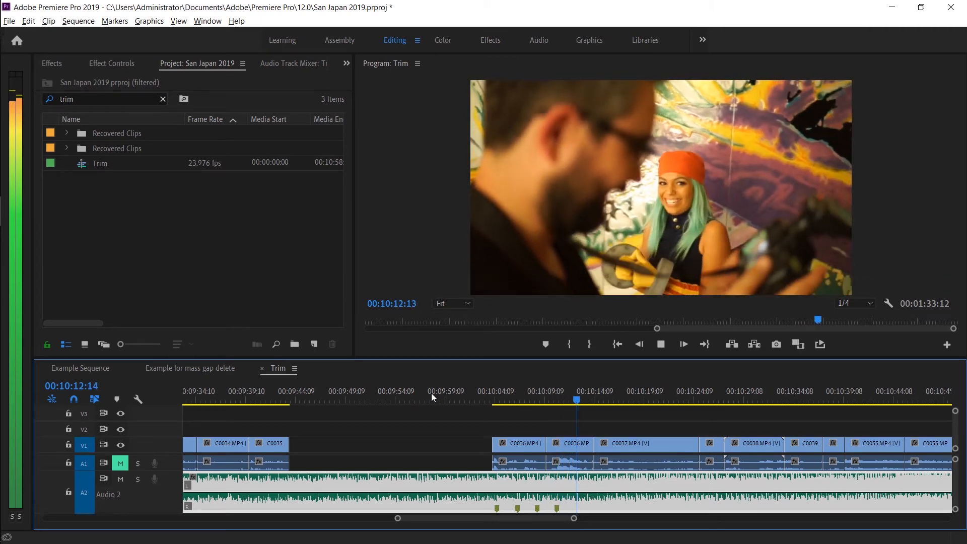
key("m")
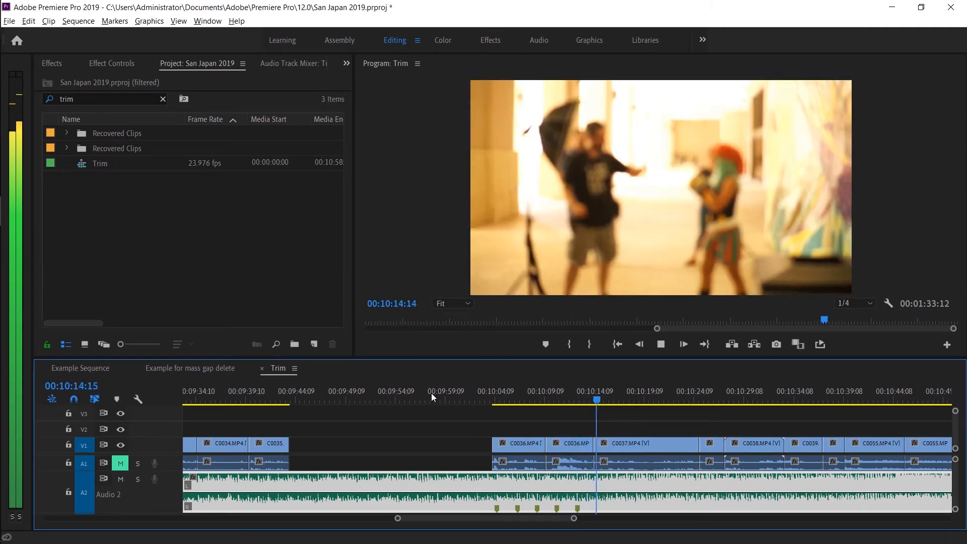
key("m")
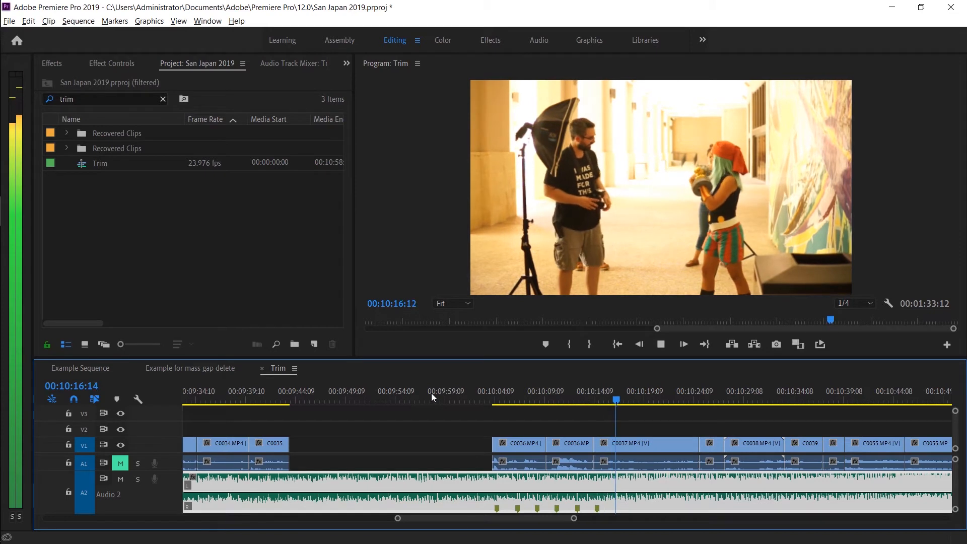
key("m")
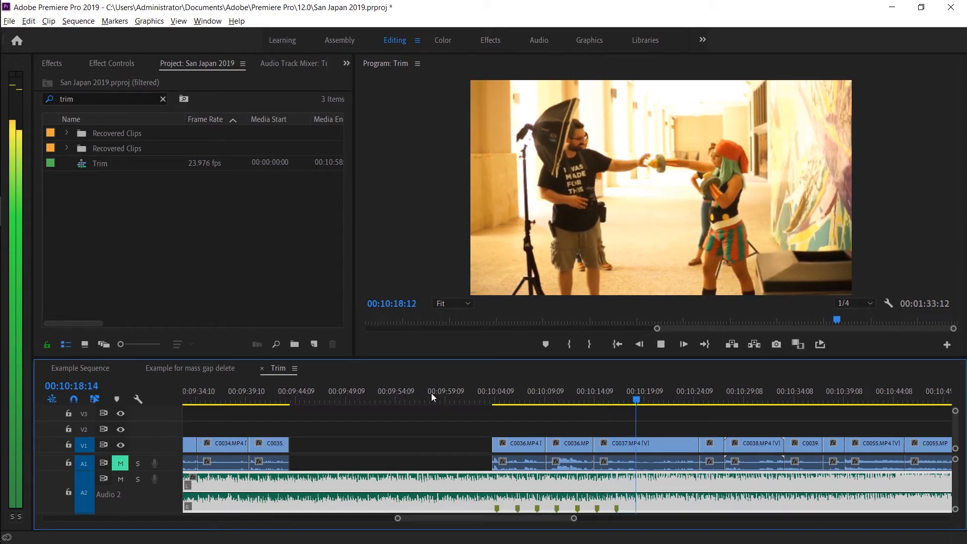
key("m")
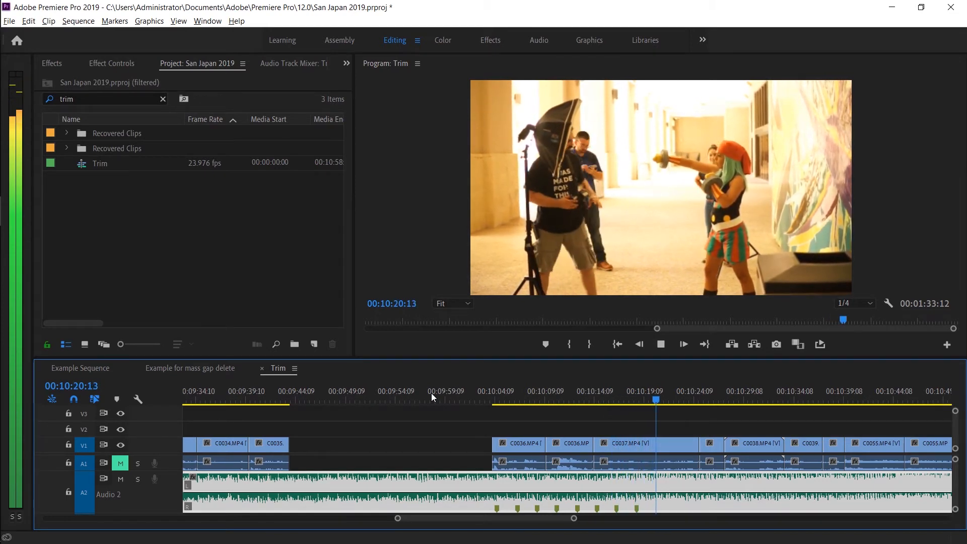
key("m")
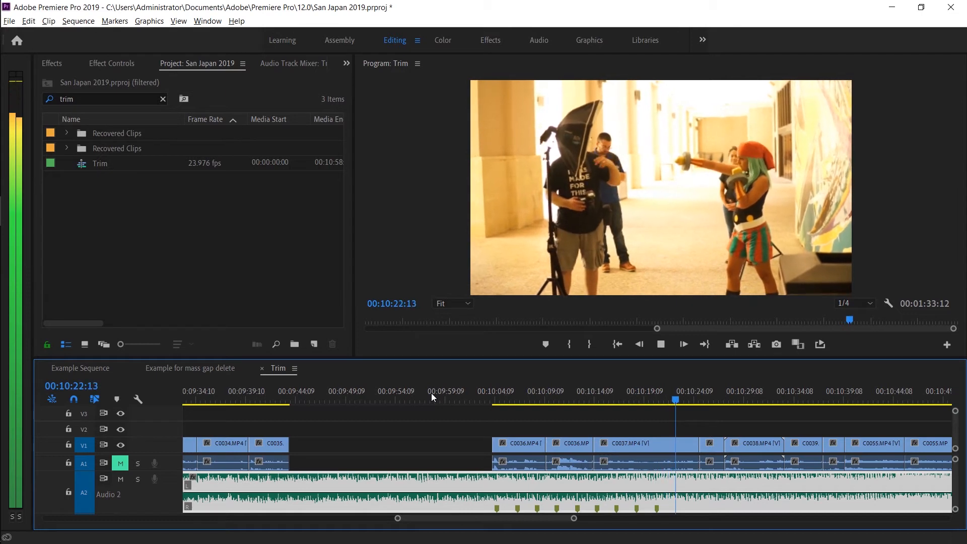
key("m")
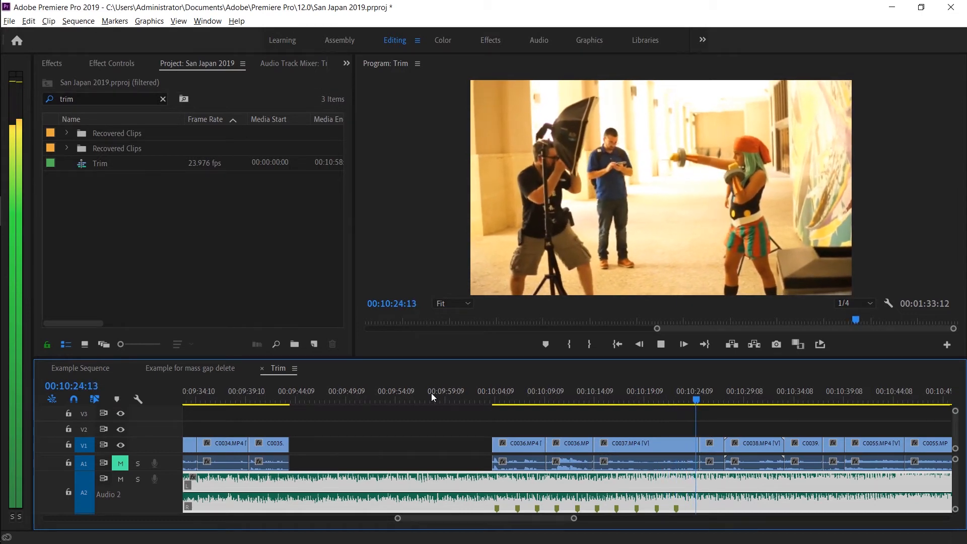
key("m")
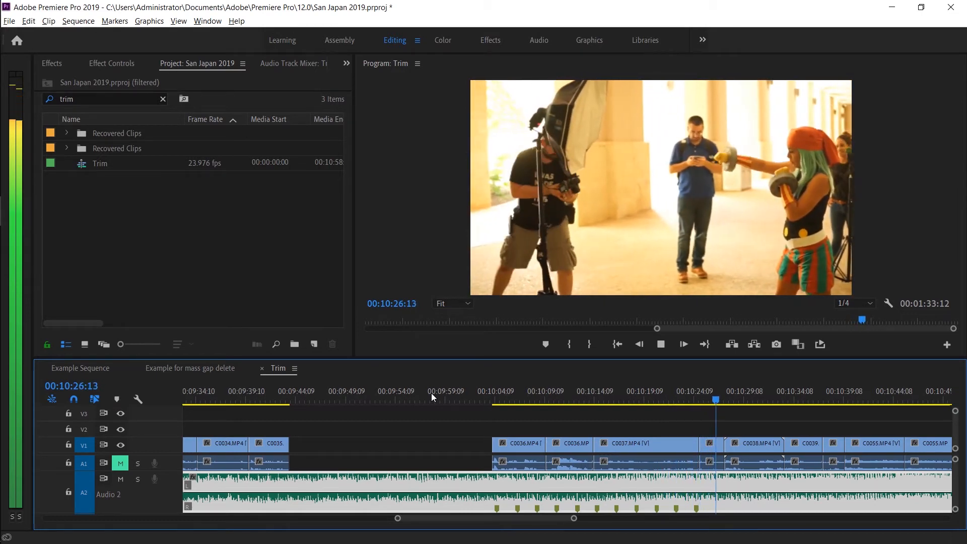
key("m")
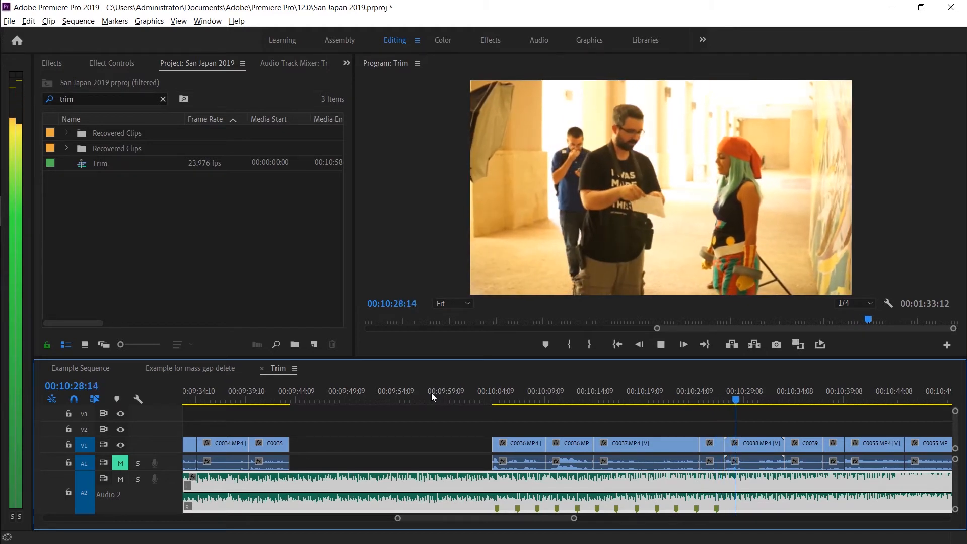
key("m")
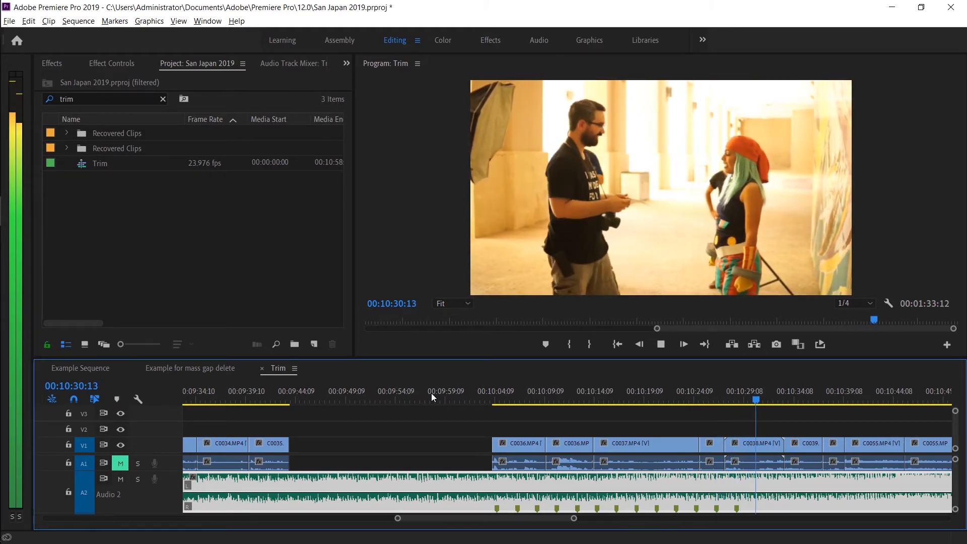
key("m")
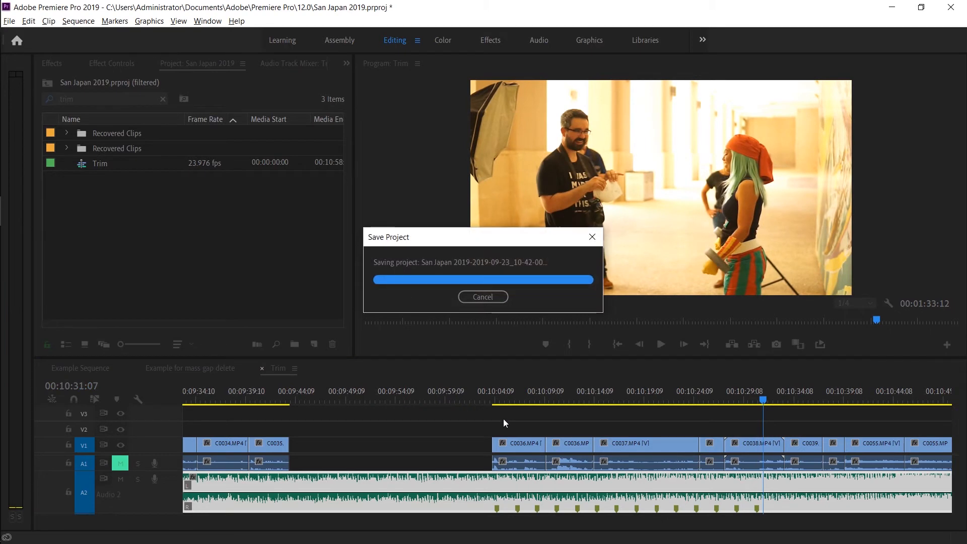
scroll(473, 478, "down", 3)
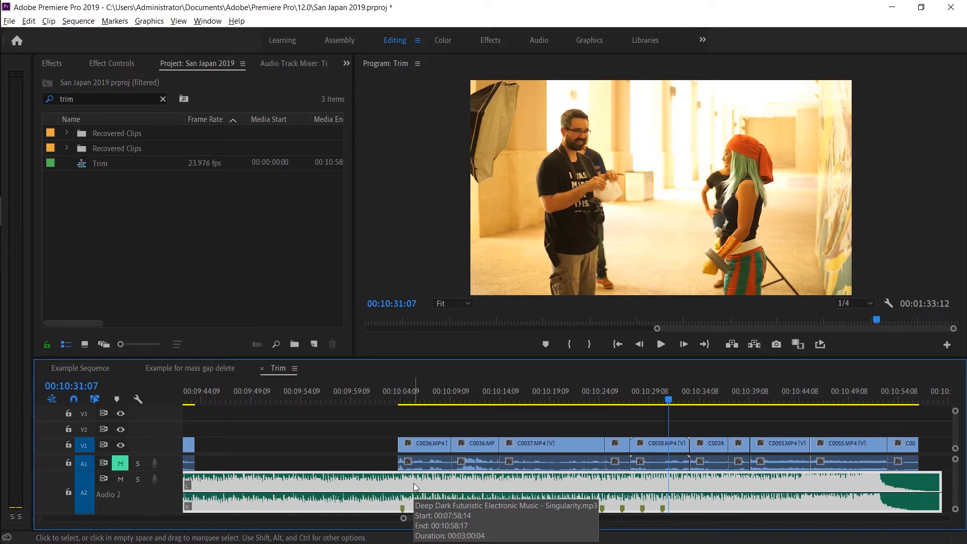
- Shift the A2 music clip slightly earlier so its first marker lines up with the start of the first C0036.MP4 clip
mouse_move(357, 479)
left_mouse_down()
mouse_move(448, 484)
mouse_move(352, 483)
mouse_move(373, 483)
left_mouse_up()
left_click(422, 447)
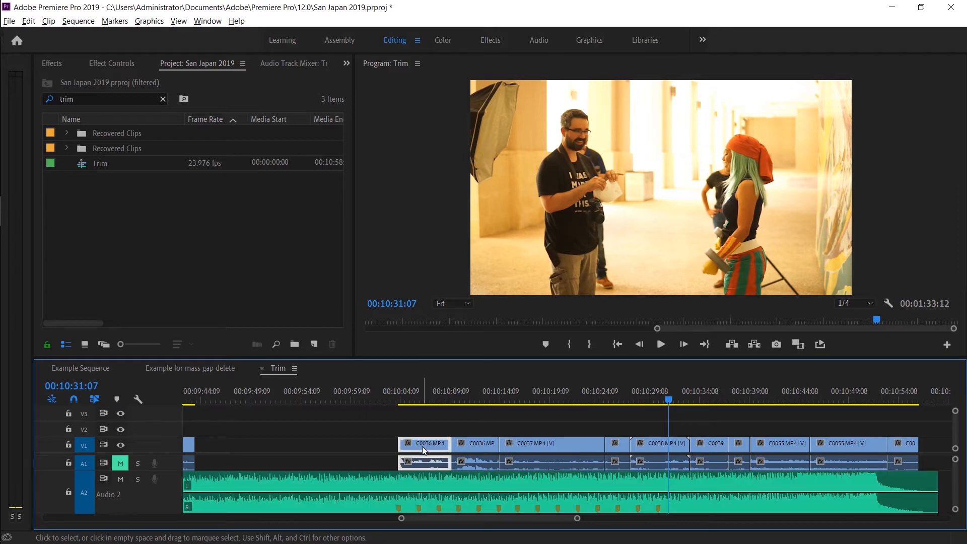
left_click(74, 400)
mouse_move(430, 442)
left_mouse_down()
mouse_move(363, 449)
mouse_move(432, 446)
left_mouse_up()
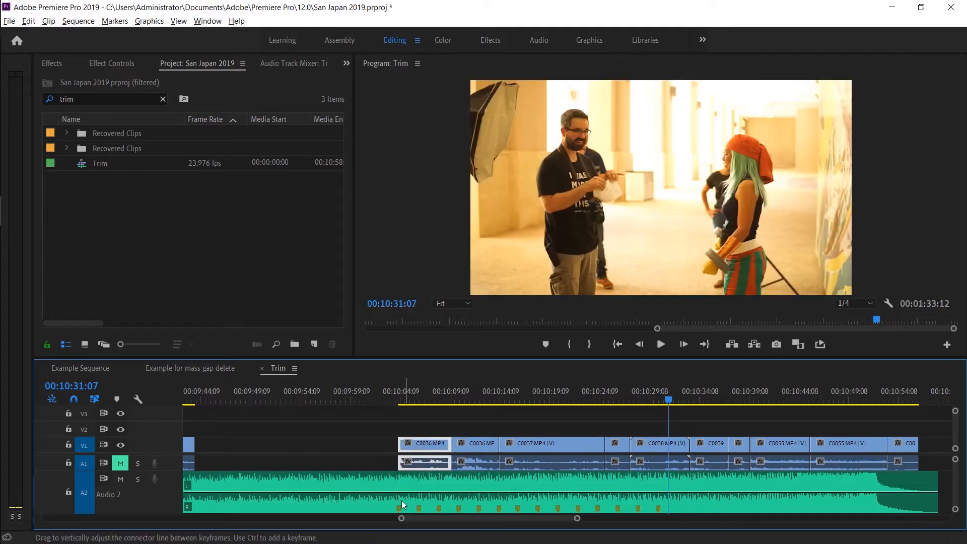
- Trim the end of the first C0036.MP4 clip back to the second beat marker
key("=")
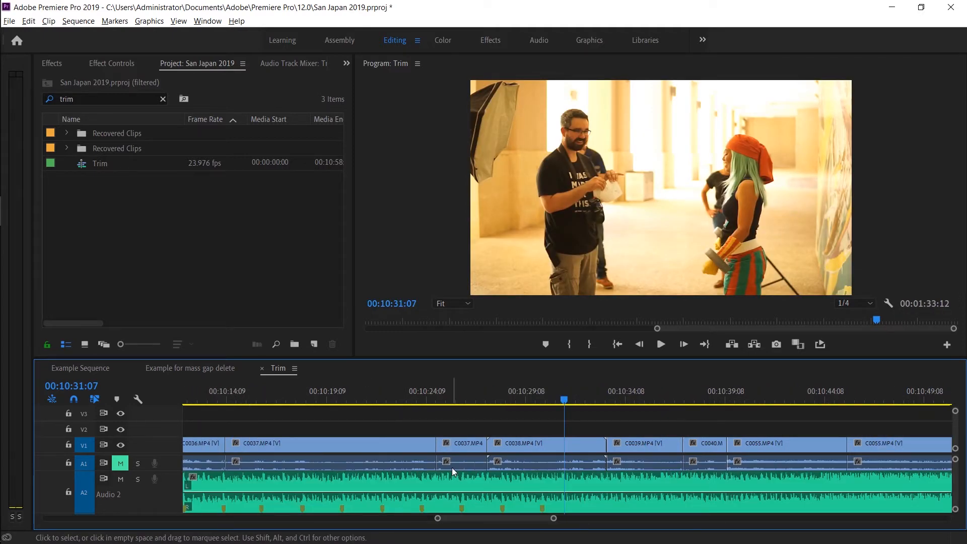
scroll(452, 467, "up", 5)
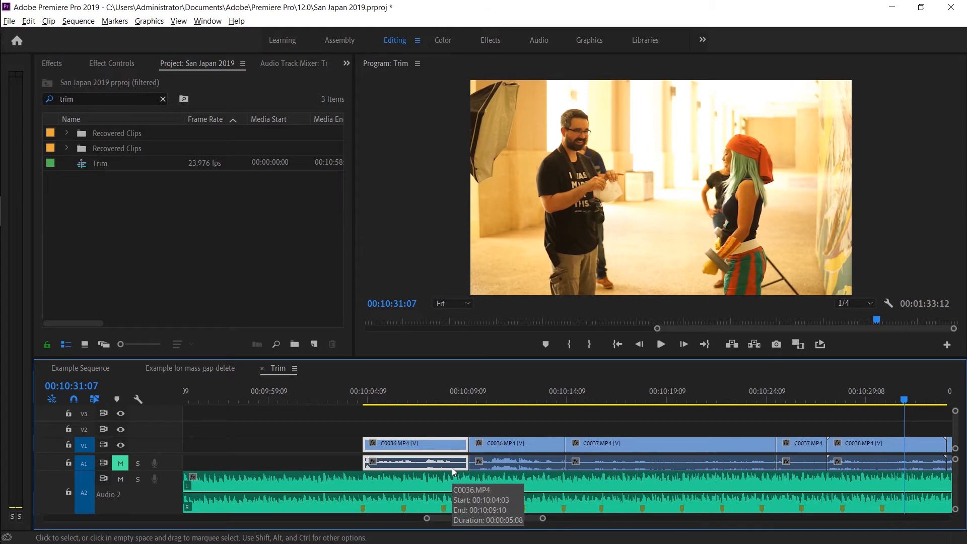
scroll(452, 468, "down", 6)
scroll(452, 468, "up", 6)
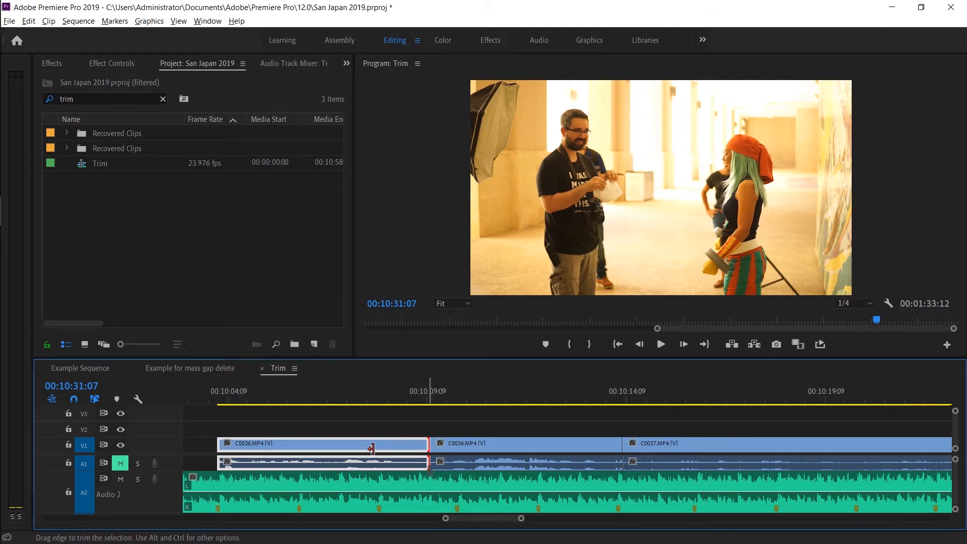
left_click_drag(371, 448, 297, 449)
- Move the second C0036.MP4 and first C0037.MP4 clips against the preceding clips and trim their ends to the third and fourth beat markers
left_click(471, 449)
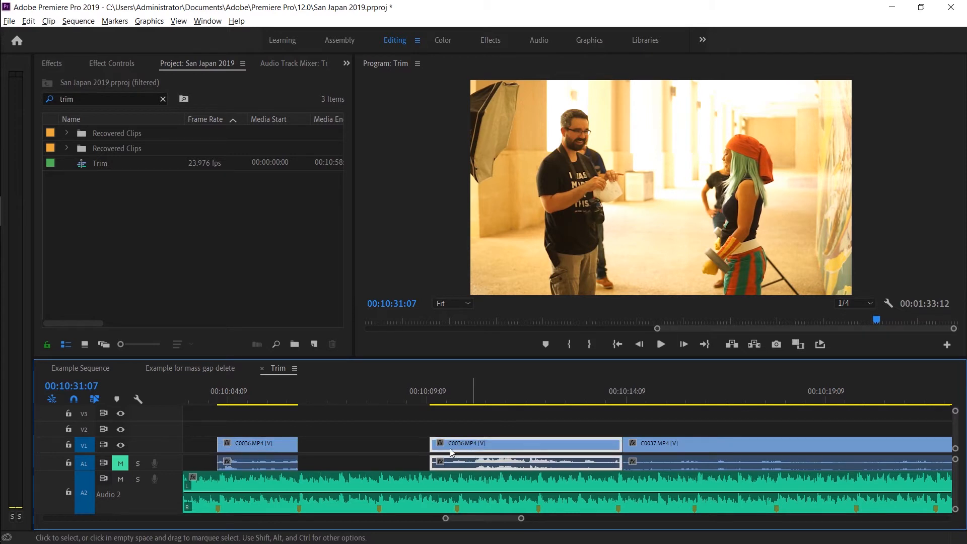
left_click_drag(450, 449, 318, 448)
left_click_drag(489, 449, 378, 457)
left_click_drag(655, 444, 449, 441)
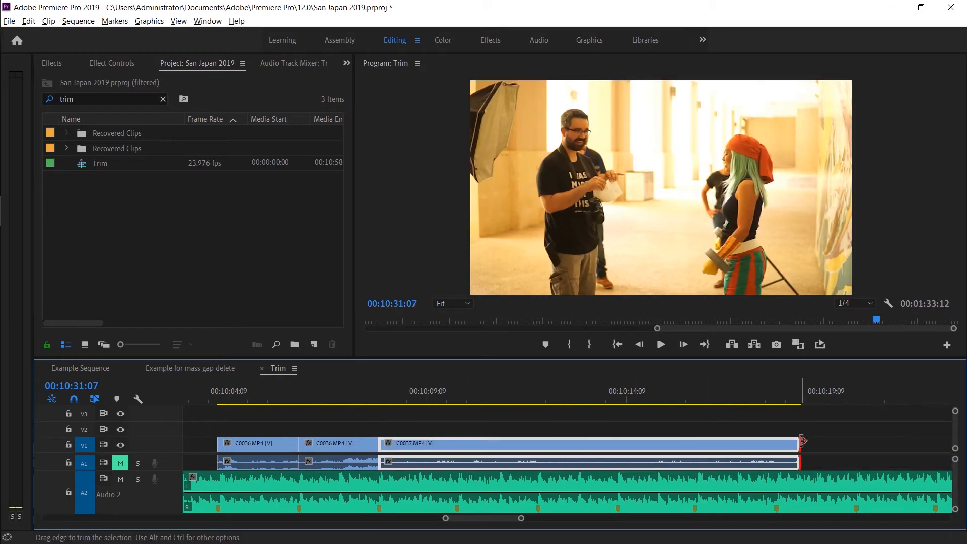
left_click_drag(800, 462, 460, 463)
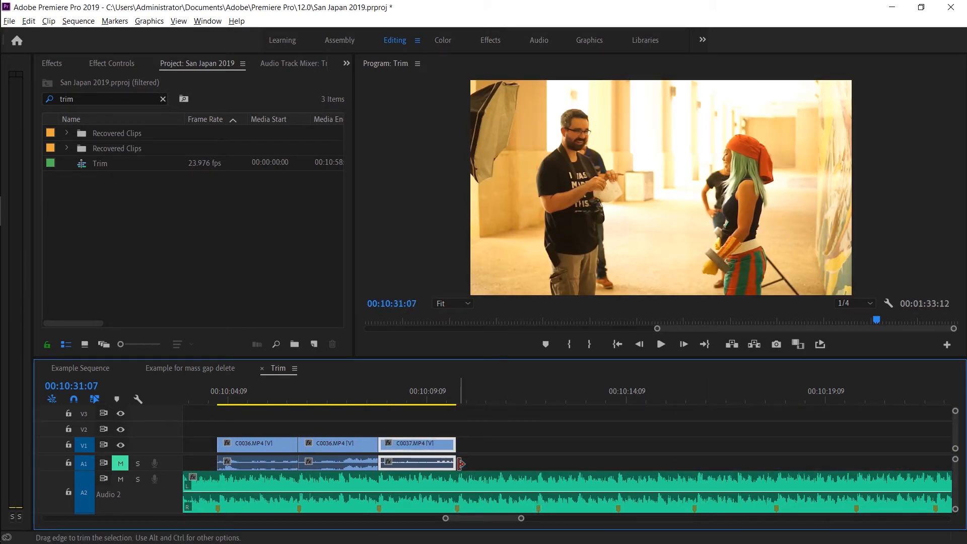
- Butt the second C0037.MP4 and the C0038.MP4 clips against the shortened clips, trimming each to end at the next beat marker
key("minus")
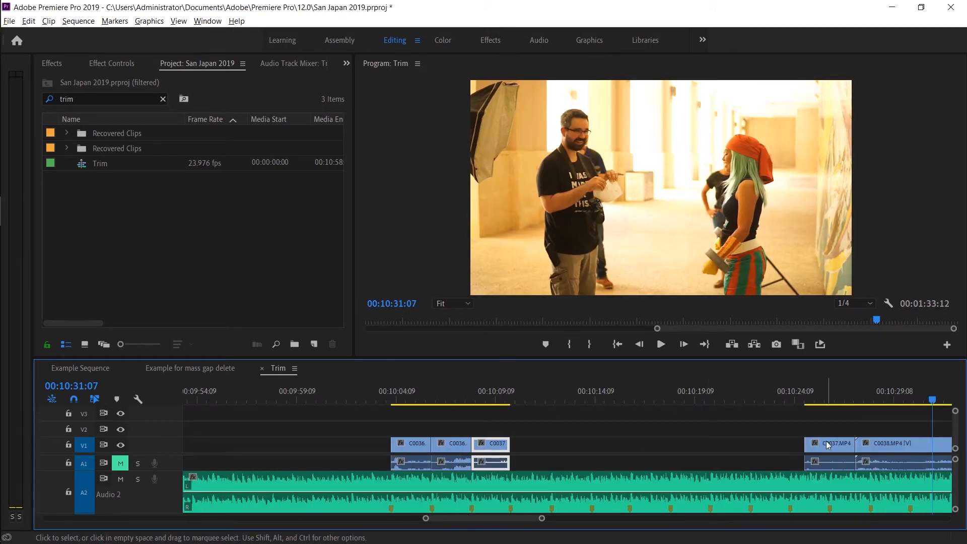
right_click(557, 447)
key("Escape")
right_click(829, 446)
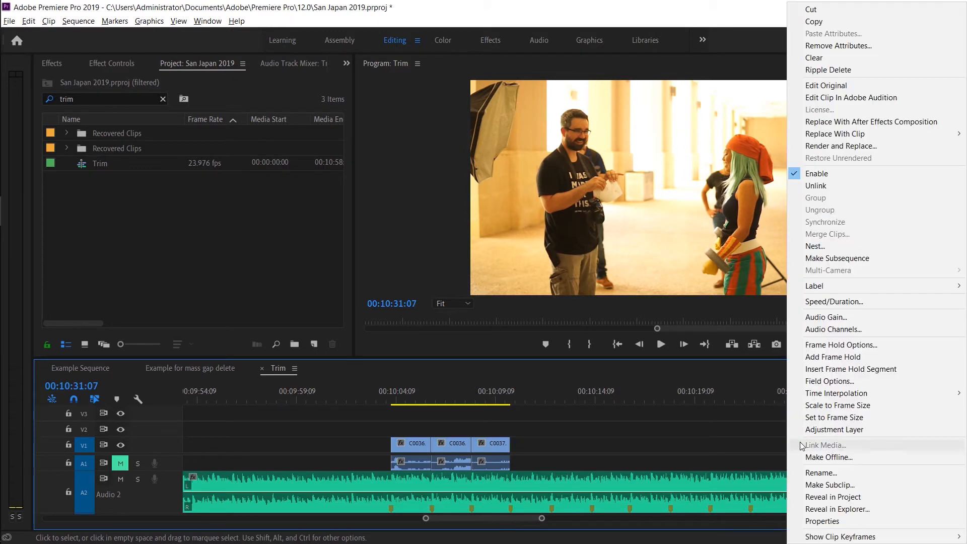
key("Escape")
left_click_drag(815, 445, 551, 446)
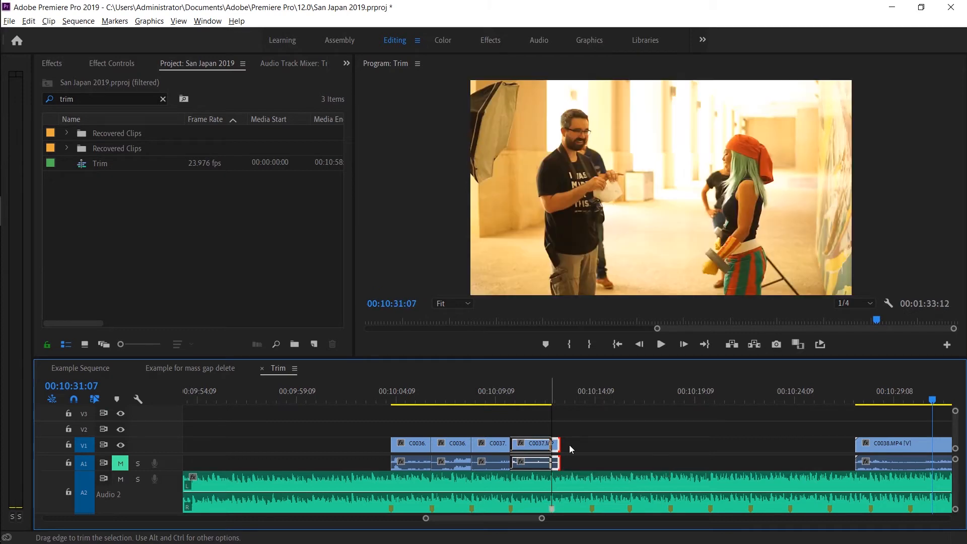
left_click(871, 449)
left_click_drag(665, 460, 584, 458)
- Close the gaps before C0039.MP4 and C0040.MP4, fitting each clip between successive beat markers
scroll(795, 428, "down", 4)
left_click(819, 443)
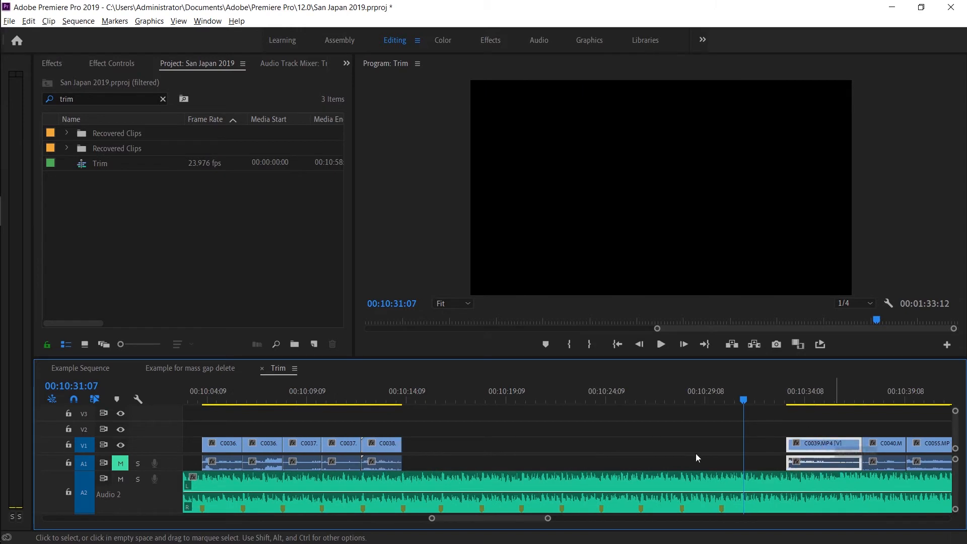
left_click_drag(826, 445, 439, 445)
left_click(869, 438)
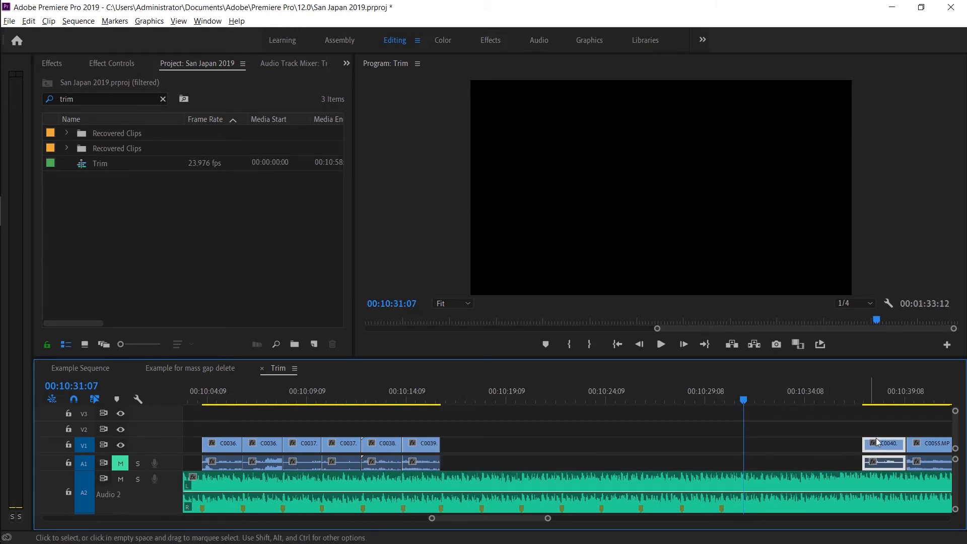
left_click_drag(876, 441, 473, 445)
- Play the beat-matched clips from 00:10:03:19 through the end of C0040.MP4, then deselect the clip
left_click(196, 399)
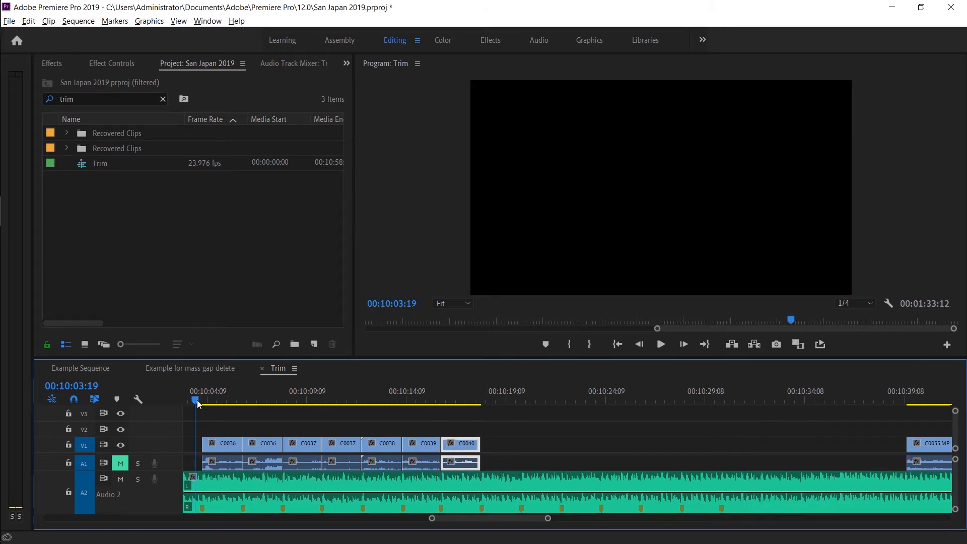
key("space")
scroll(198, 400, "up", 5)
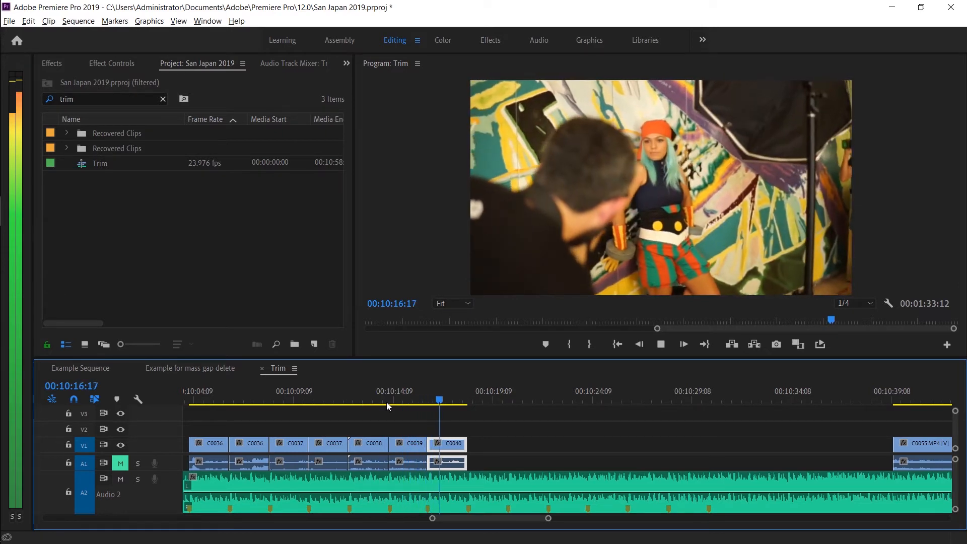
key("space")
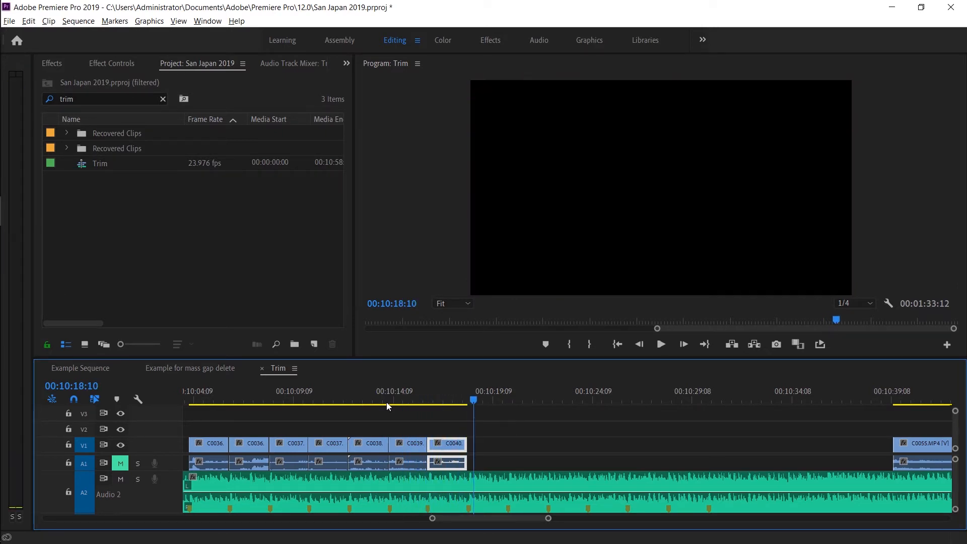
scroll(379, 428, "up", 2)
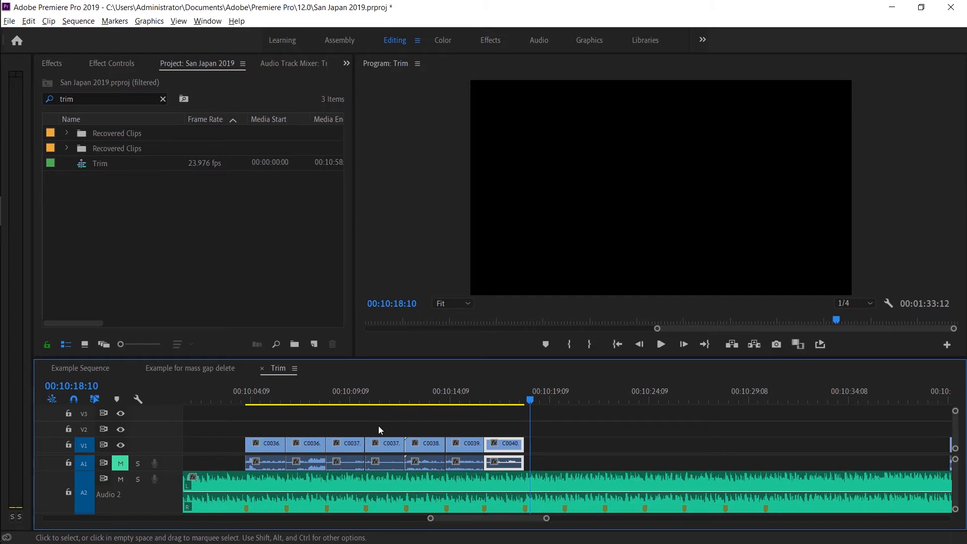
left_click(379, 425)
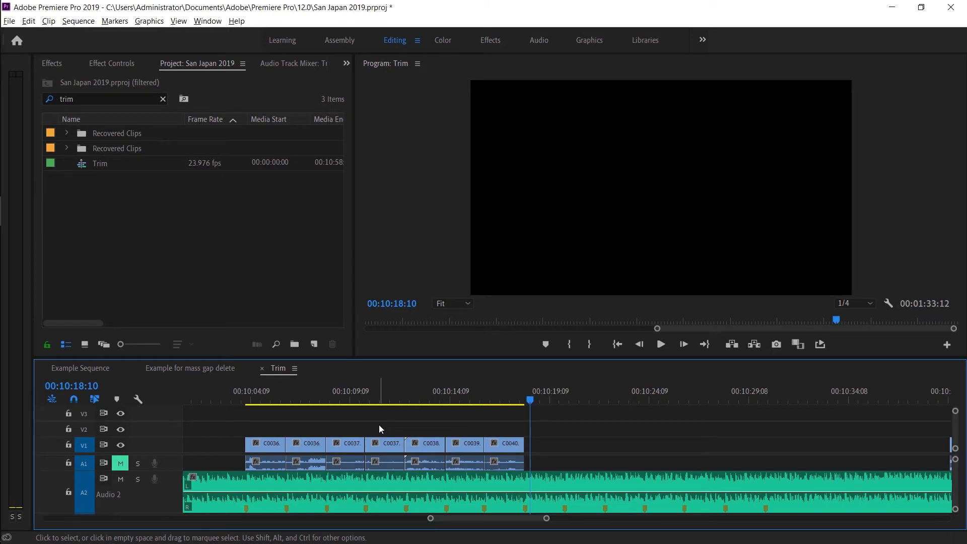
- Place the playhead at 00:10:04:04 and trim the start of the first C0036.MP4 clip to that beat
left_click(249, 399)
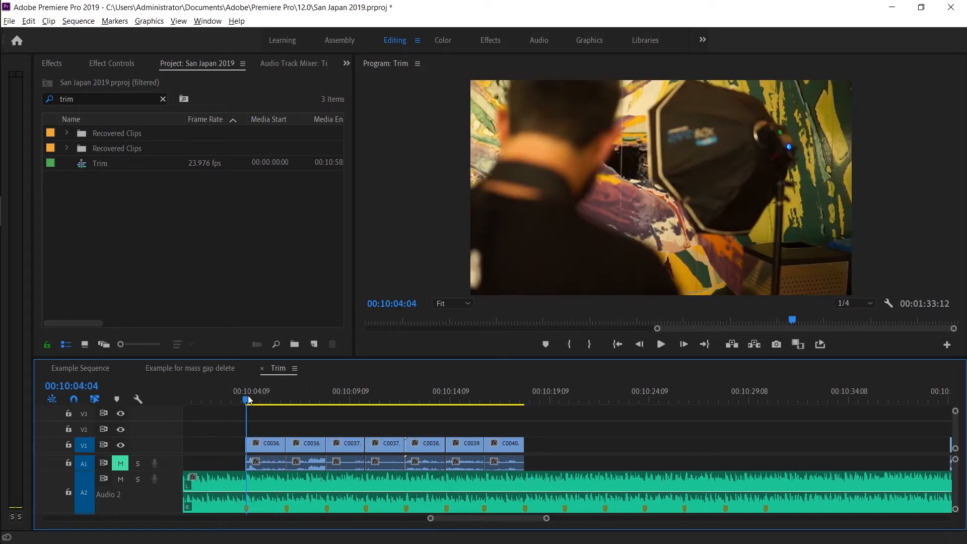
key("=")
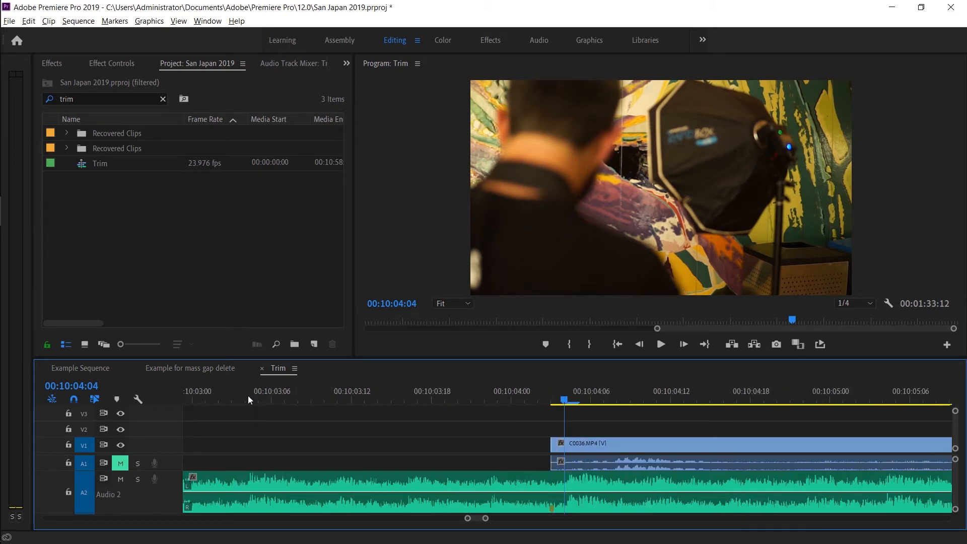
key("=")
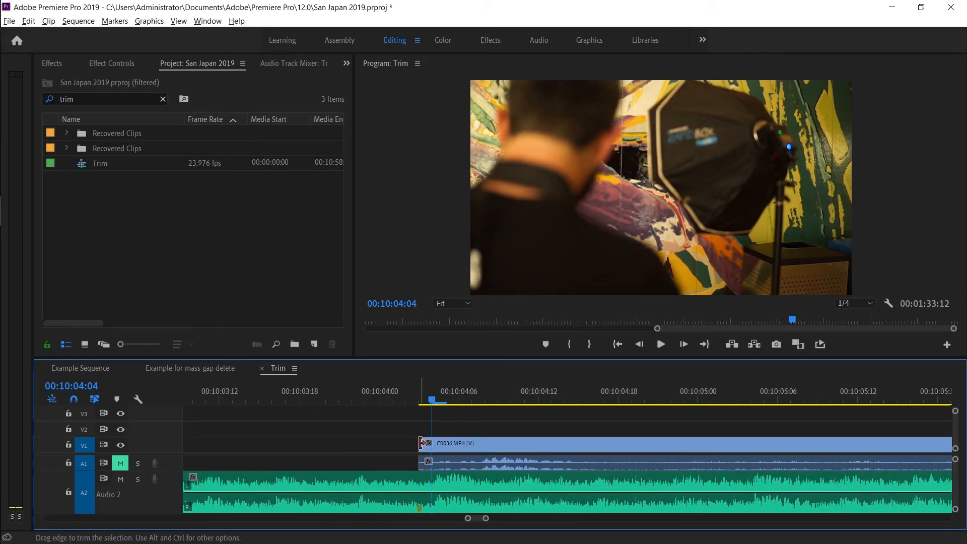
left_click(452, 486)
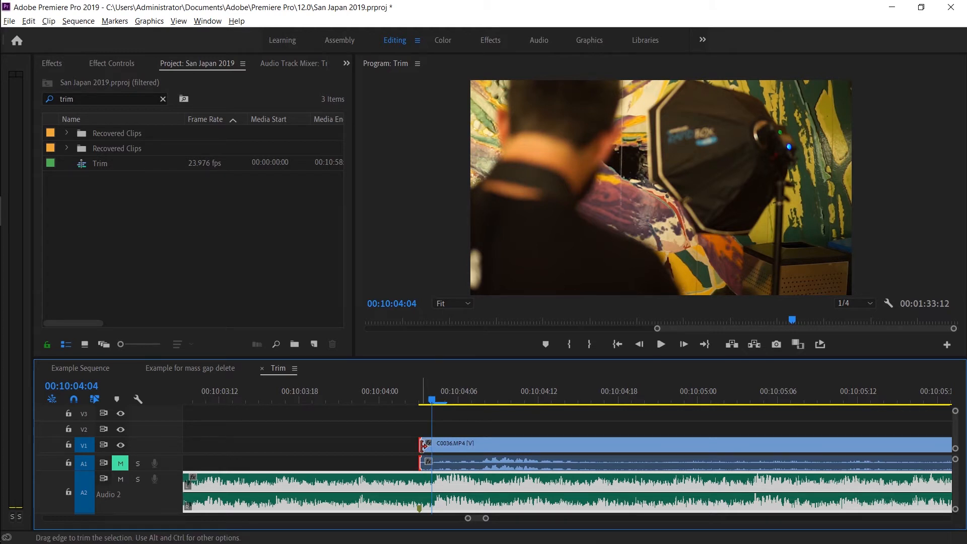
left_click_drag(425, 445, 439, 444)
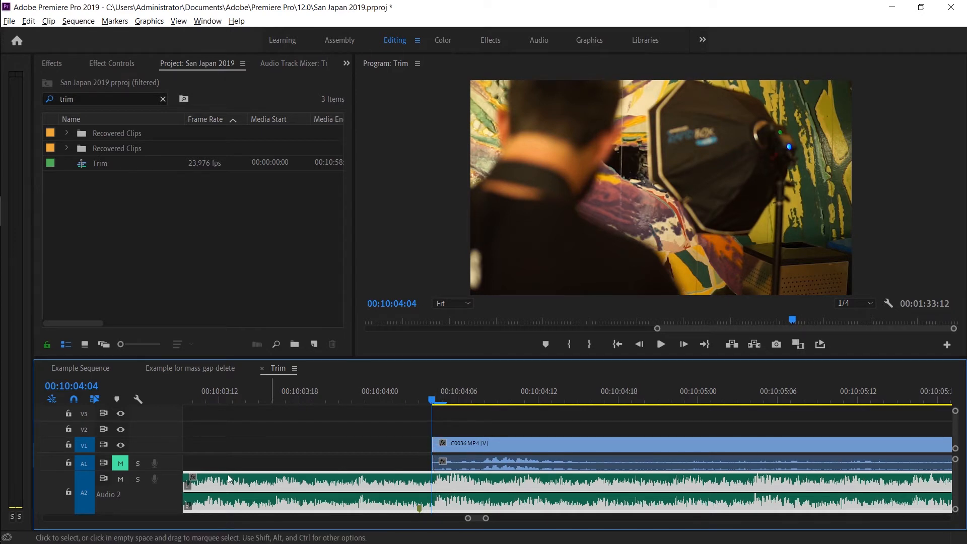
- Adjust the heights of tracks A1 and A2, and roll the cut between the two C0037.MP4 clips to the waveform peak at about 00:10:10:04
left_click_drag(171, 471, 170, 461)
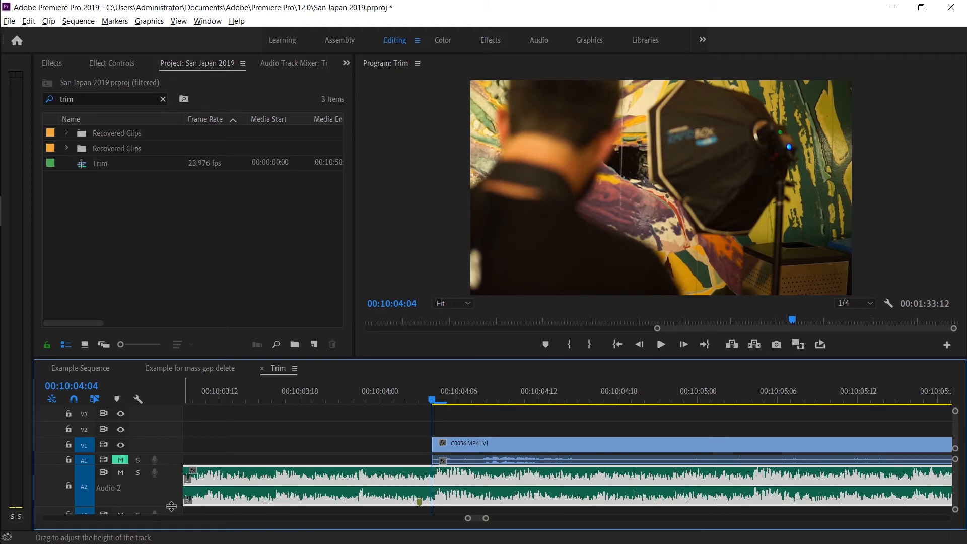
left_click_drag(172, 507, 172, 518)
scroll(484, 490, "down", 11)
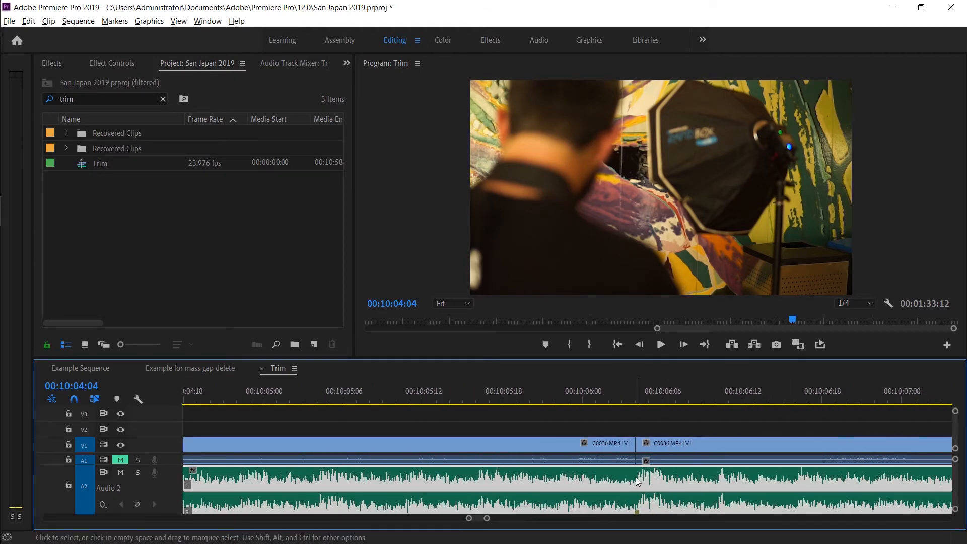
scroll(636, 476, "down", 10)
scroll(636, 477, "down", 2)
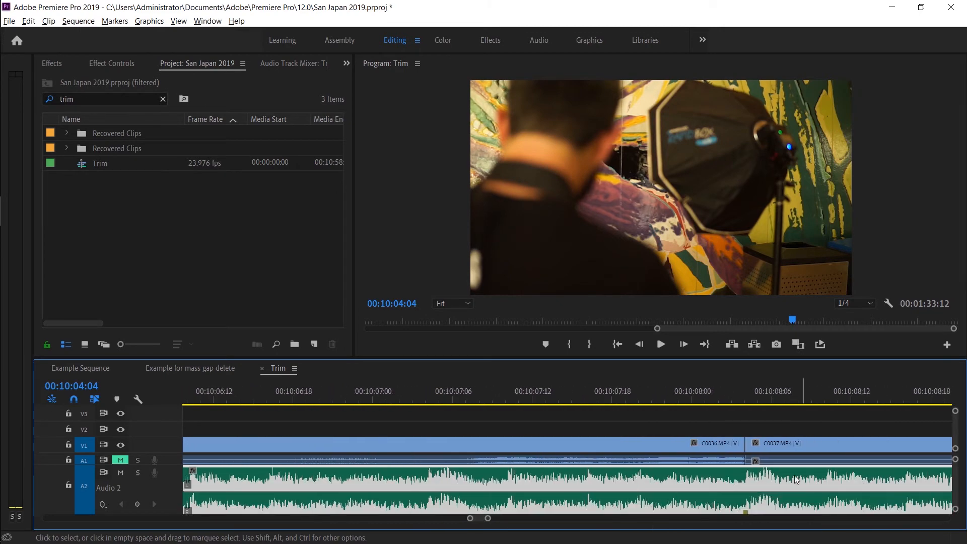
scroll(720, 475, "down", 14)
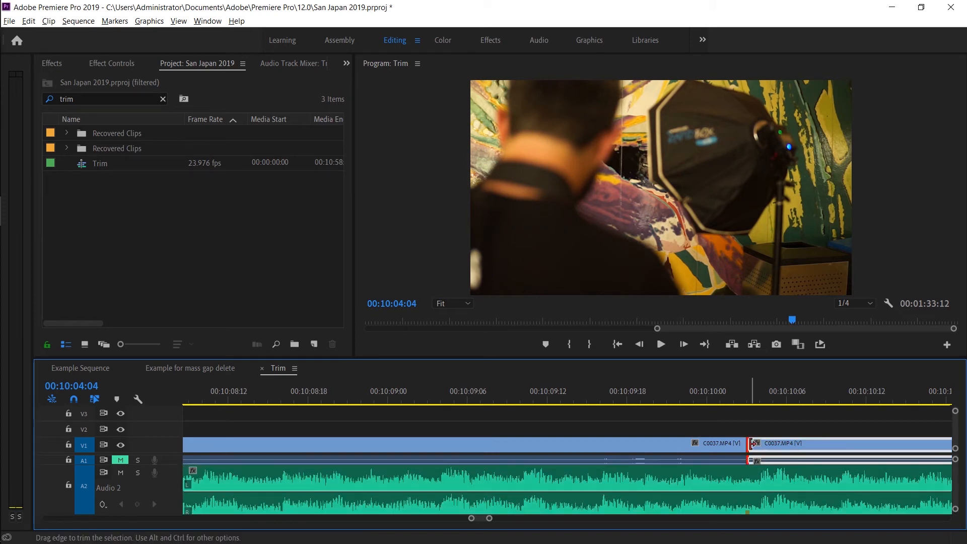
left_click_drag(751, 444, 761, 444)
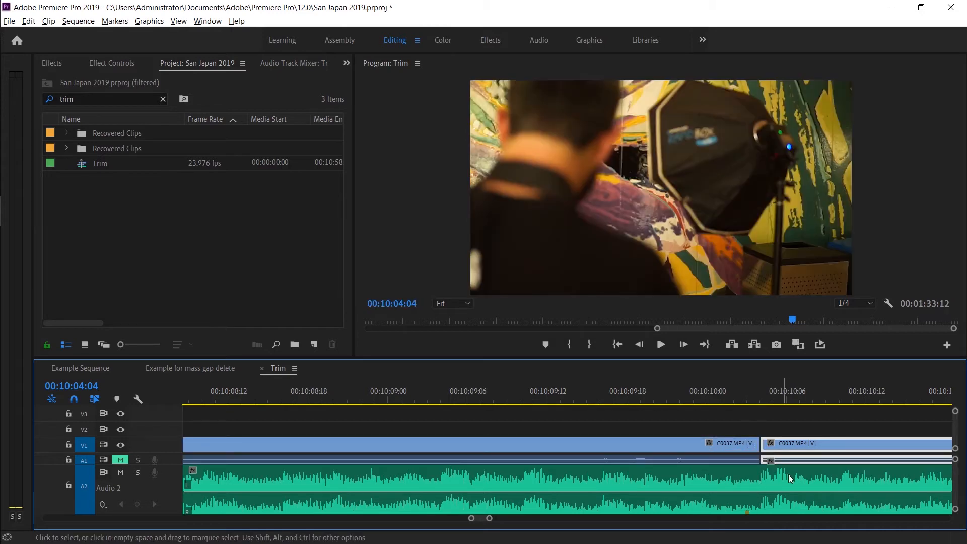
- Roll the cut between C0037.MP4 and C0038.MP4 to the beat marker at about 00:10:12:04
scroll(788, 475, "down", 3)
scroll(788, 475, "down", 5)
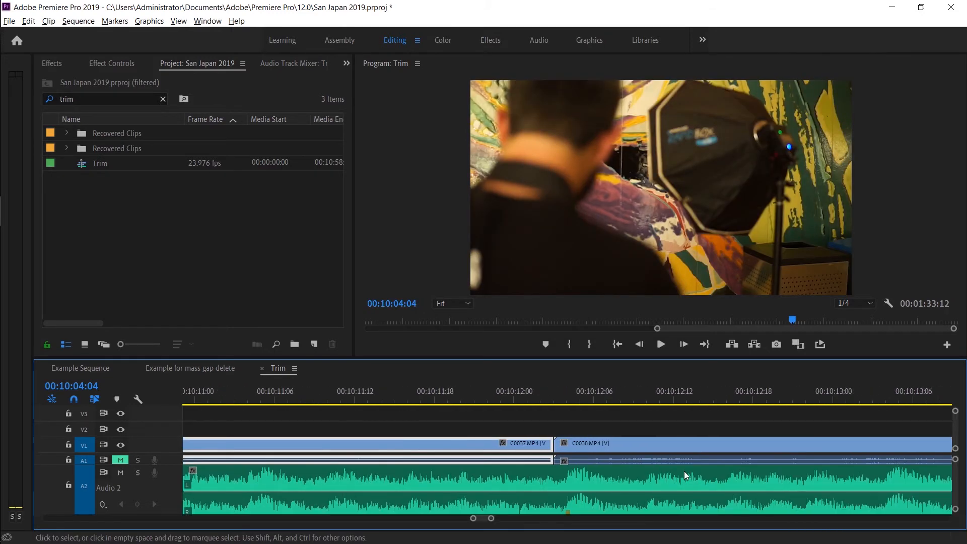
mouse_move(555, 444)
left_mouse_down()
mouse_move(567, 443)
mouse_move(503, 443)
mouse_move(558, 443)
left_mouse_up()
- Roll the C0039.MP4 and C0040.MP4 cut to the beat at about 00:10:16:04 and extend the end of C0040.MP4 to about 00:10:18:04
scroll(585, 461, "down", 5)
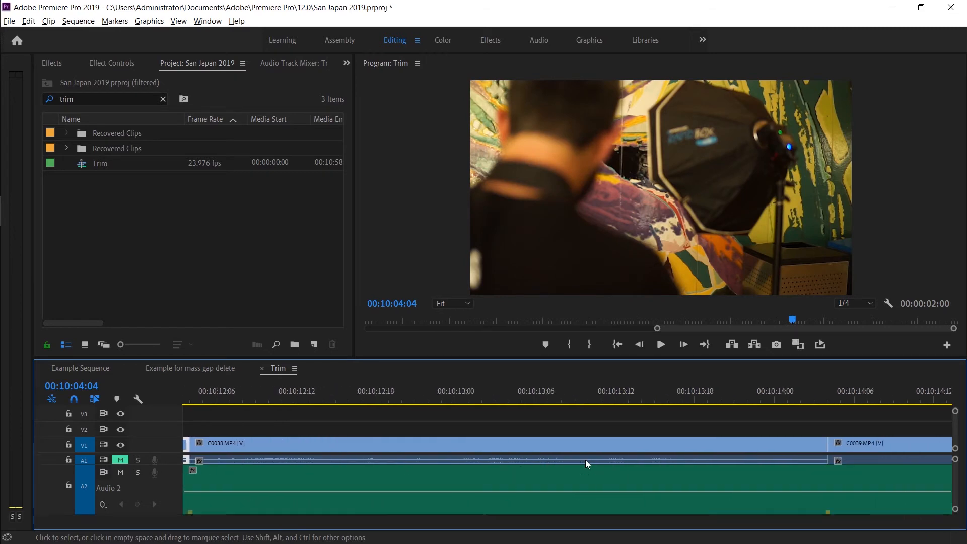
scroll(655, 483, "down", 5)
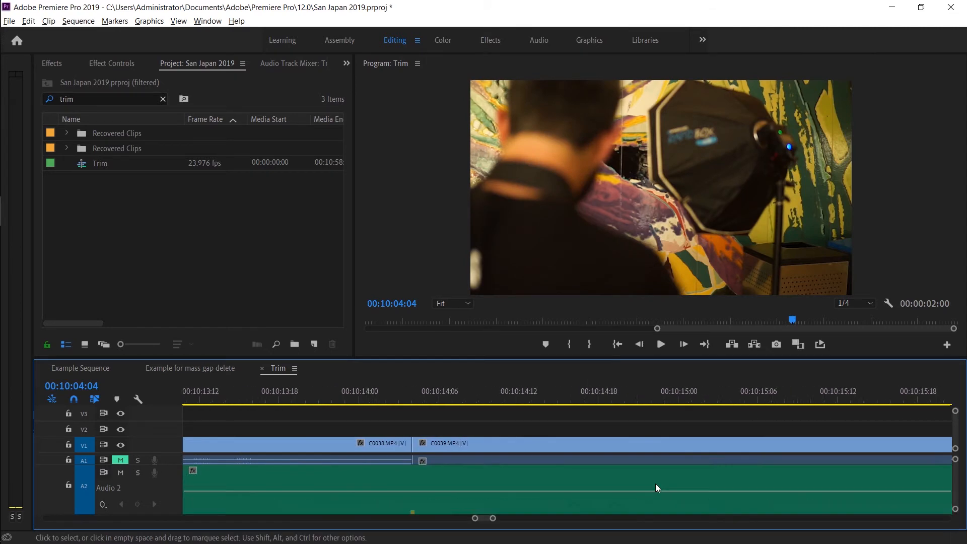
scroll(655, 483, "down", 4)
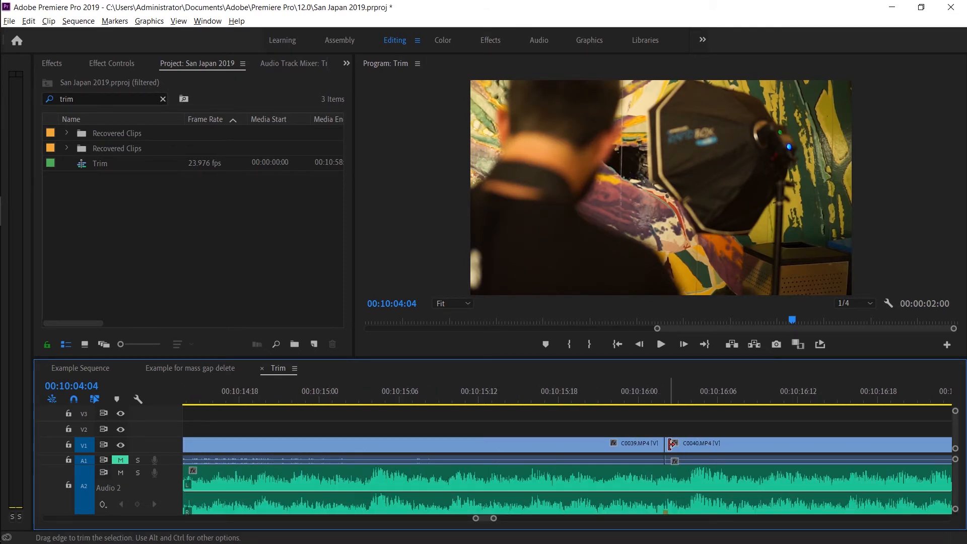
left_click_drag(673, 443, 695, 446)
scroll(712, 472, "down", 5)
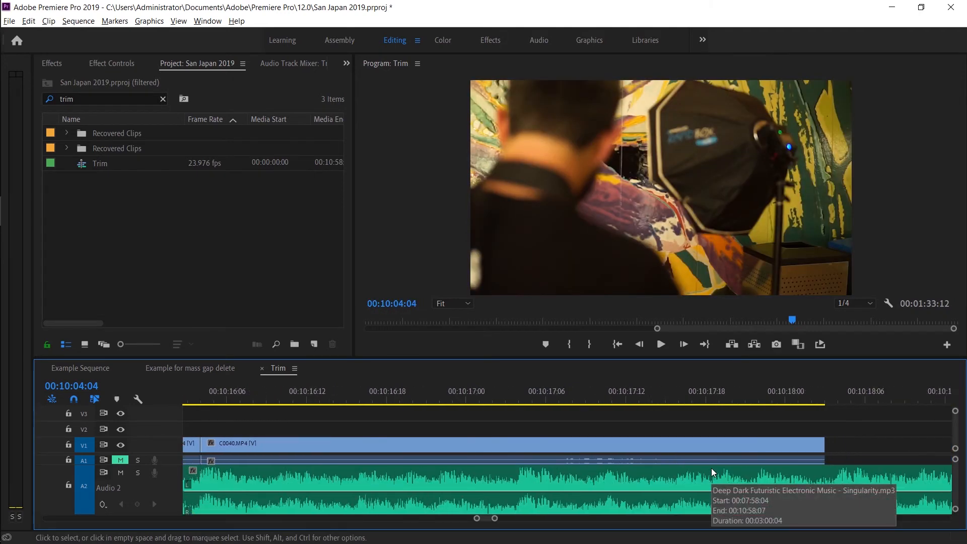
left_click_drag(824, 459, 838, 459)
key("minus")
key("minus")
key("minus")
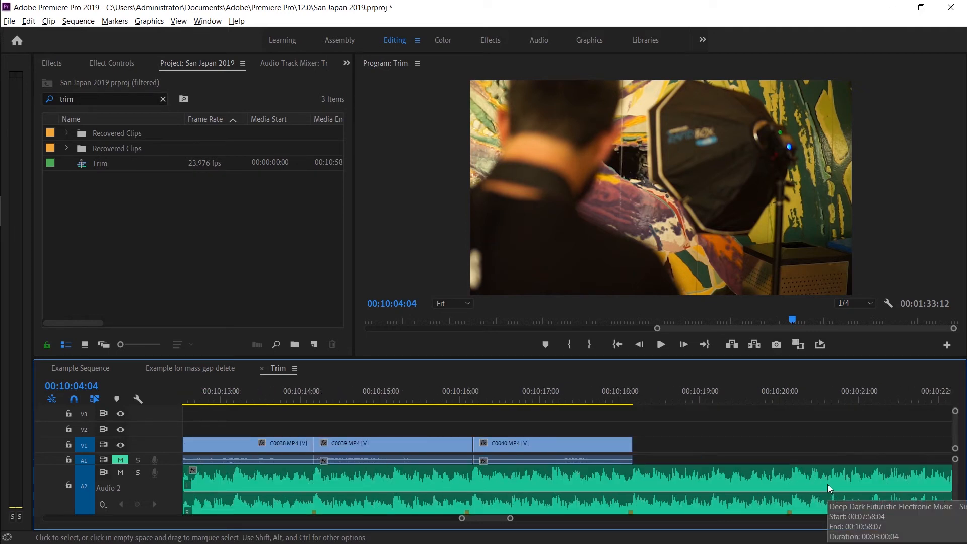
key("minus")
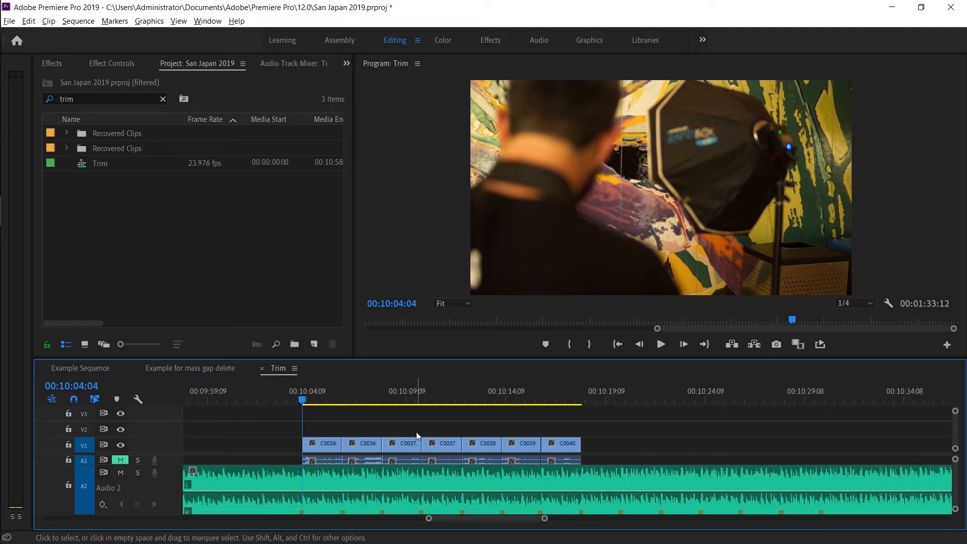
key("ctrl+alt+k")
left_click(430, 401)
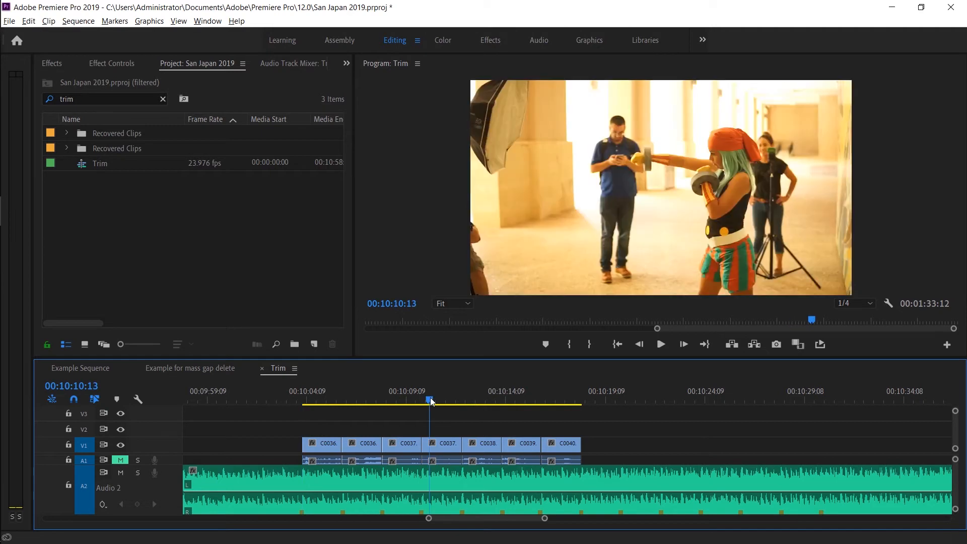
key("=")
scroll(439, 424, "down", 2)
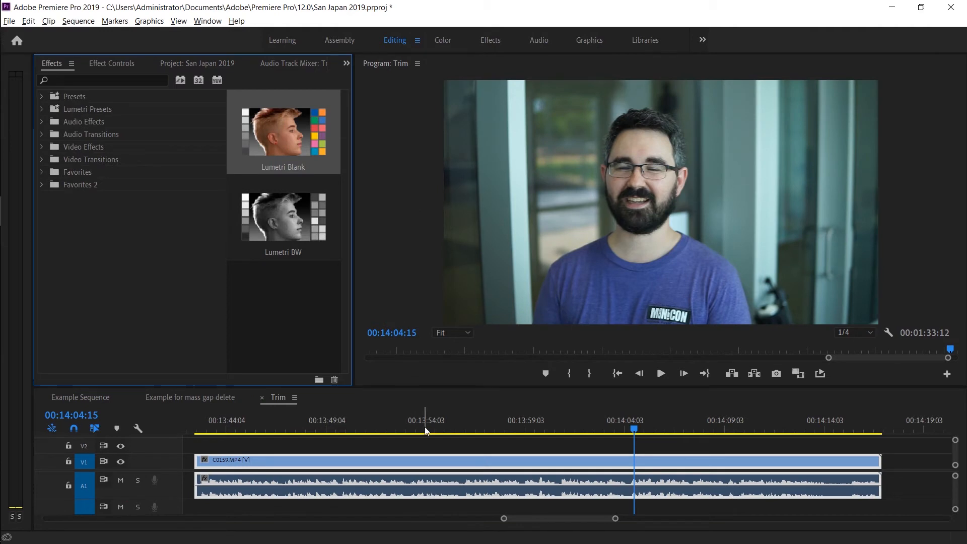
- Place the playhead at 00:13:42:23, near the start of the selected C0159.MP4 clip
left_click(384, 429)
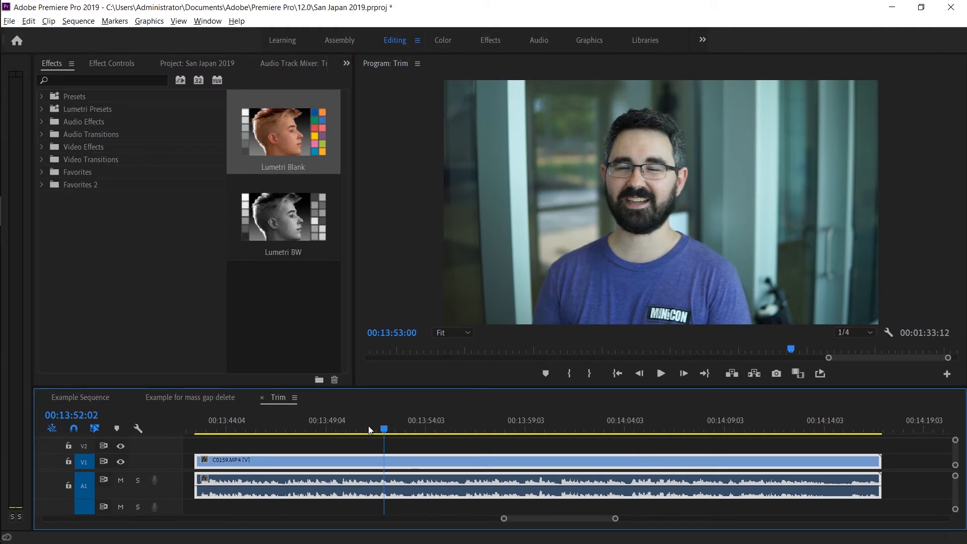
left_click(211, 429)
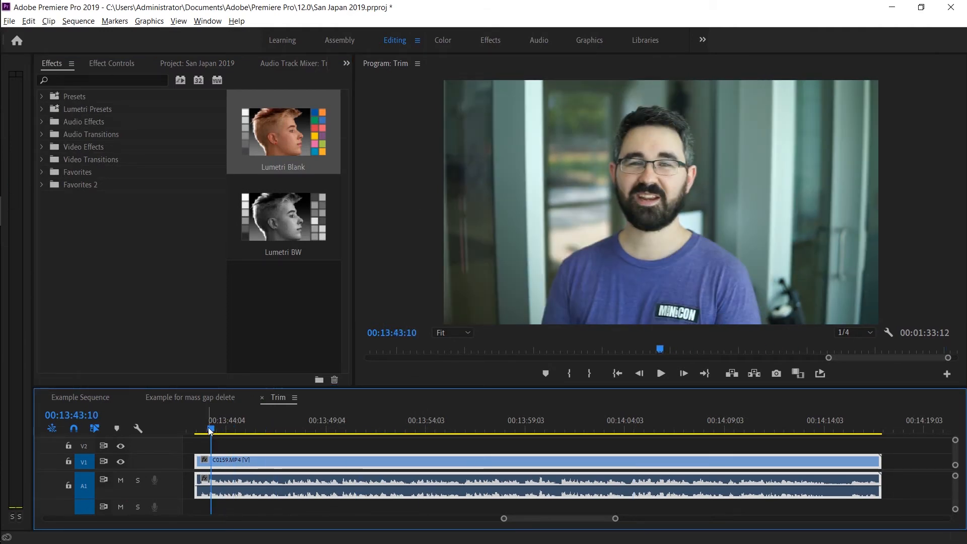
left_click(203, 429)
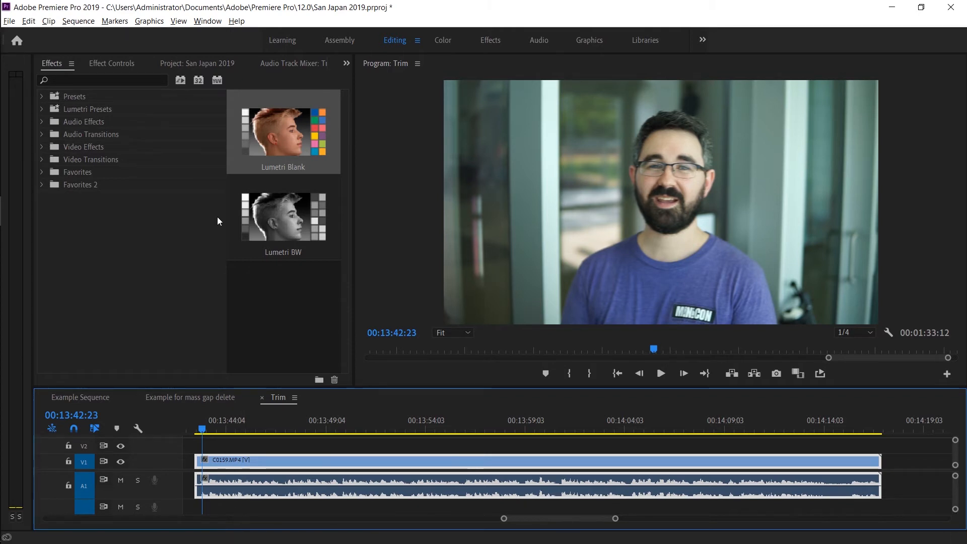
- Show the Audio Track Mixer for the Trim sequence and expand its effects and sends area
left_click(319, 65)
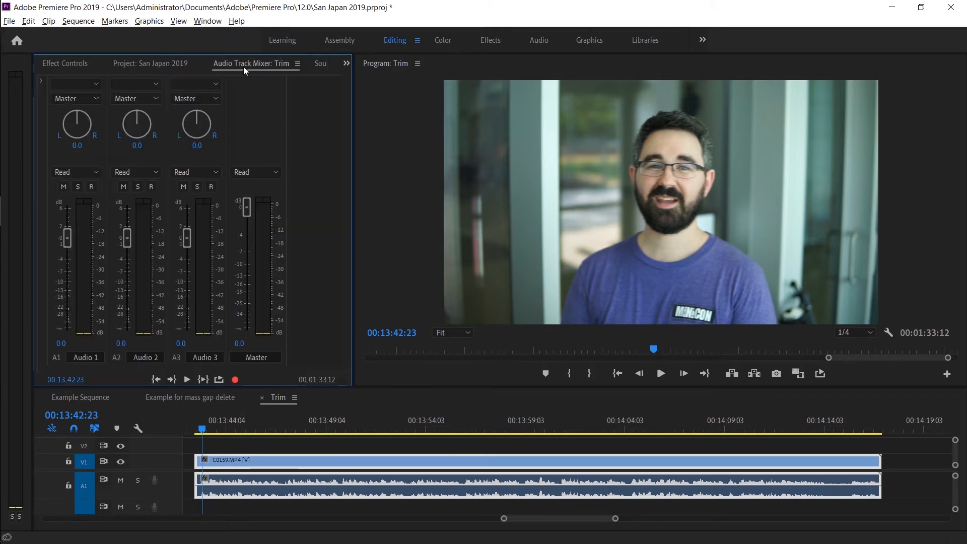
left_click(212, 22)
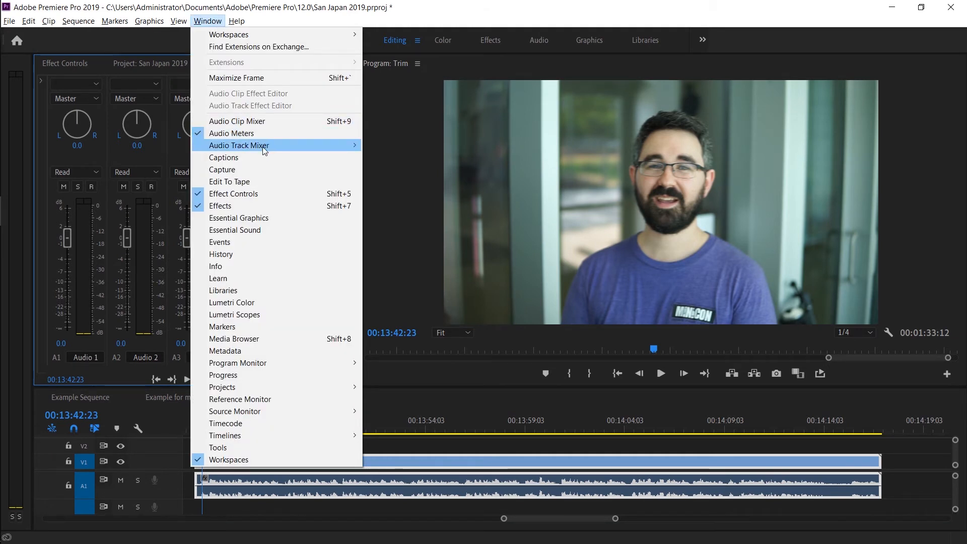
mouse_move(264, 150)
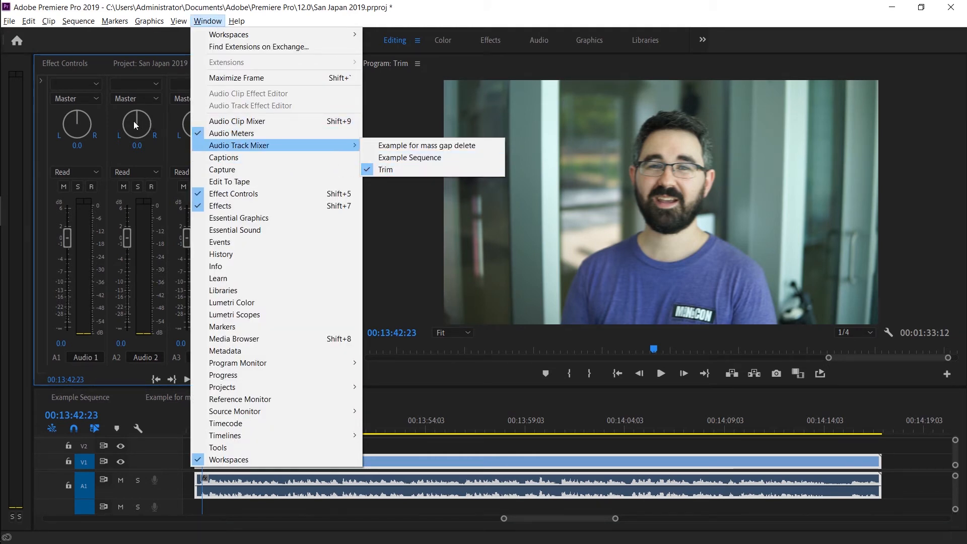
left_click(43, 96)
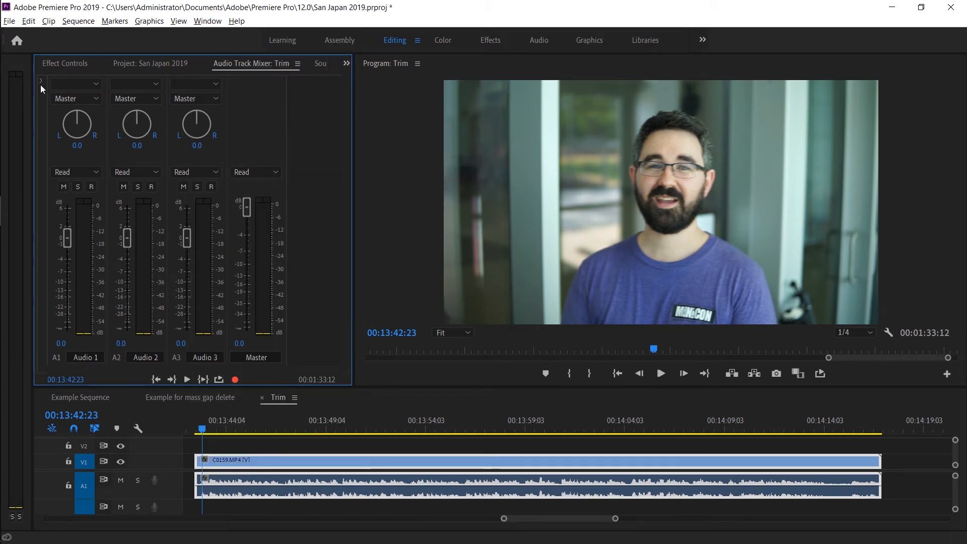
left_click(41, 83)
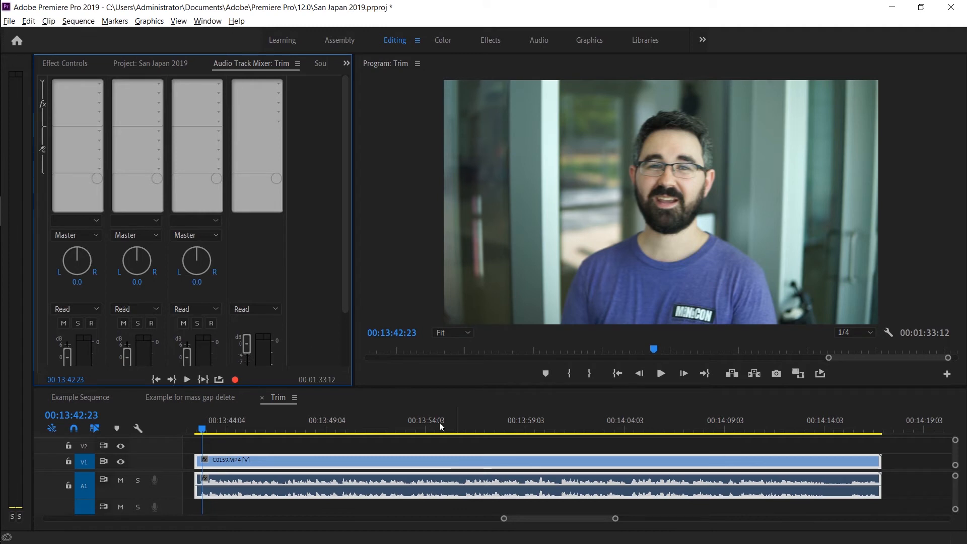
- Play a moment of the C0159.MP4 clip and add Dynamics Processing to the first effect slot of Audio 1
left_click_drag(346, 297, 348, 364)
key("space")
scroll(328, 428, "up", 5)
key("space")
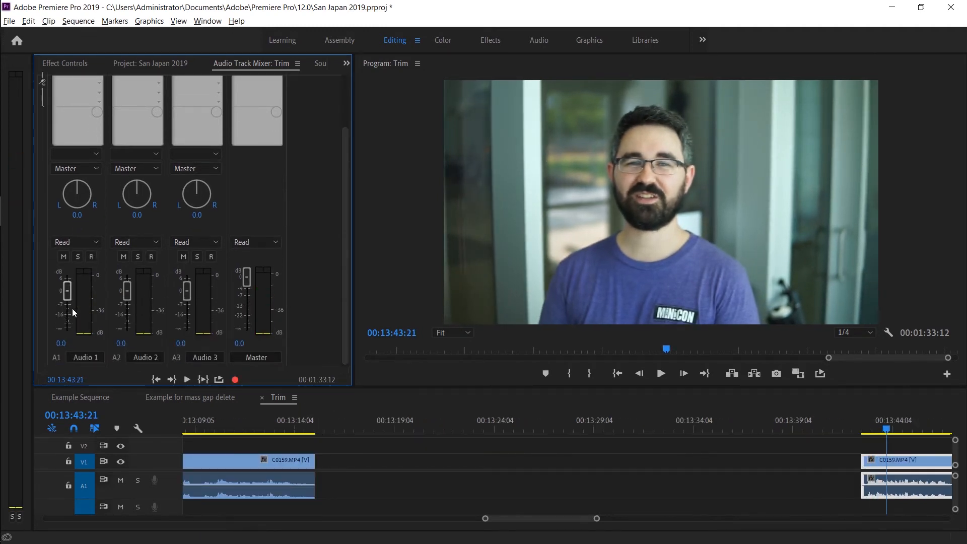
scroll(343, 131, "up", 3)
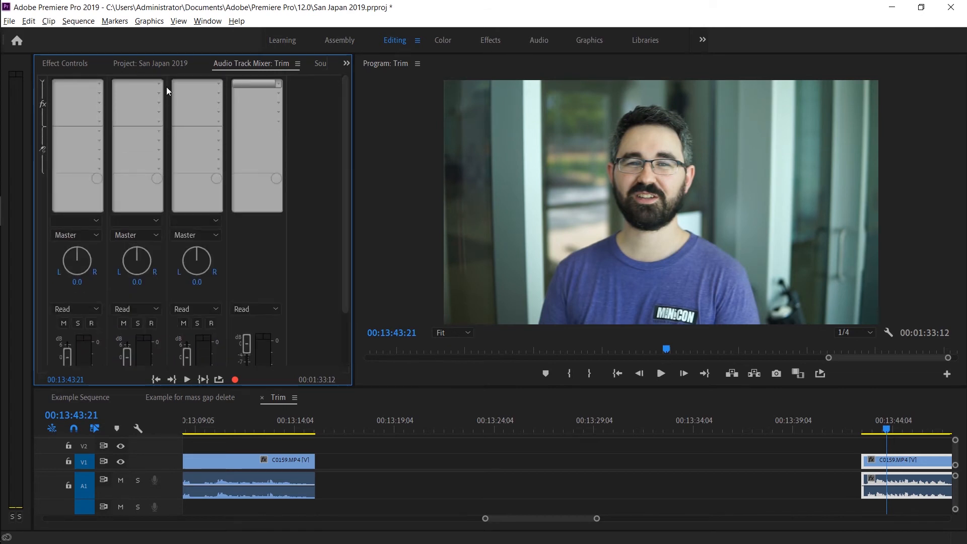
left_click(100, 84)
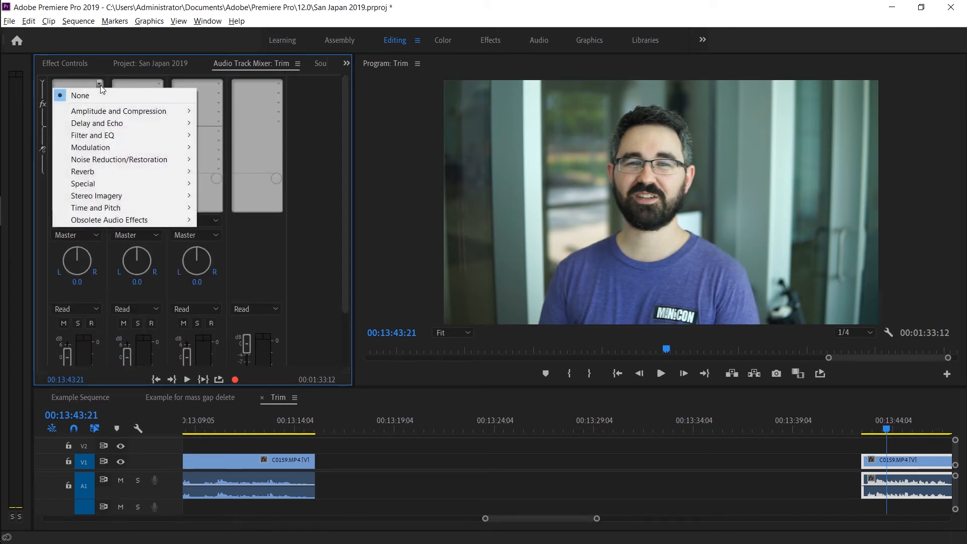
mouse_move(110, 111)
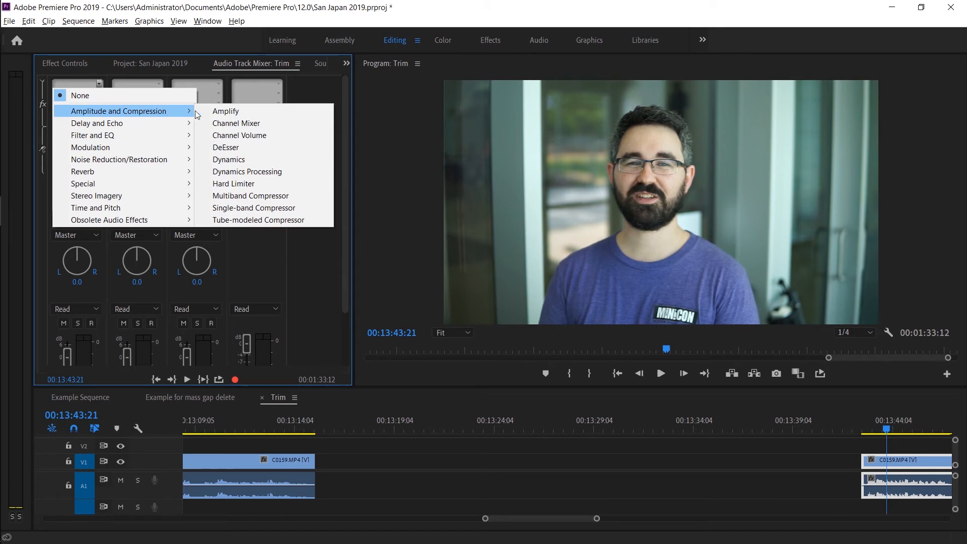
left_click(262, 172)
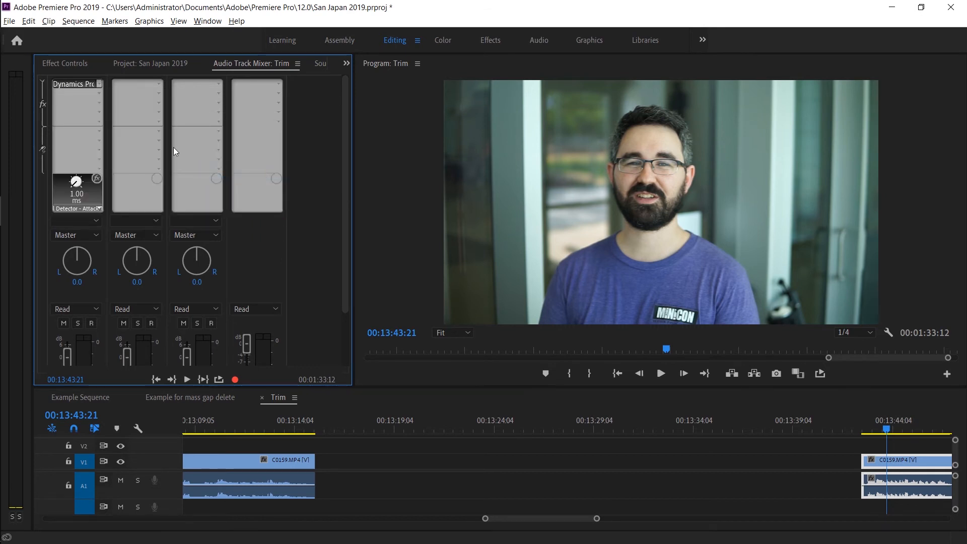
- Open the Dynamics Processing editor for Audio 1 and raise the curve with points at input levels of about -19 dB and -39 dB
double_click(65, 83)
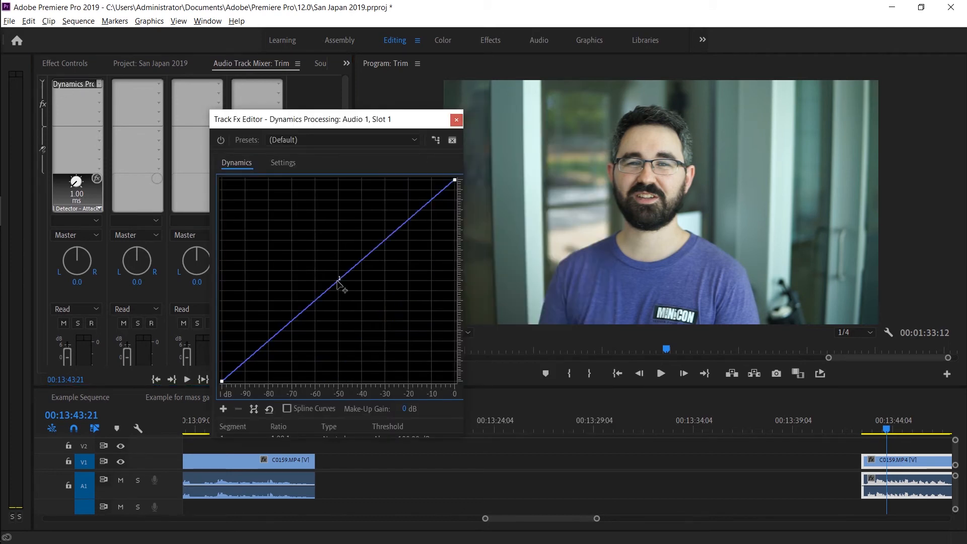
left_click(337, 281)
left_click_drag(337, 281, 337, 192)
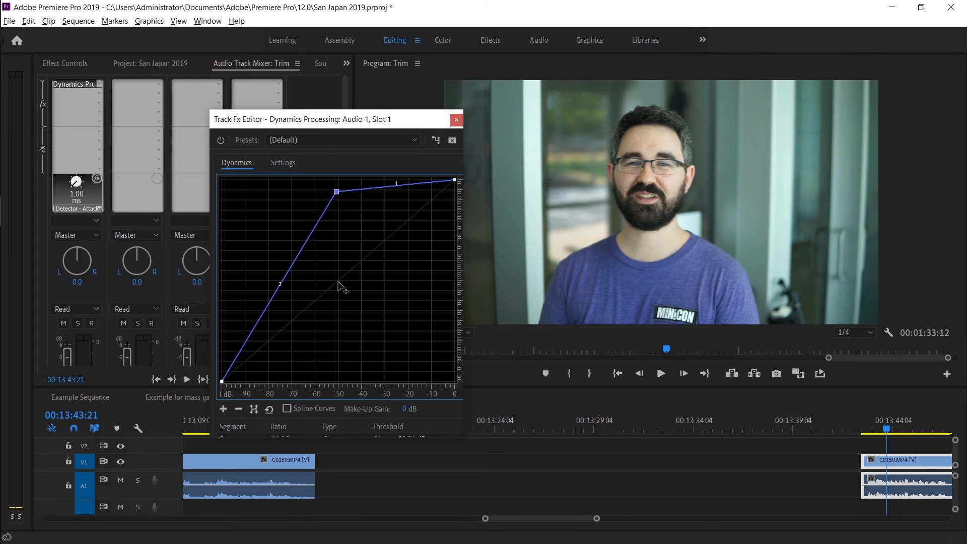
mouse_move(336, 193)
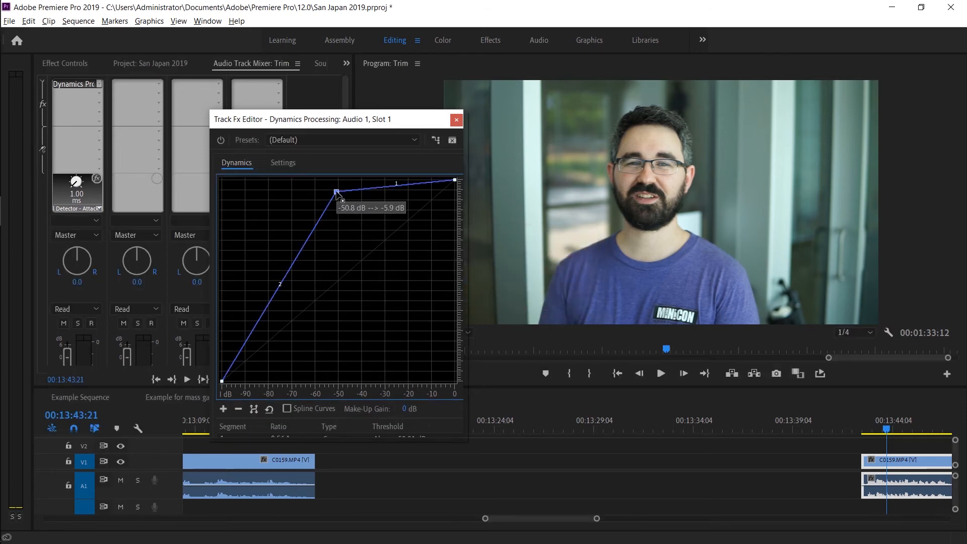
left_click_drag(338, 192, 410, 188)
left_click_drag(370, 219, 366, 214)
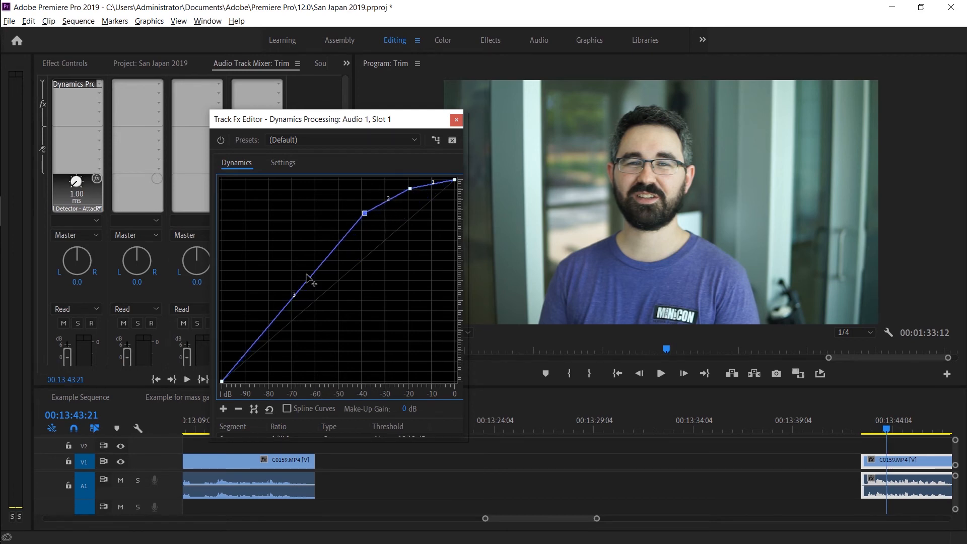
- Add a lower curve point at about -71 dB input, return to the C0159.MP4 clip, and close the Dynamics Processing editor
left_click(292, 304)
mouse_move(292, 306)
left_mouse_down()
mouse_move(275, 342)
mouse_move(290, 317)
left_mouse_up()
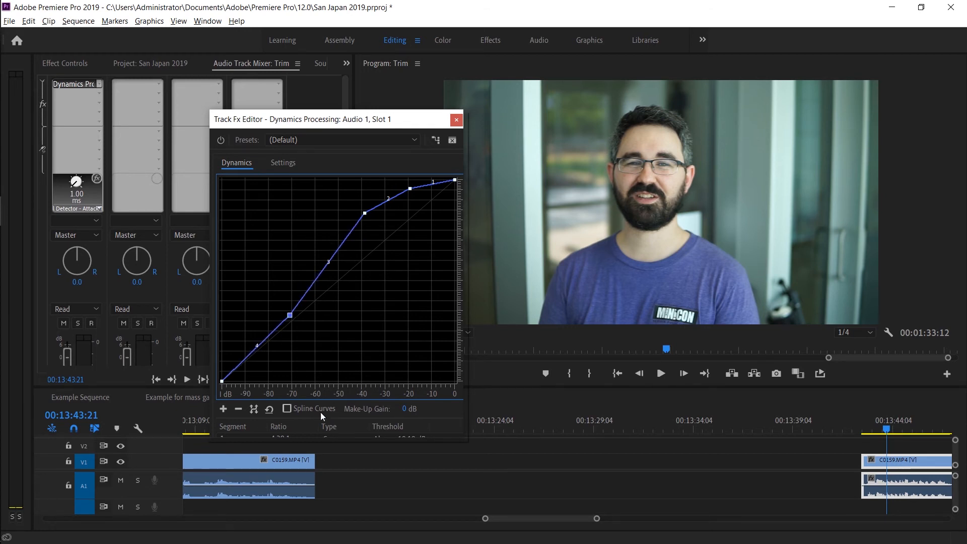
scroll(260, 459, "up", 3)
scroll(277, 456, "up", 5)
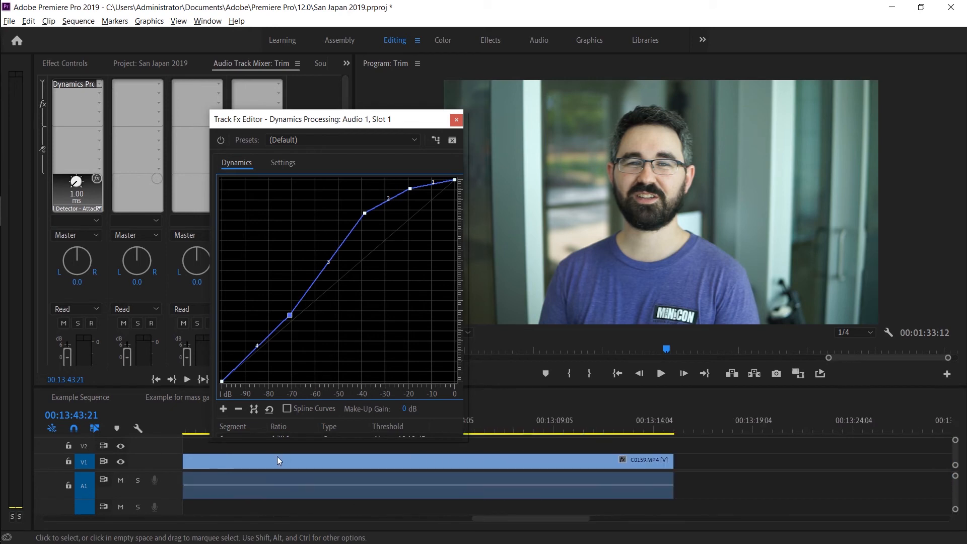
scroll(488, 456, "down", 5)
scroll(505, 460, "down", 10)
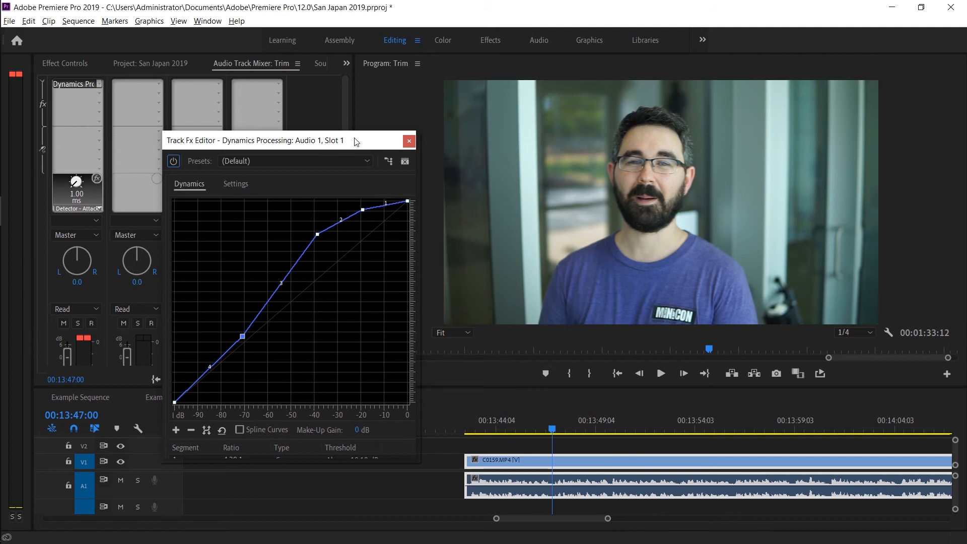
left_click(408, 141)
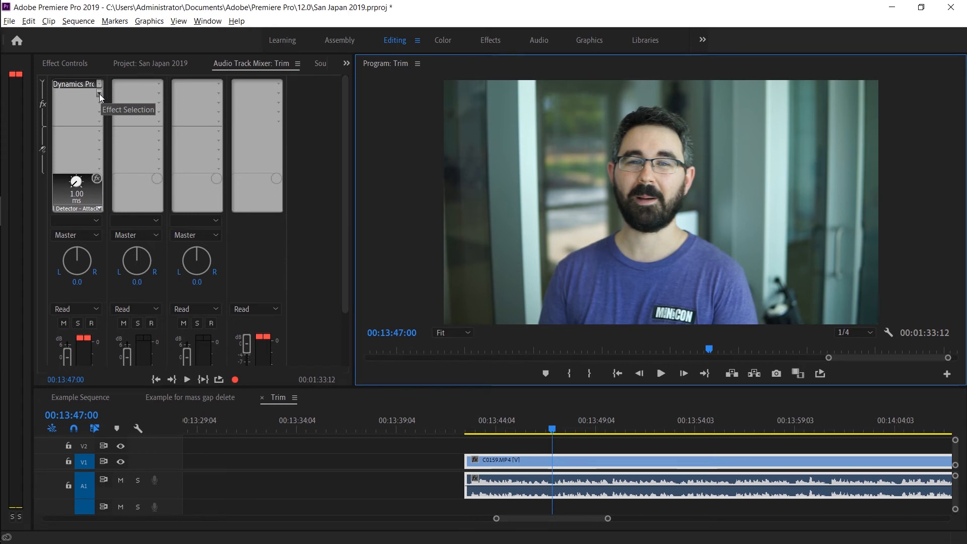
- Add the DeNoise effect to the second effect slot of Audio 1
left_click(99, 94)
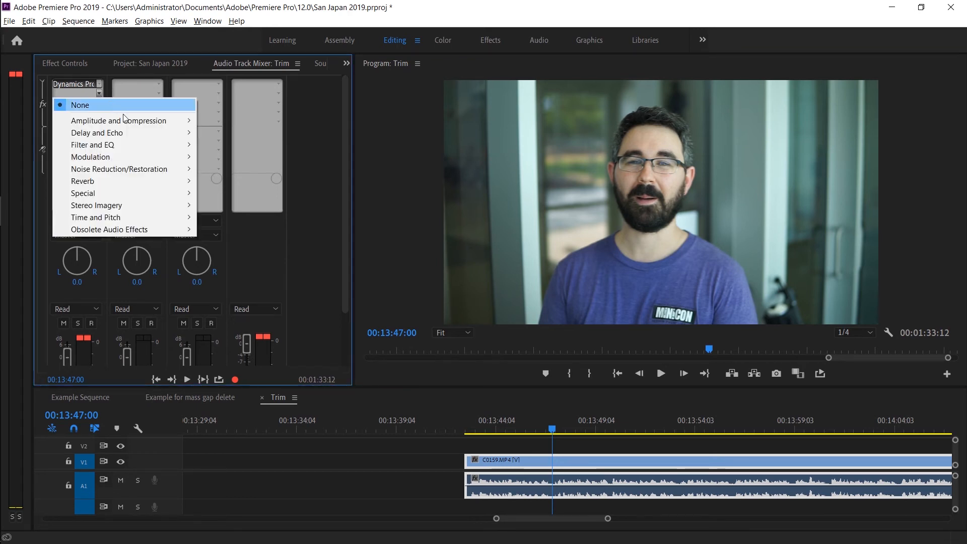
mouse_move(156, 170)
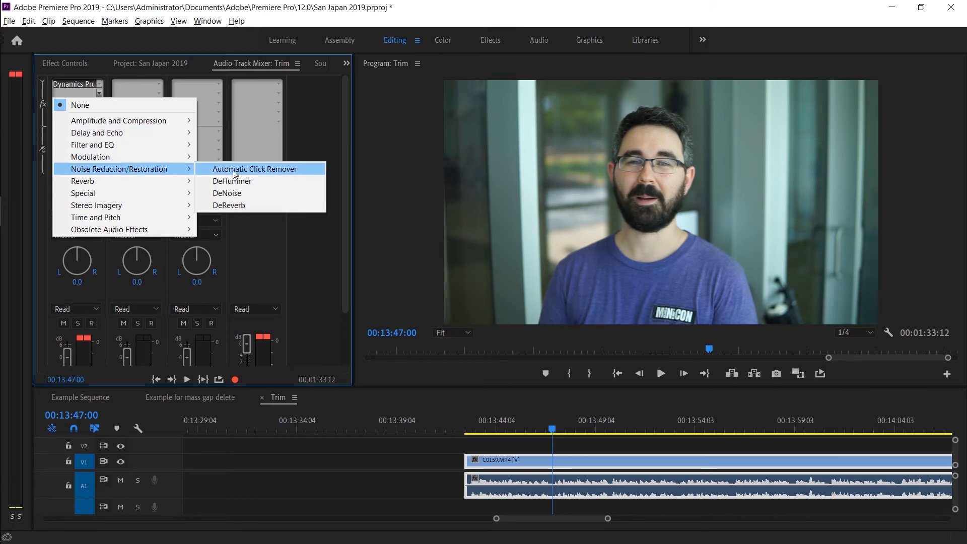
left_click(256, 193)
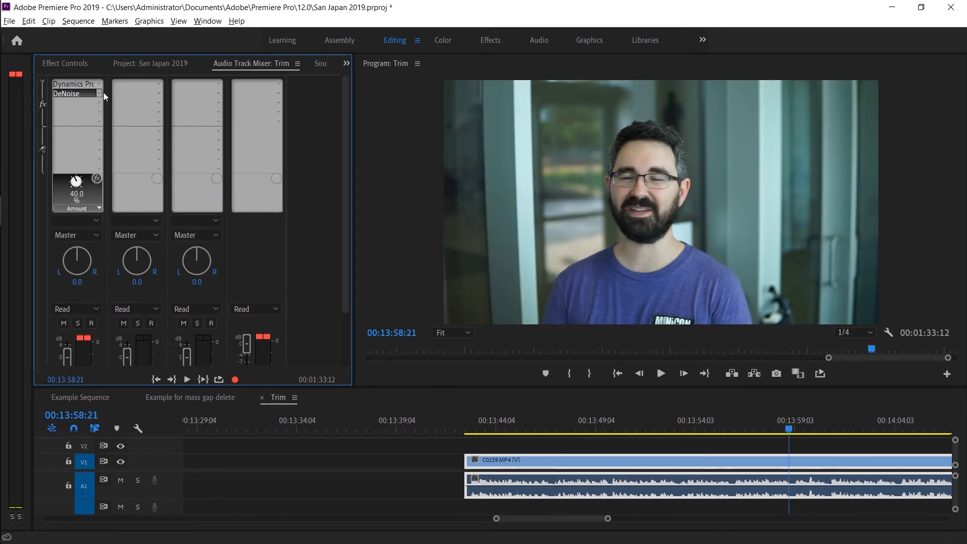
- Set the second effect slot of Audio 1 to DeReverb and close its effect editor
left_click(100, 93)
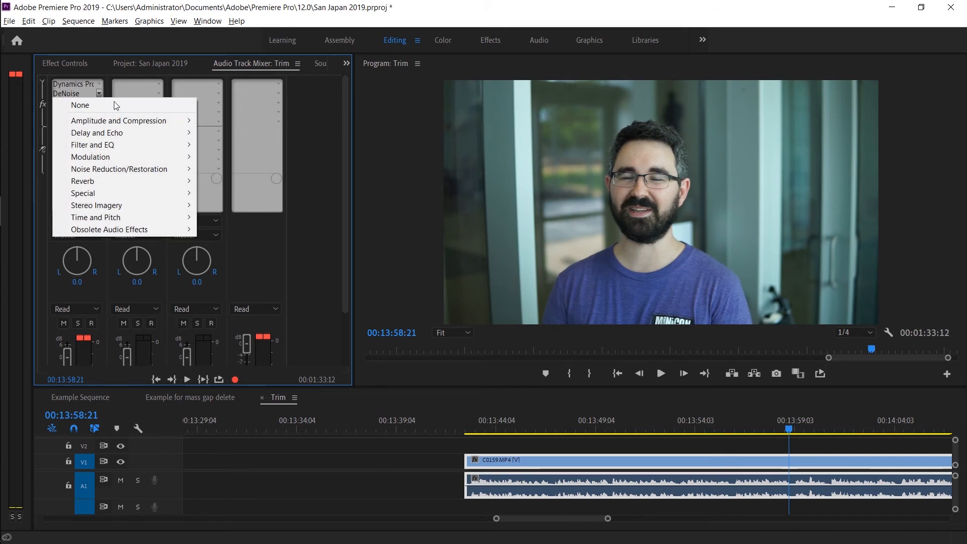
mouse_move(180, 174)
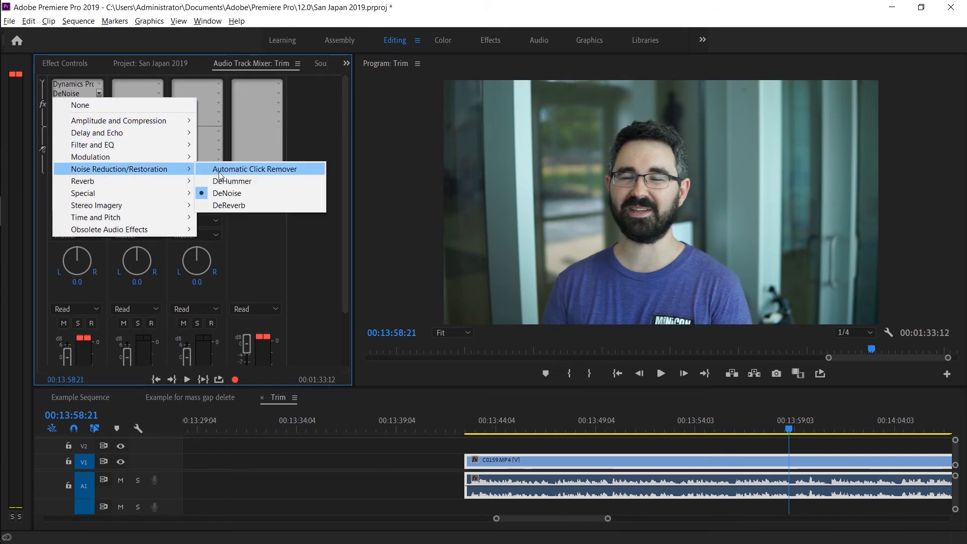
left_click(237, 204)
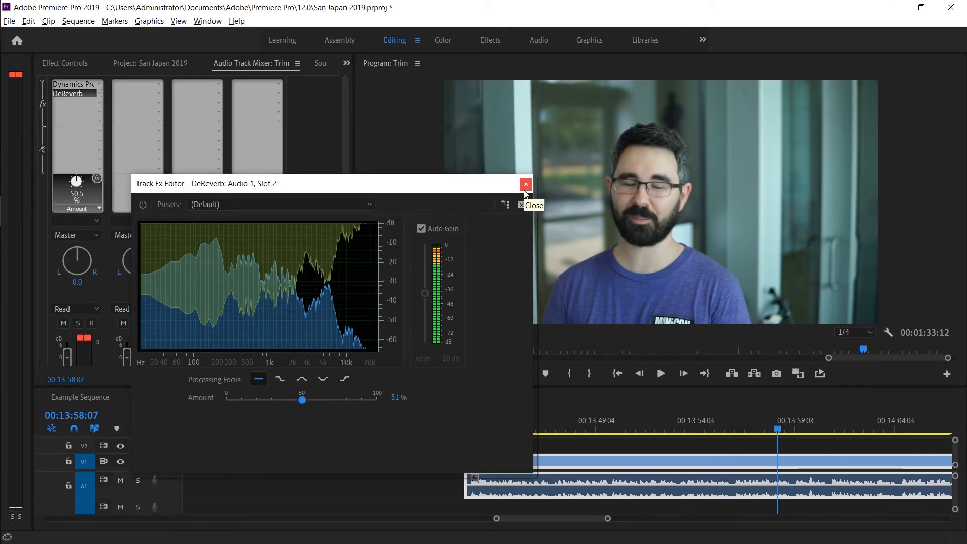
left_click(525, 186)
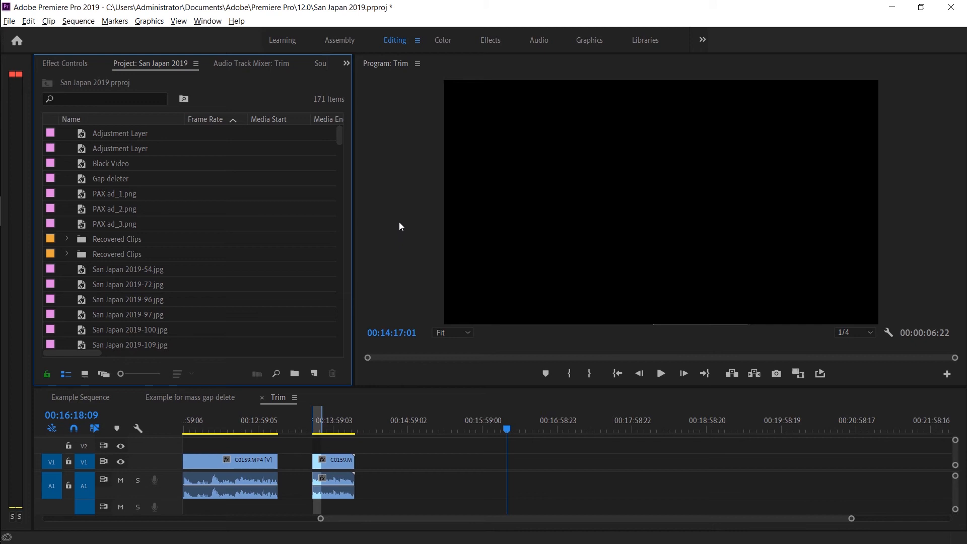
- Switch to File Explorer, check the video details of Sunday 7-7-2019-366.MOV, and add it to the Trim timeline well after the last C0159.MP4 clip
key("alt+Tab")
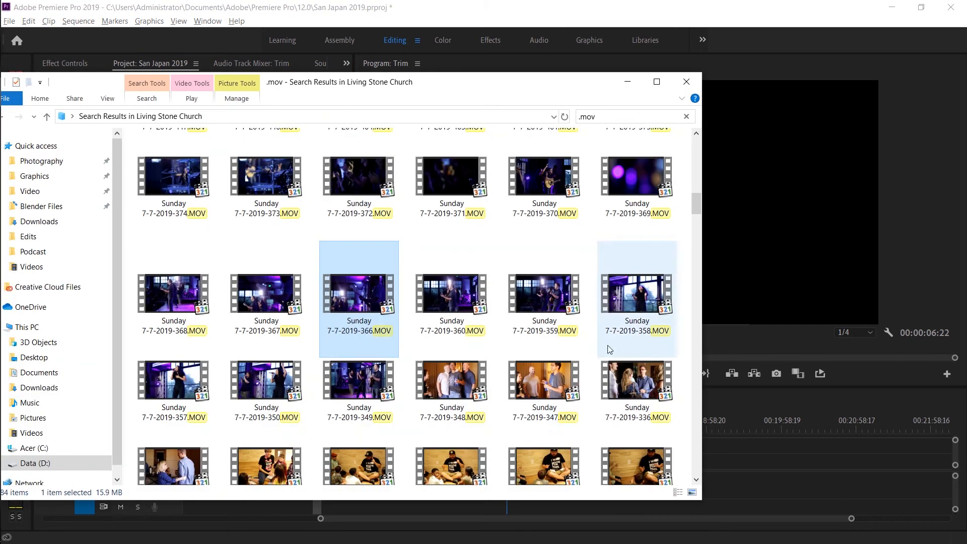
right_click(346, 300)
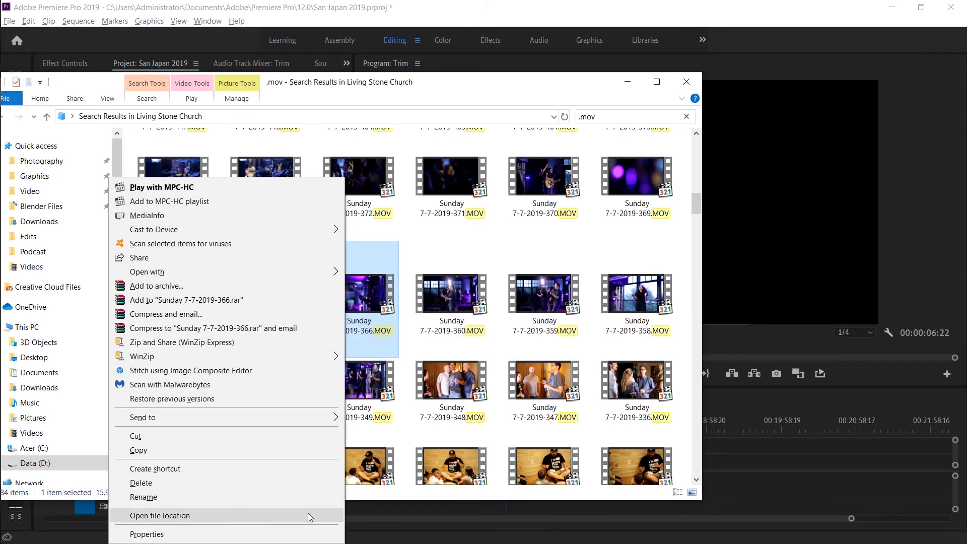
left_click(295, 534)
left_click(433, 253)
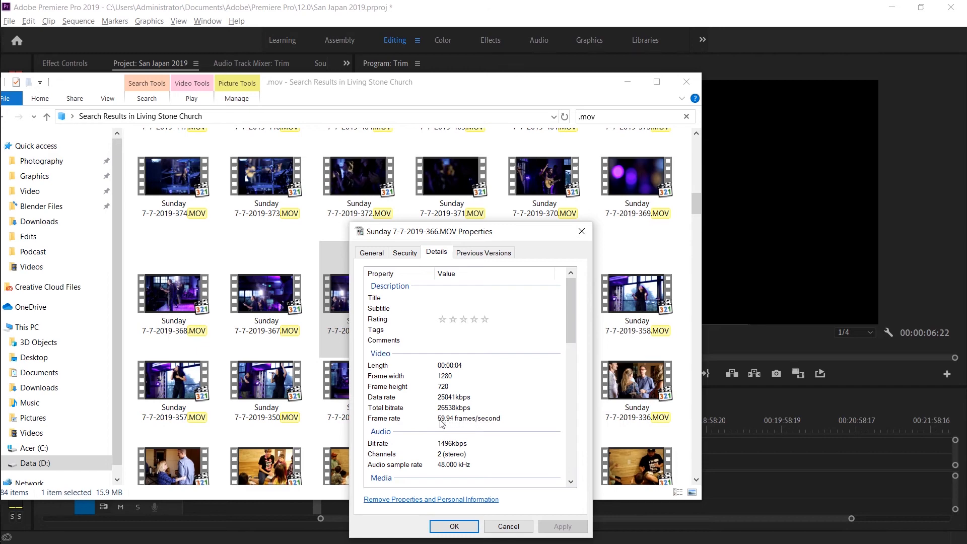
left_click(455, 525)
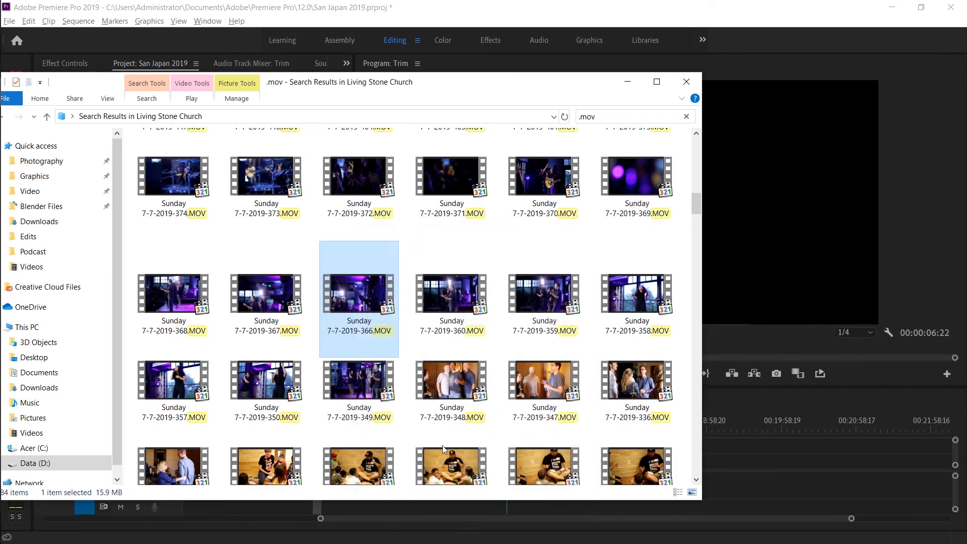
left_click_drag(367, 297, 752, 445)
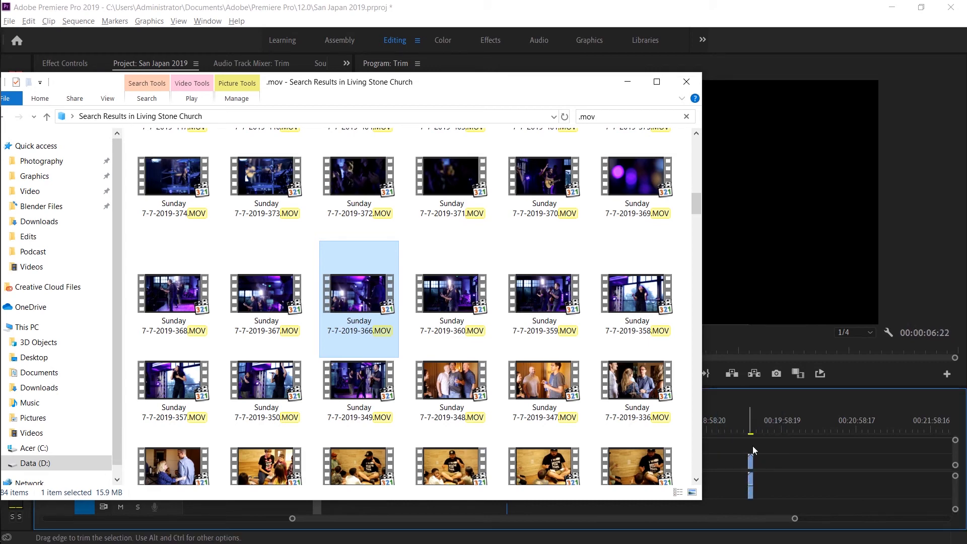
- Switch back to Premiere Pro, move the playhead onto the newly added Sunday 7-7-2019-366.MOV clip, and select it in the Trim timeline
left_click(757, 442)
left_click(751, 428)
key("=")
key("=")
key("=")
key("=")
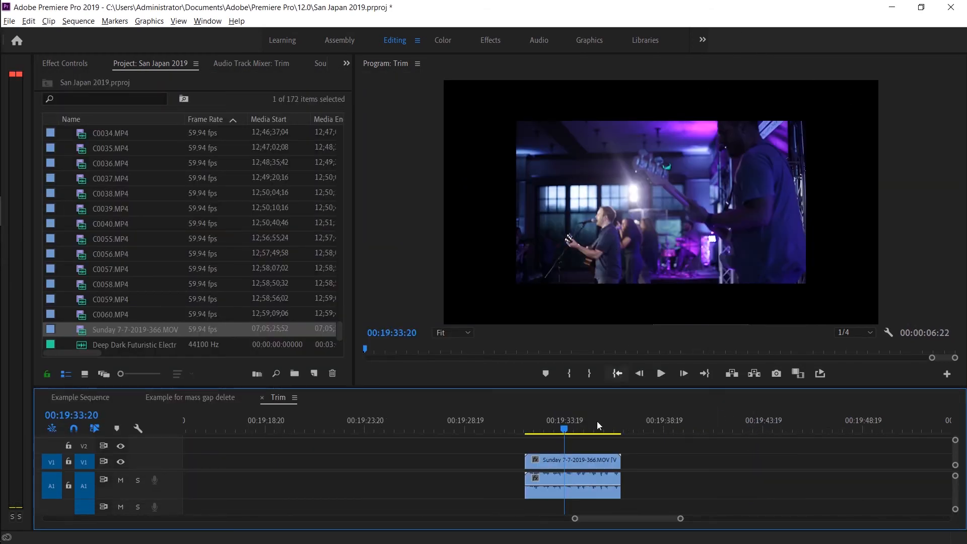
left_click(578, 463)
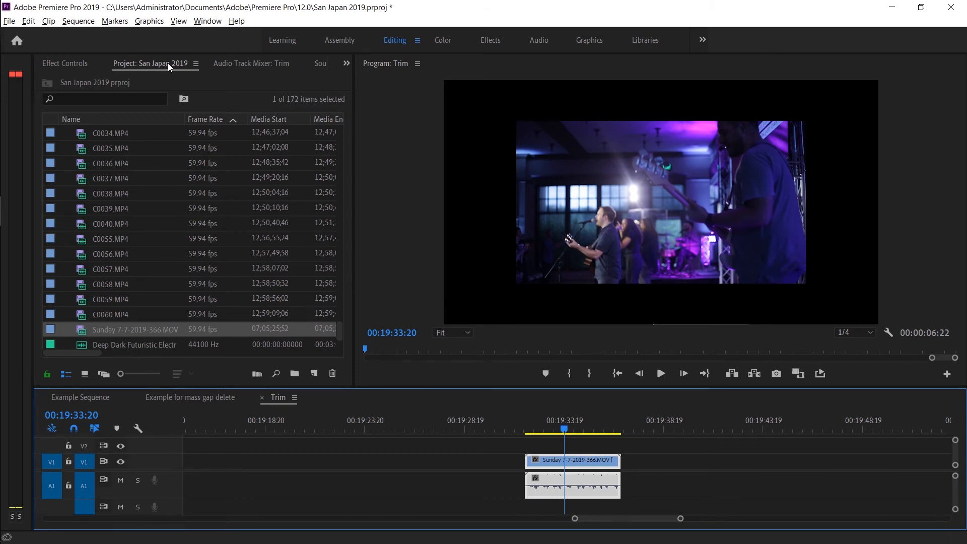
- Filter the project items by "sunday" to find the Sunday 7-7-2019-366.MOV source clip
left_click(86, 330)
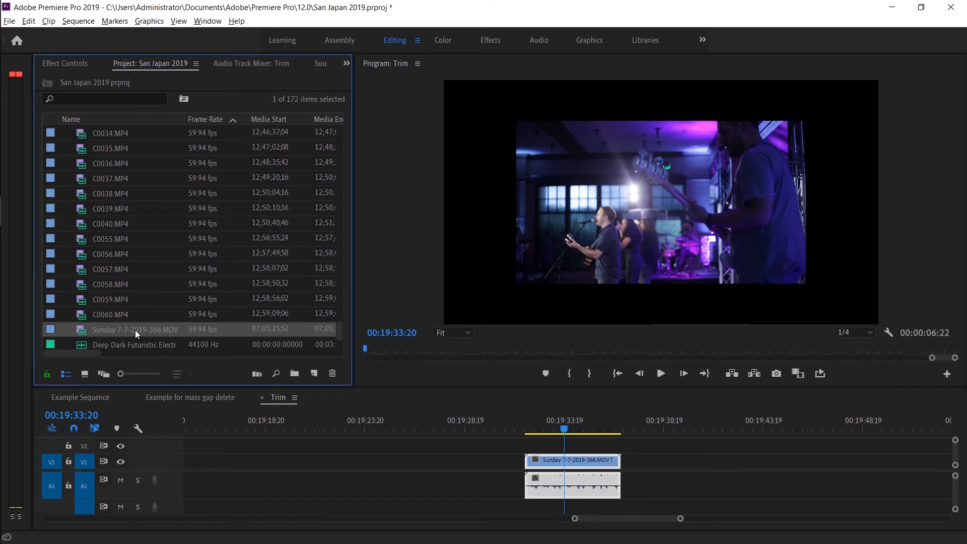
left_click(104, 100)
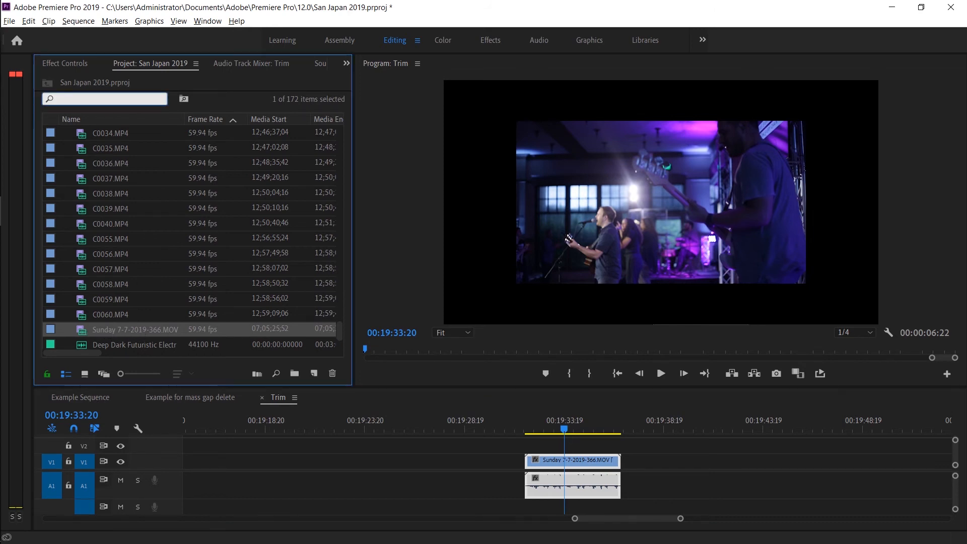
type("sunday")
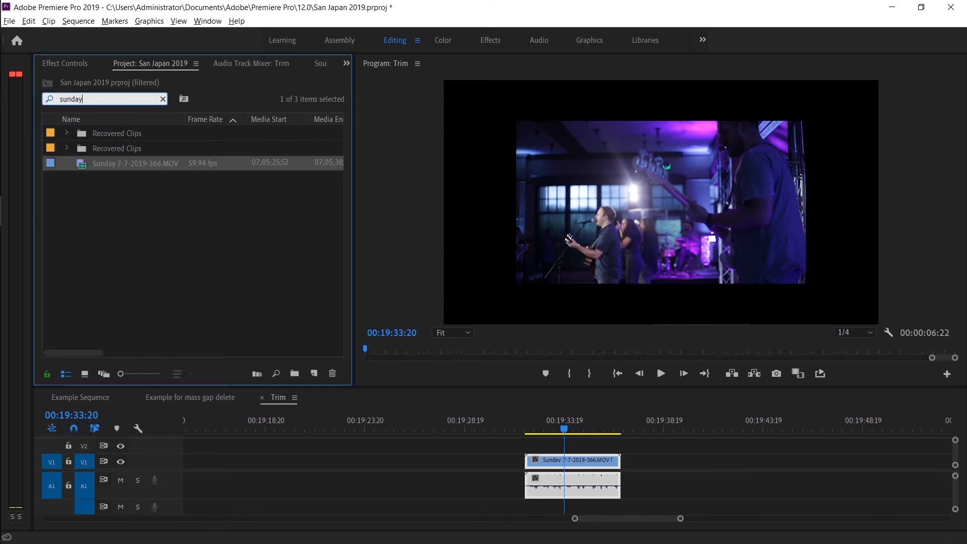
left_click(92, 171)
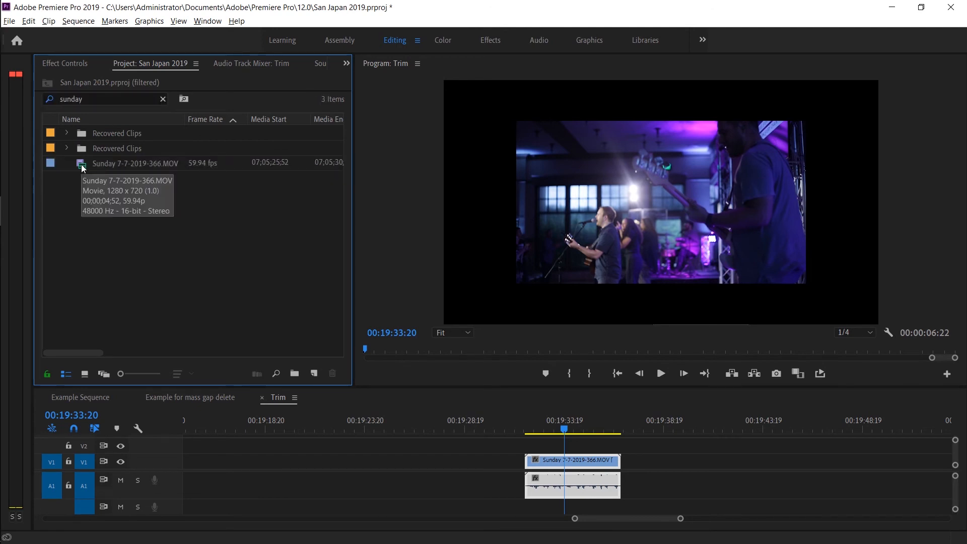
- Interpret the Sunday 7-7-2019-366.MOV footage at an assumed frame rate of 30 fps
right_click(83, 167)
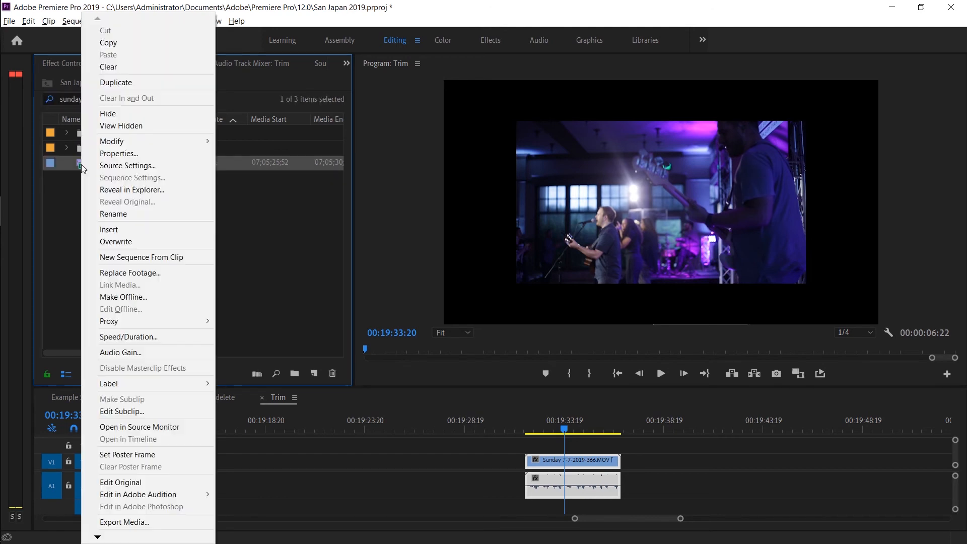
mouse_move(192, 150)
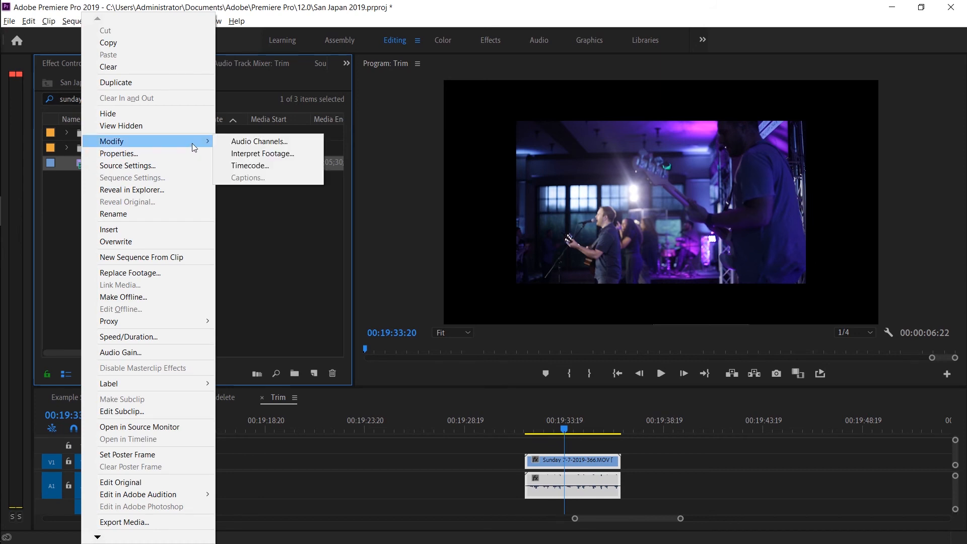
left_click(258, 154)
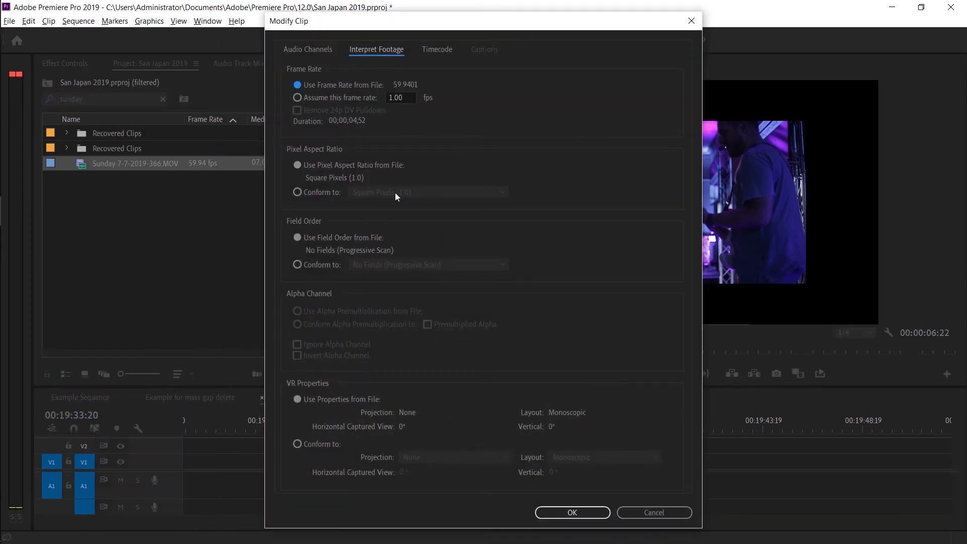
left_click_drag(397, 23, 541, 38)
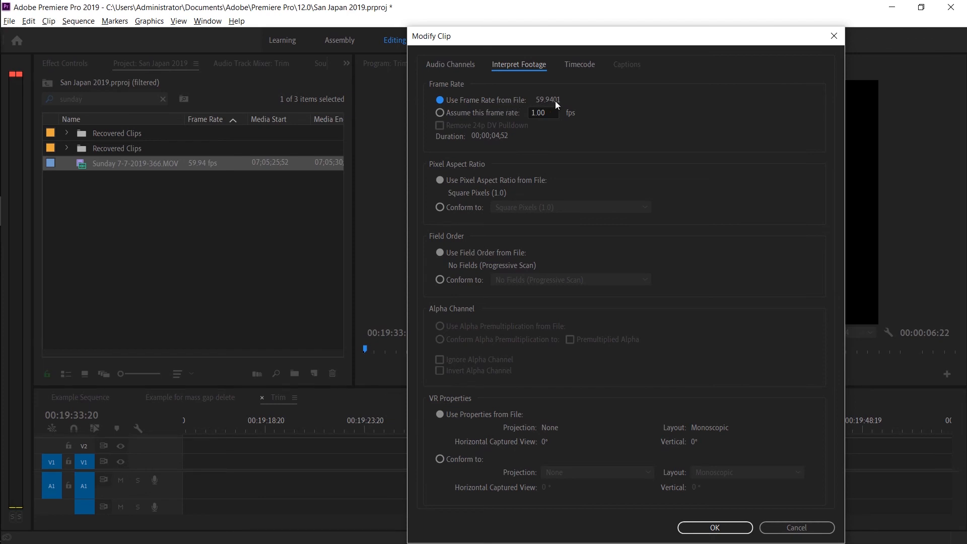
left_click(440, 113)
type("30")
key("Return")
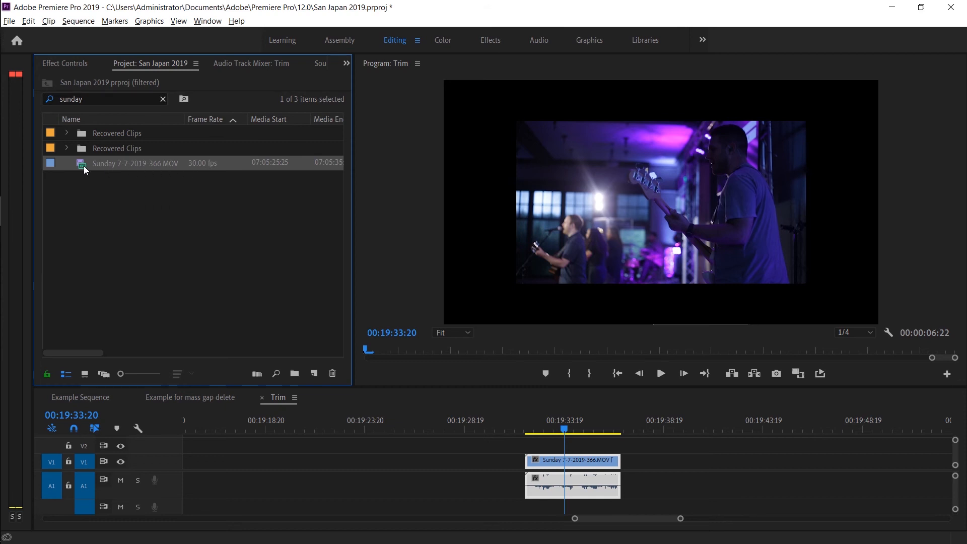
- Place the reinterpreted Sunday 7-7-2019-366.MOV after its earlier copy on the Trim timeline and delete that earlier copy
left_click_drag(86, 161, 669, 471)
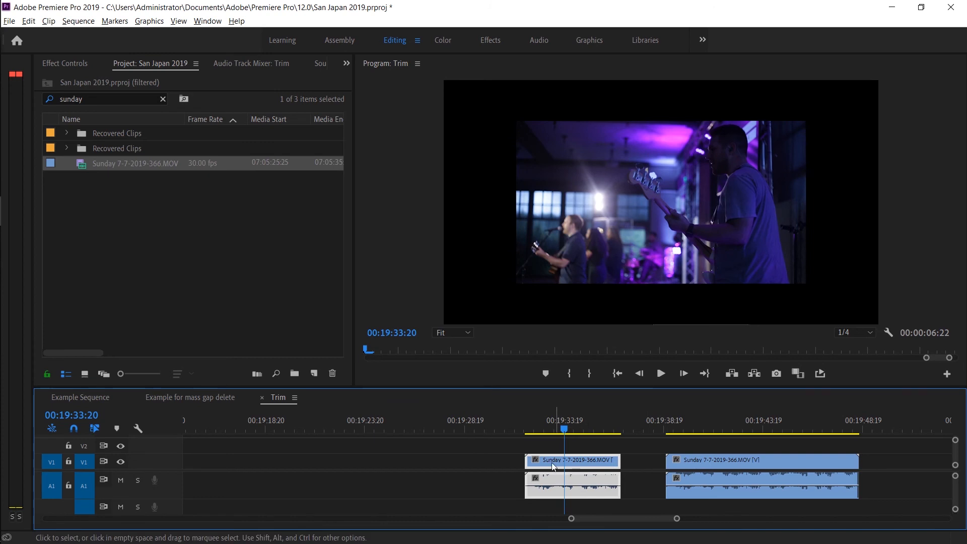
key("shift+Right")
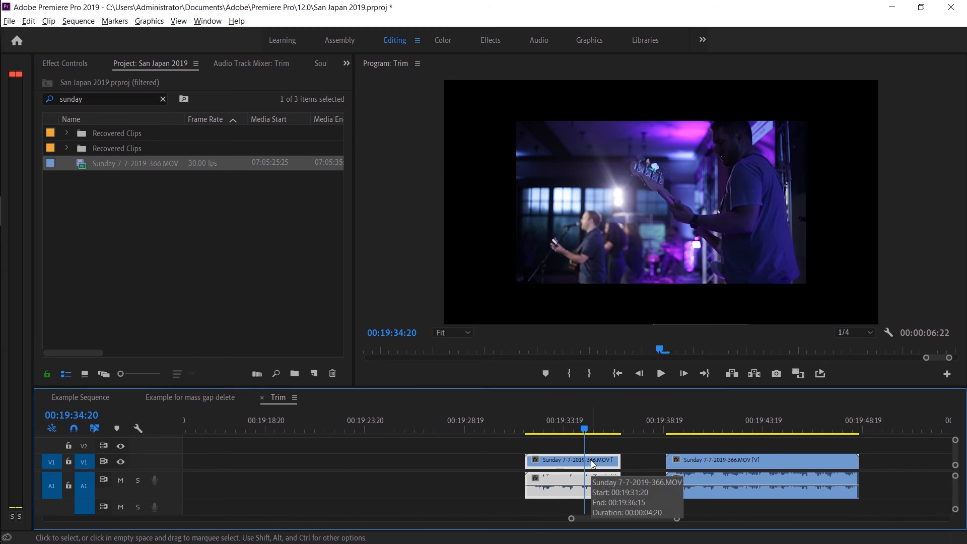
key("Delete")
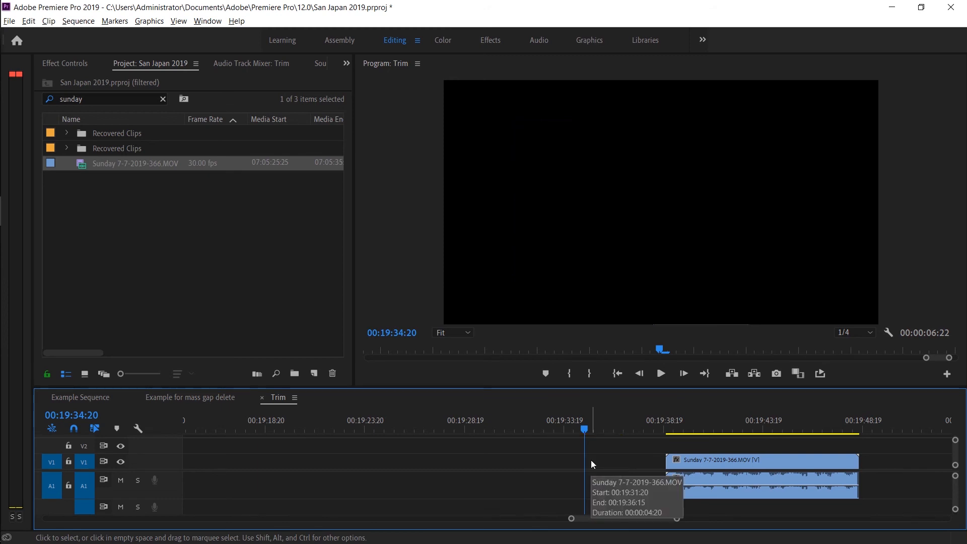
- Play the reinterpreted Sunday 7-7-2019-366.MOV clip from its start to check the slow motion
left_click(665, 427)
scroll(682, 460, "down", 4)
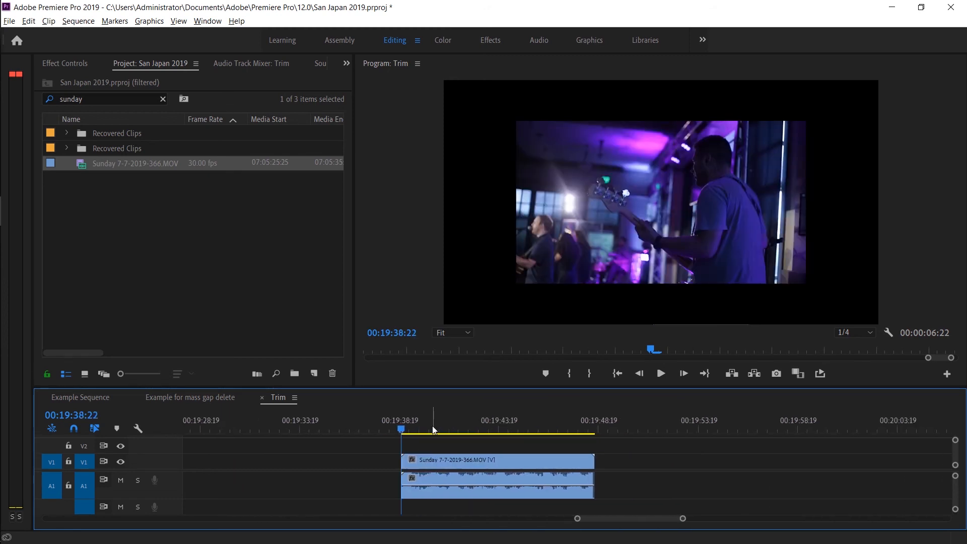
key("space")
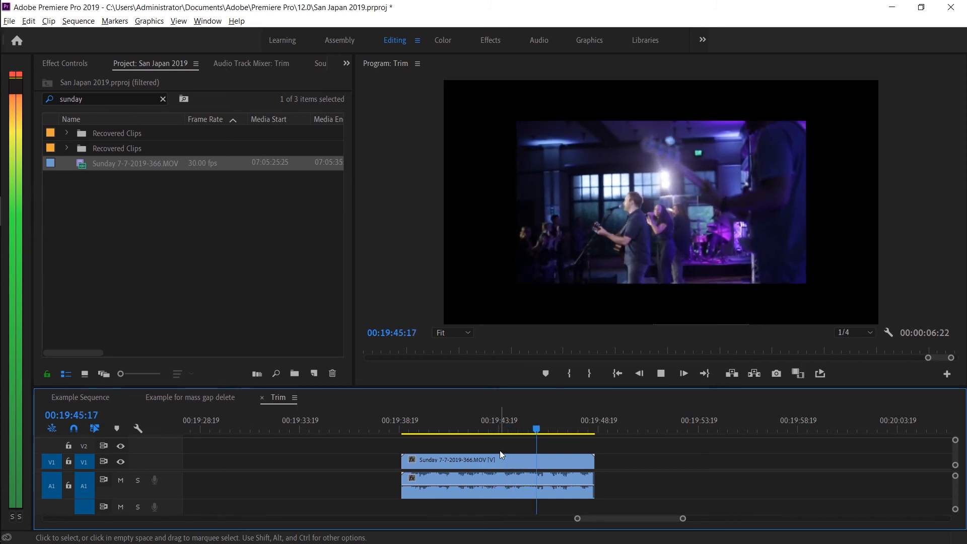
key("space")
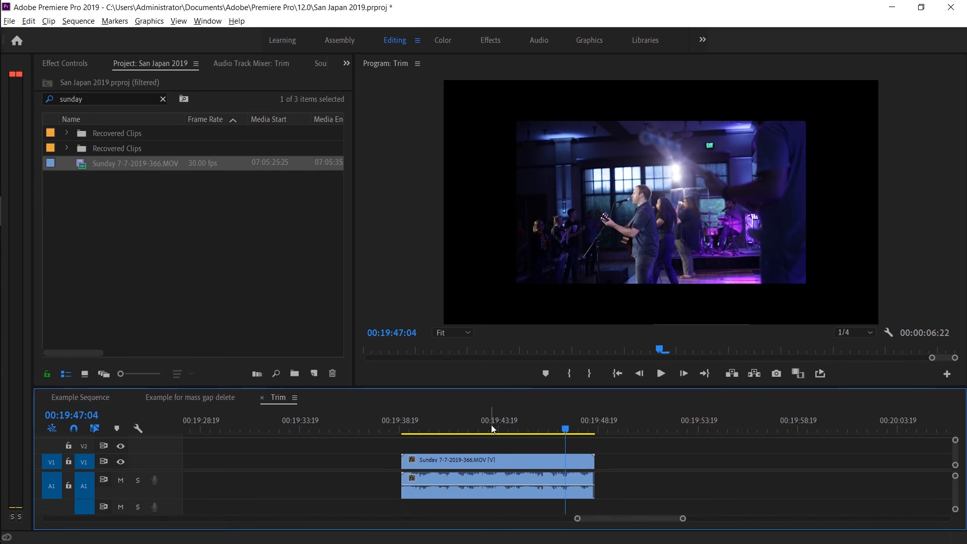
- Select the Sunday 7-7-2019-366.MOV timeline clip and set its Motion Scale to 150
left_click(493, 428)
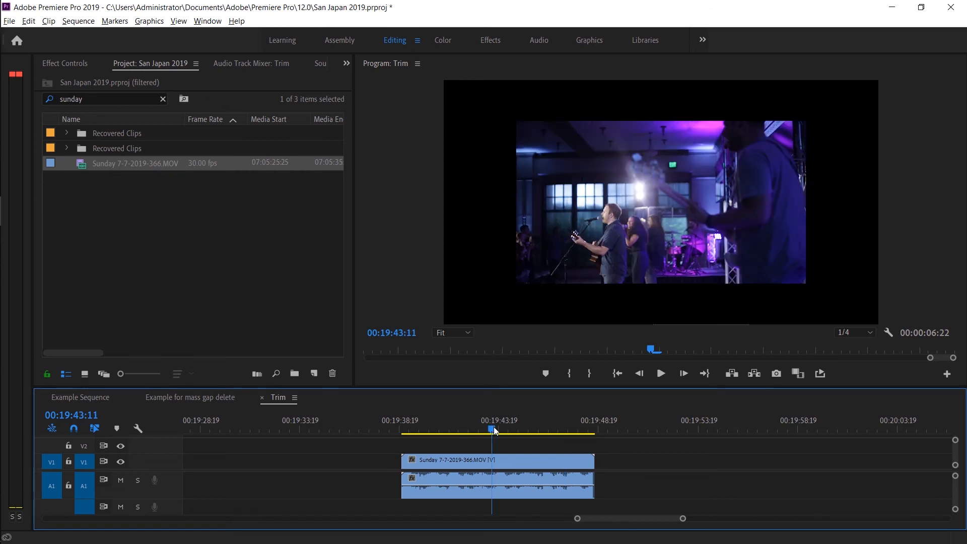
left_click(469, 460)
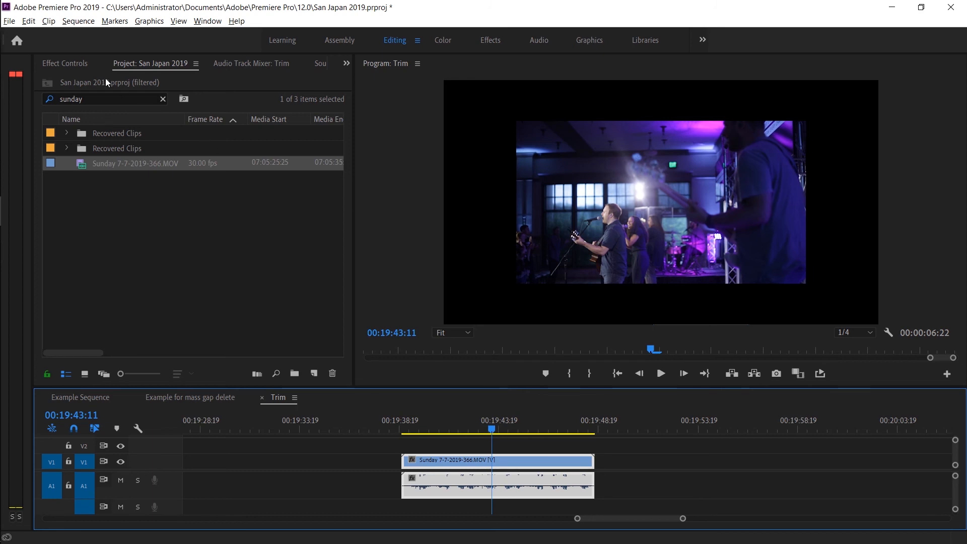
left_click(68, 65)
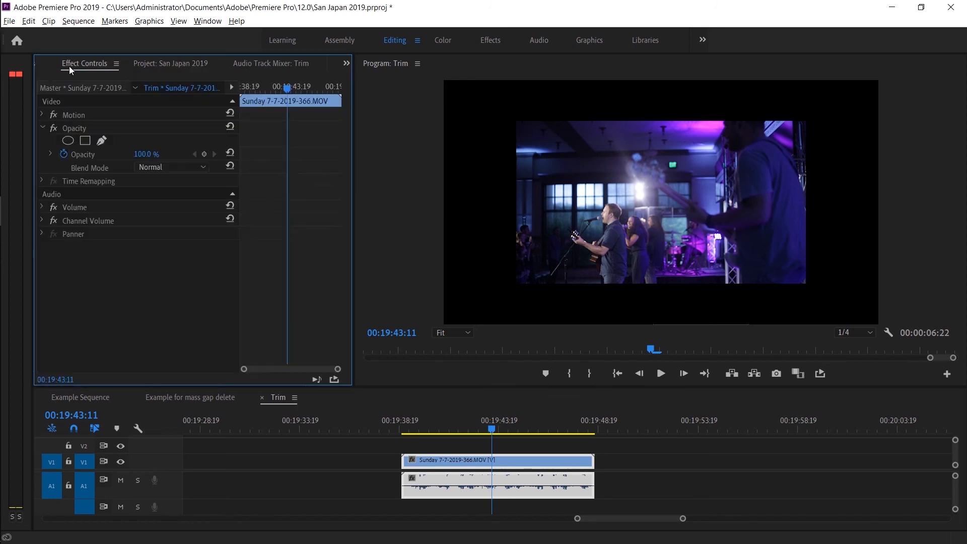
left_click(63, 115)
left_click(42, 114)
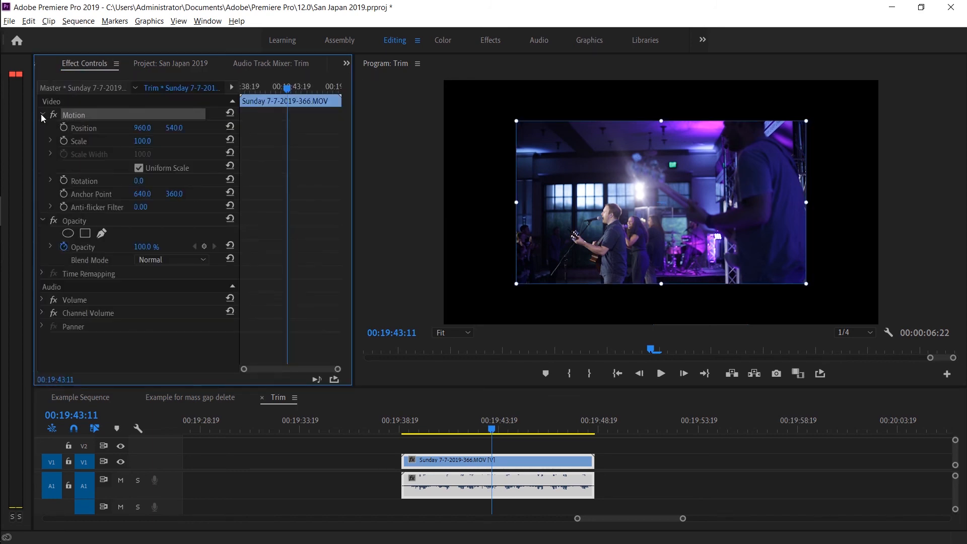
left_click_drag(143, 146, 169, 145)
left_click(151, 140)
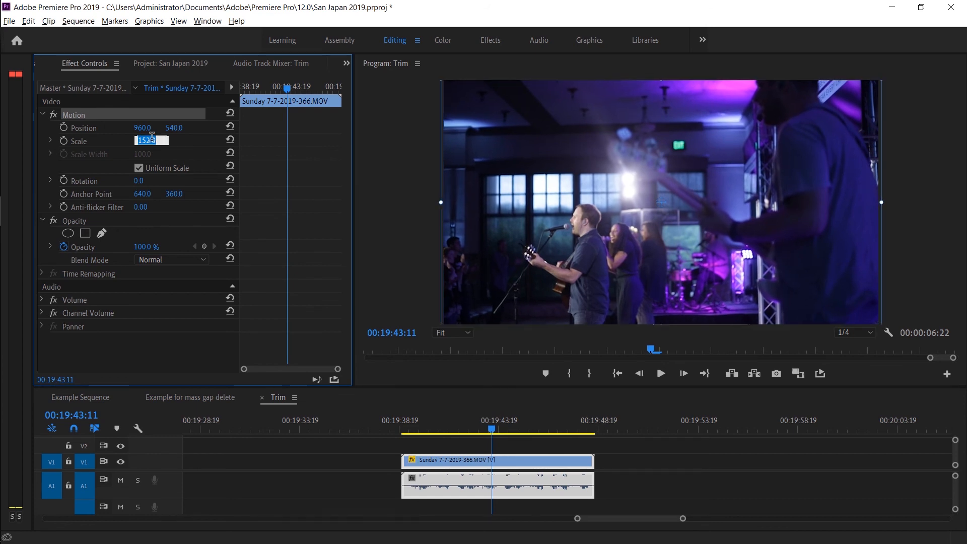
type("150")
key("Return")
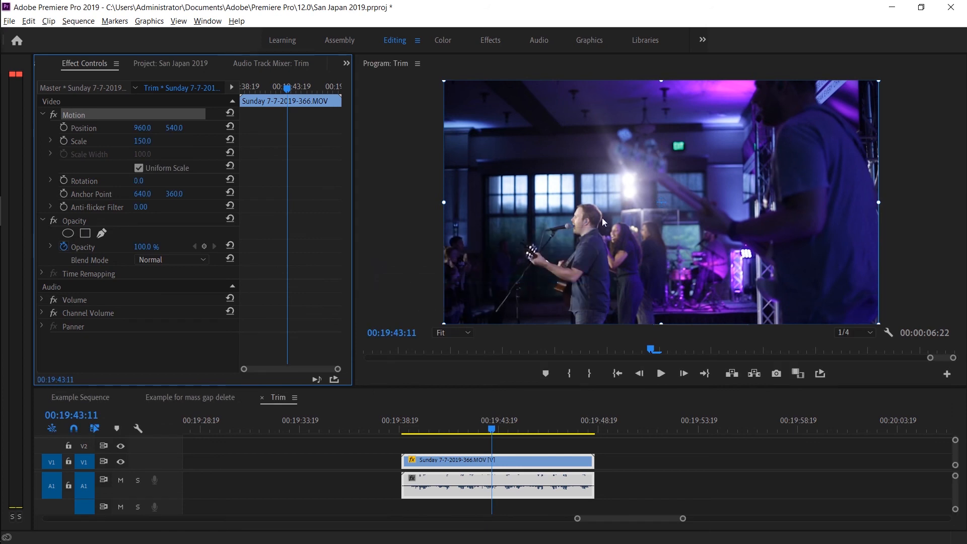
- Set the Sunday 7-7-2019-366.MOV clip's Scale to 151 and return the playhead to near the clip's start
left_click(422, 234)
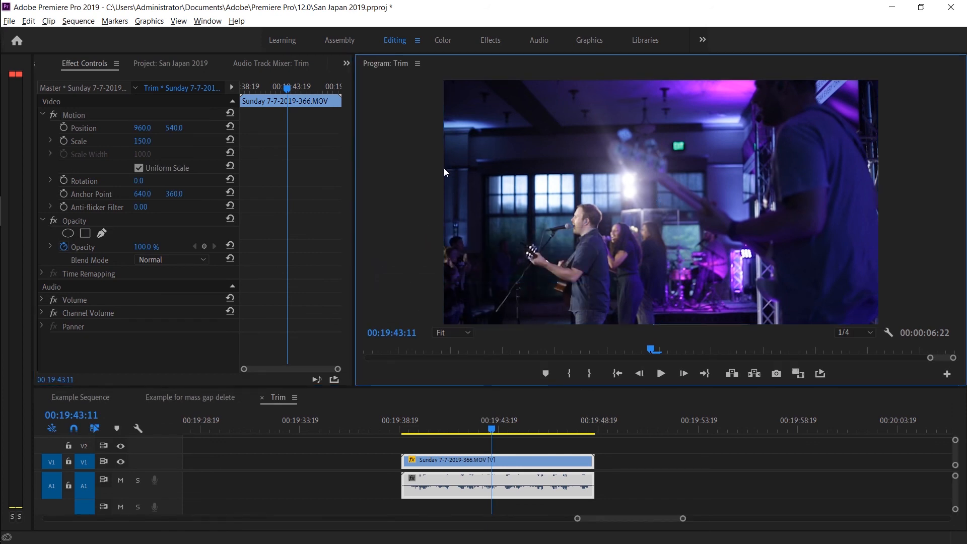
left_click(151, 140)
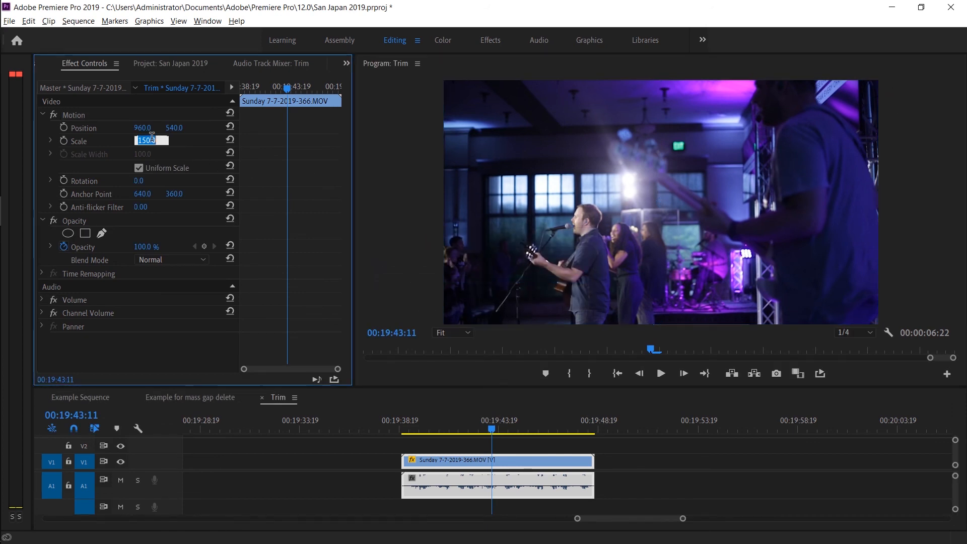
type("151")
key("Return")
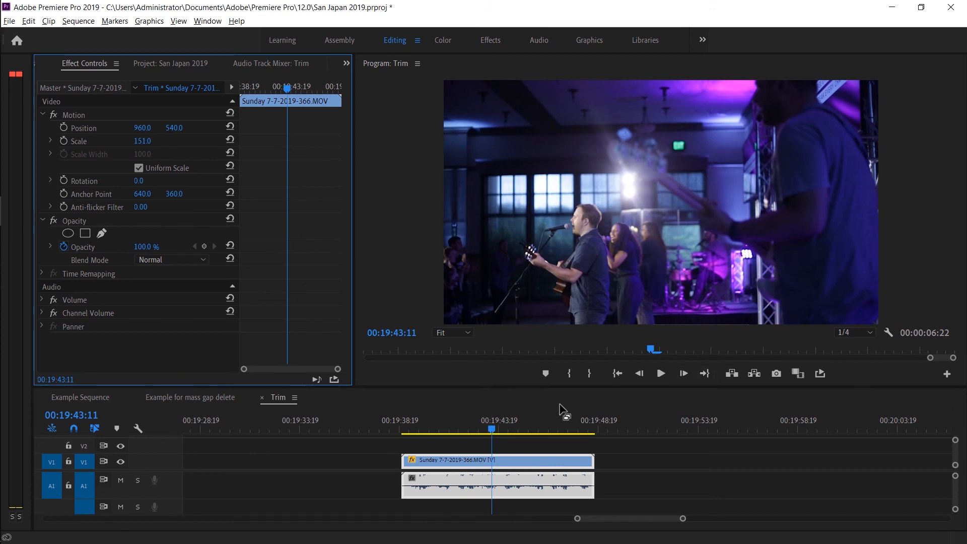
left_click(405, 429)
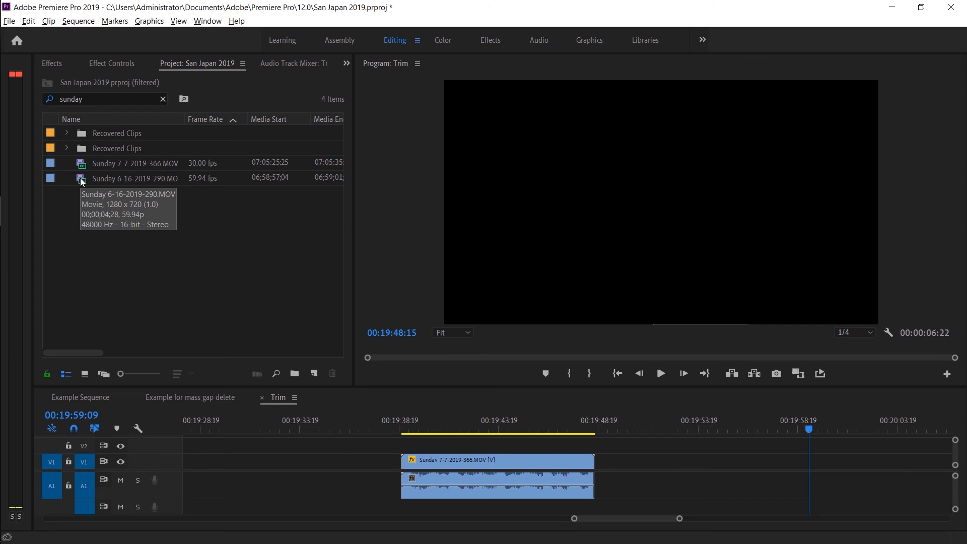
- Add Sunday 6-16-2019-290.MOV to the Trim timeline after the Sunday 7-7-2019-366.MOV clip and preview frames inside it
left_click_drag(82, 181, 754, 458)
left_click(785, 428)
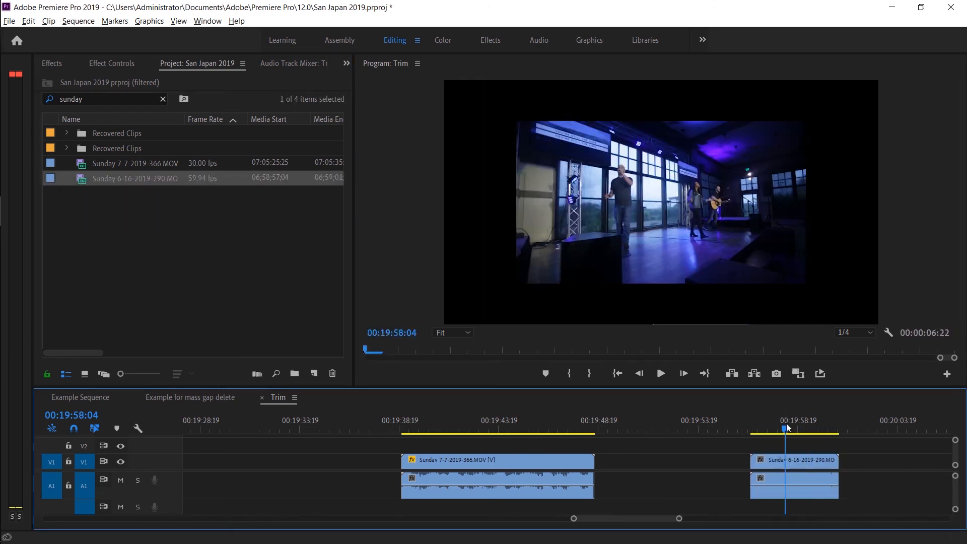
left_click(778, 424)
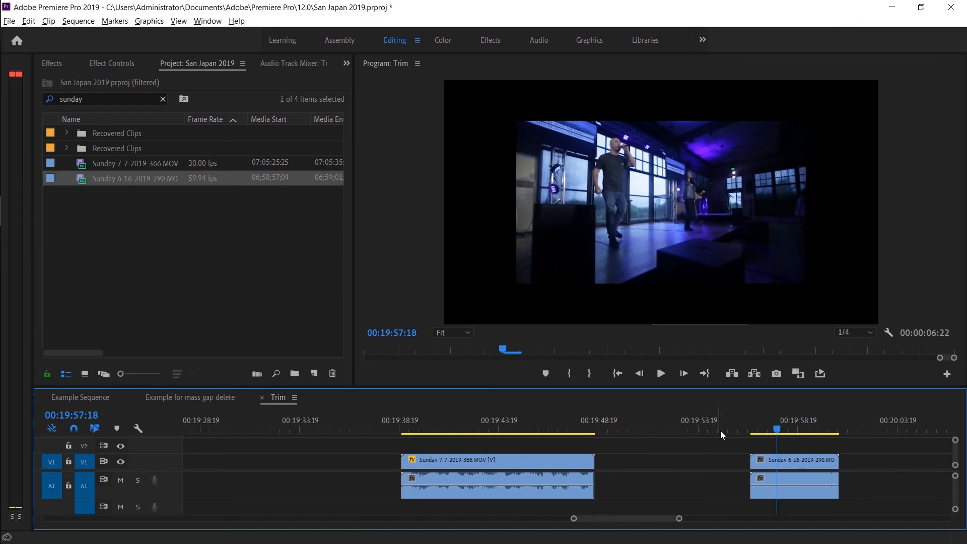
- Mute Audio 1 and play the Sunday 6-16-2019-290.MOV clip from near its start
left_click(120, 480)
left_click(754, 428)
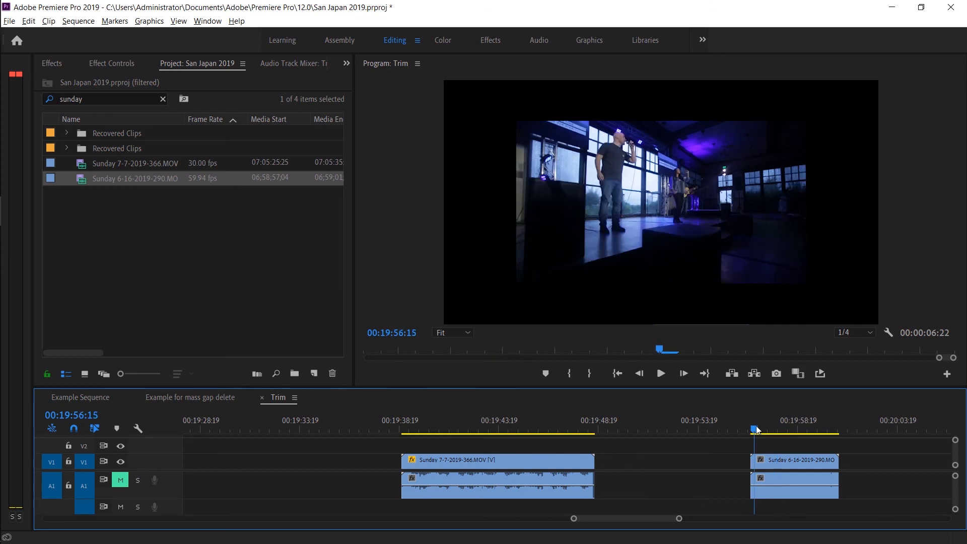
key("space")
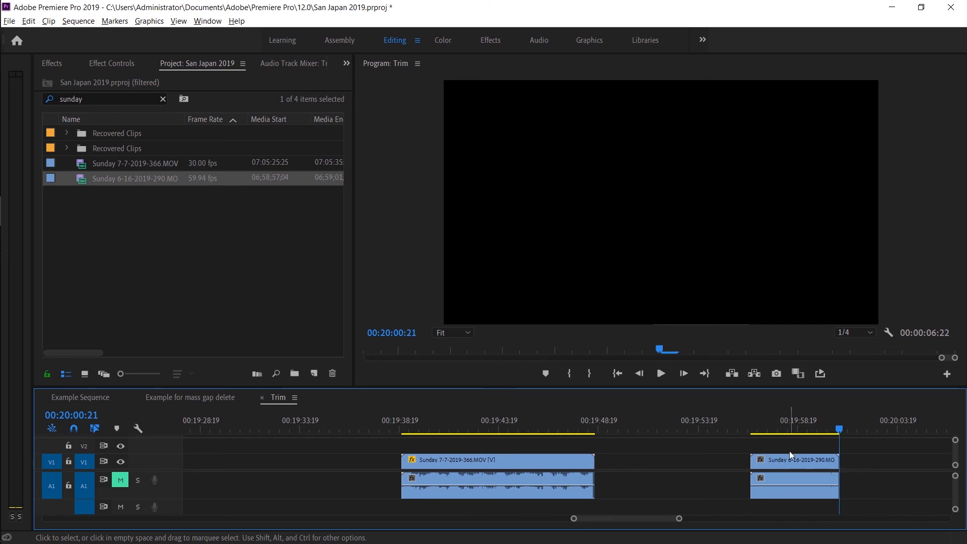
- Set the Sunday 6-16-2019-290.MOV clip's Scale to 151 and scrub through the clip to about 00:19:59:21
left_click(788, 427)
left_click(770, 455)
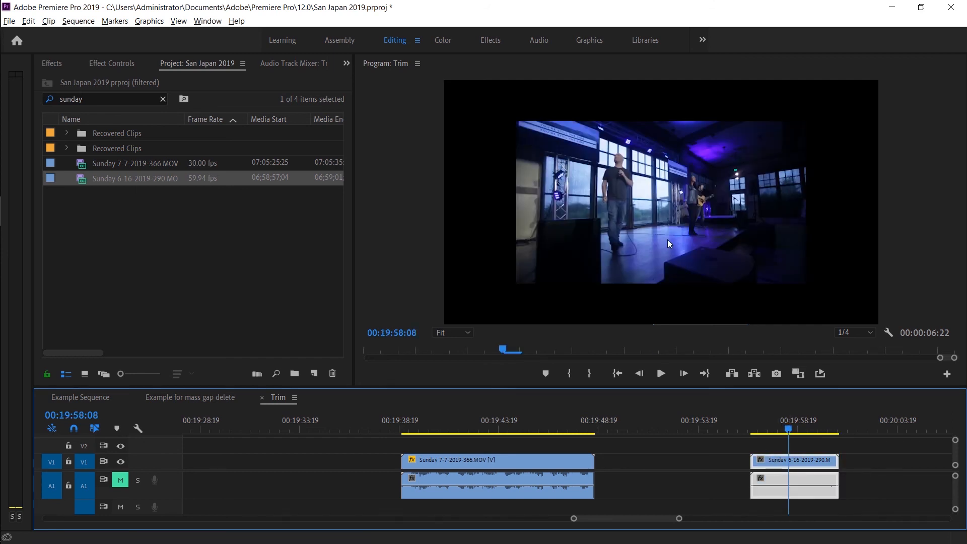
left_click(120, 65)
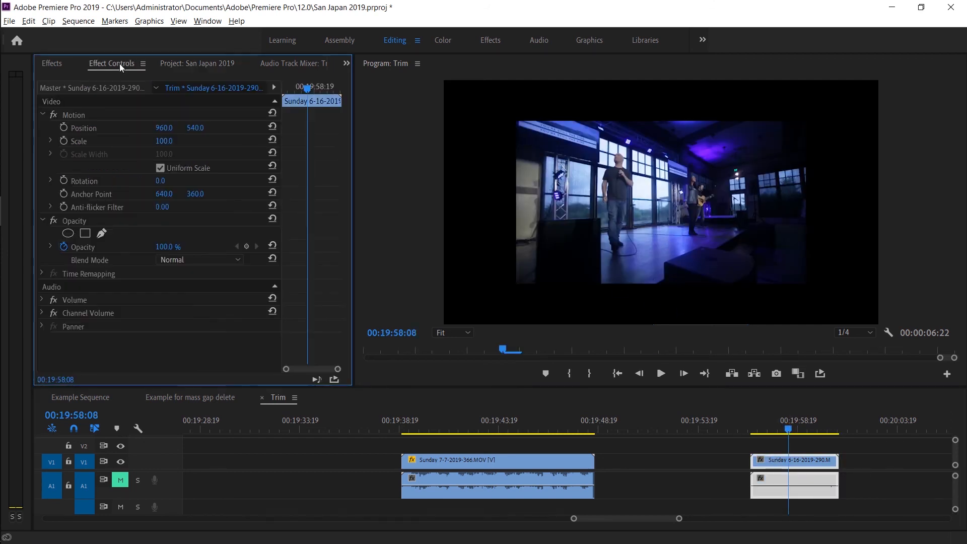
left_click(171, 140)
type("151")
key("Return")
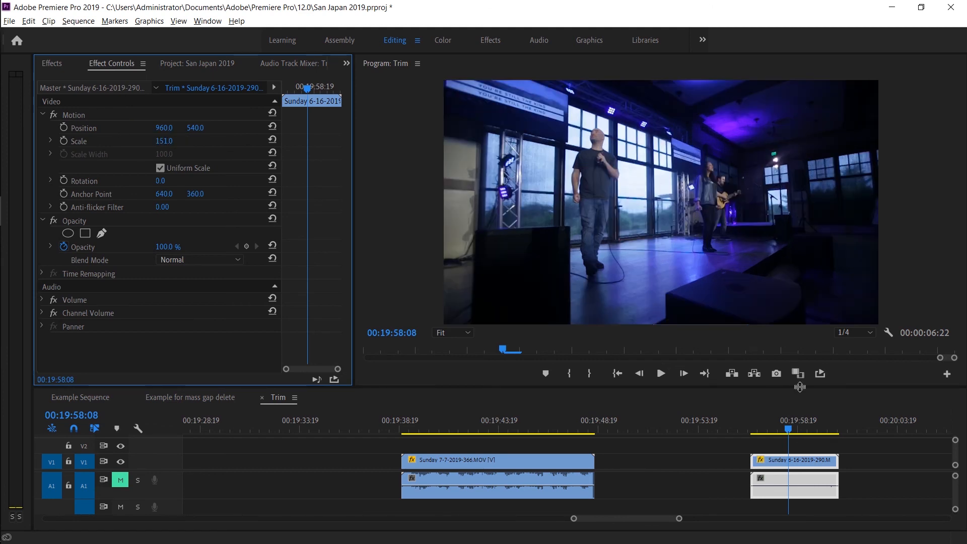
left_click(752, 428)
left_click_drag(754, 428, 819, 422)
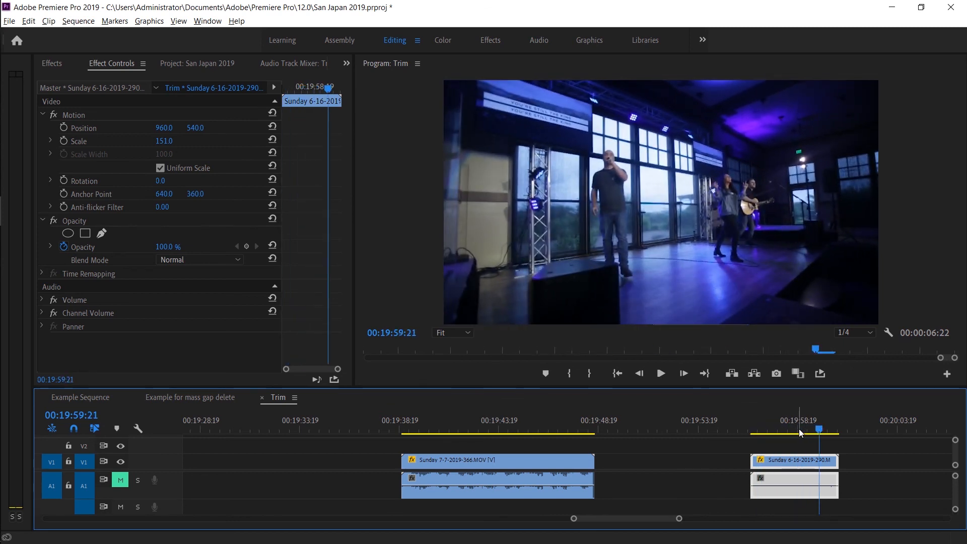
- Apply the Warp Stabilizer effect from Favorites to the Sunday 6-16-2019-290.MOV clip, with the playhead at 00:19:57:10
left_click_drag(797, 429, 769, 429)
key("shift+7")
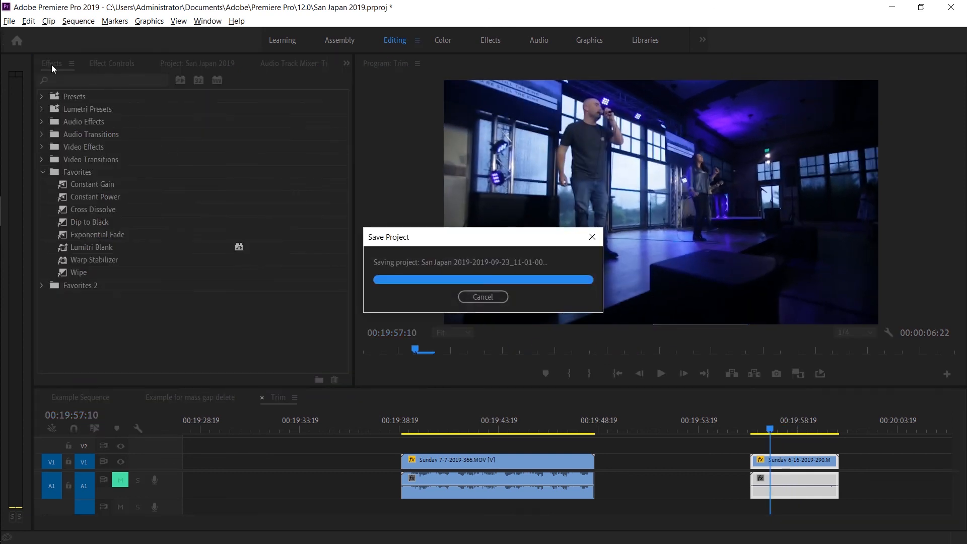
left_click(808, 455)
double_click(65, 260)
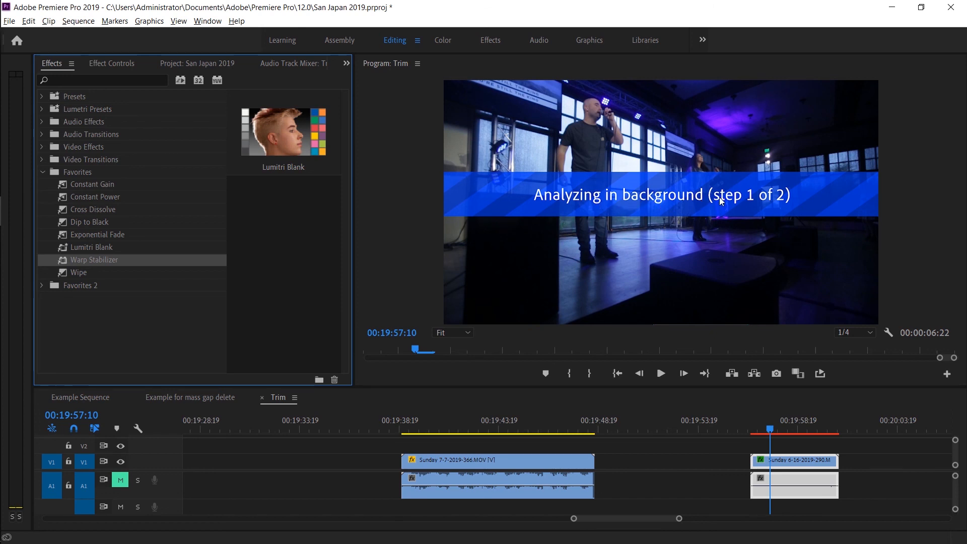
- Review the Sunday 6-16-2019-290.MOV clip's Warp Stabilizer settings and run Analyze on the effect
left_click(101, 64)
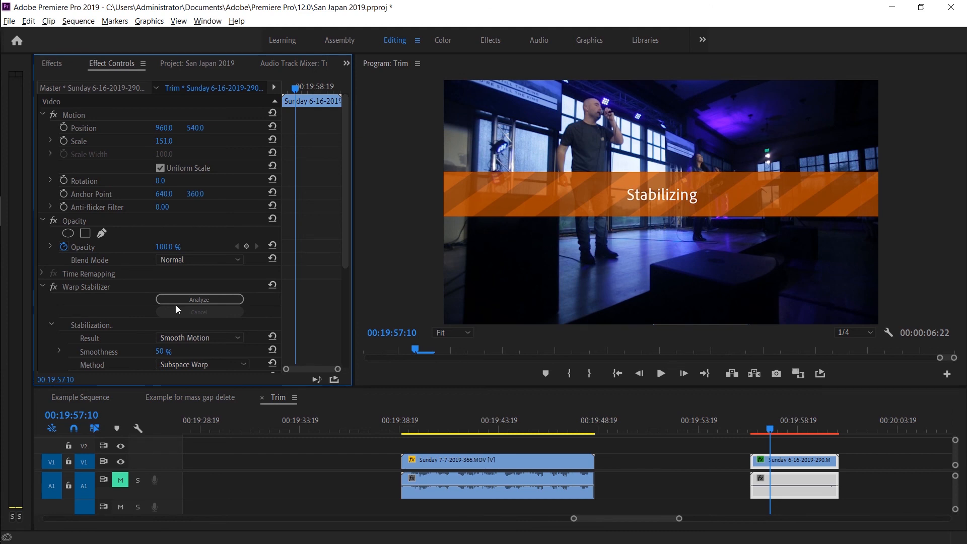
scroll(129, 295, "down", 3)
left_click(96, 238)
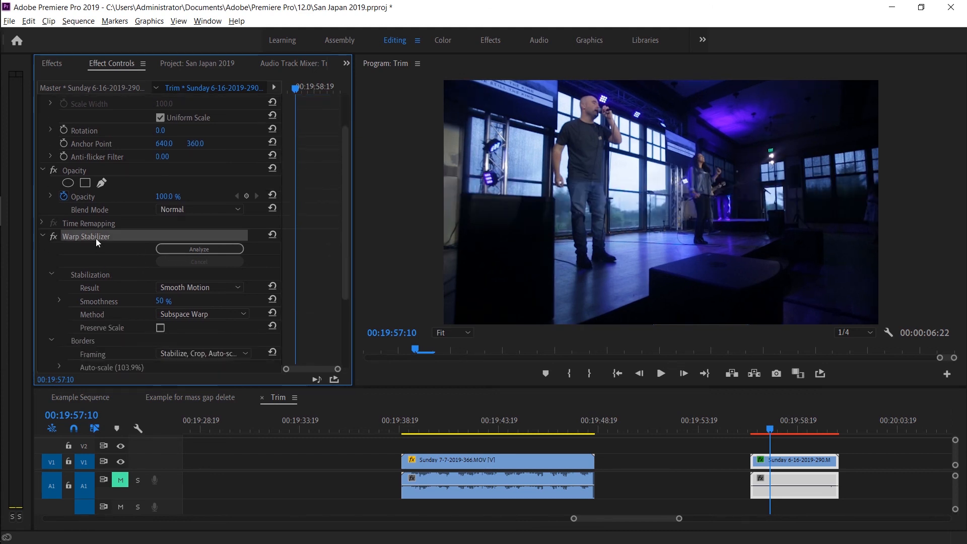
scroll(147, 255, "down", 5)
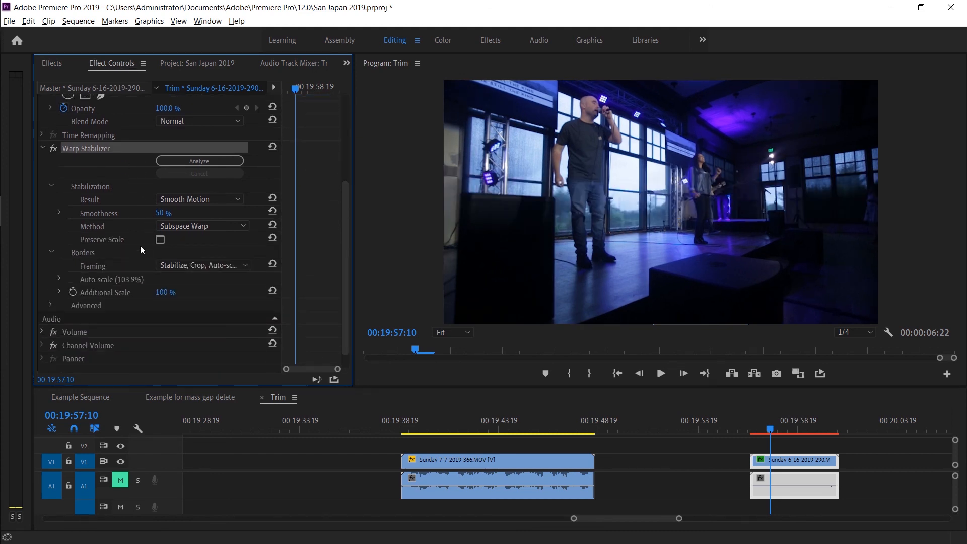
left_click(181, 162)
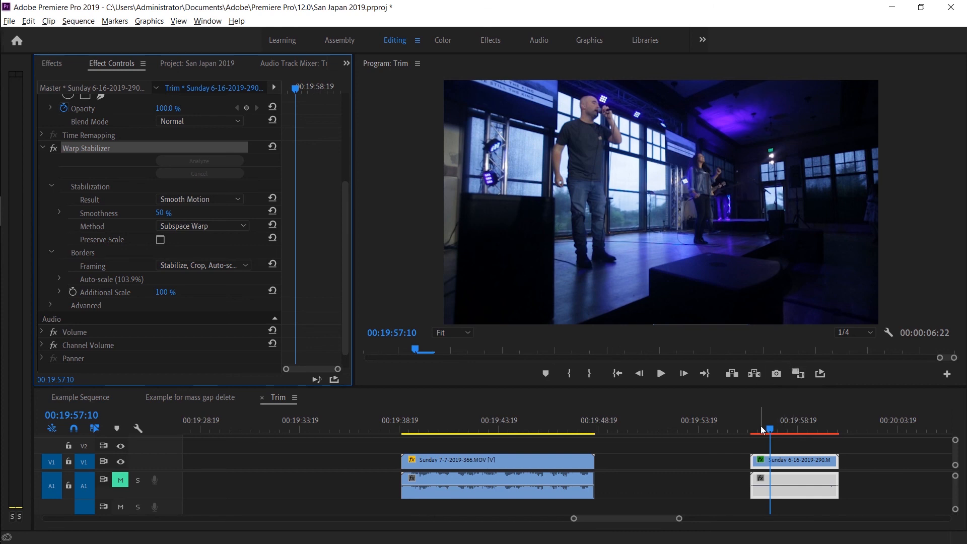
- Play the stabilized Sunday 6-16-2019-290.MOV clip from its start at 00:19:56:10, then stop playback
mouse_move(760, 425)
left_mouse_down()
mouse_move(772, 427)
mouse_move(754, 429)
left_mouse_up()
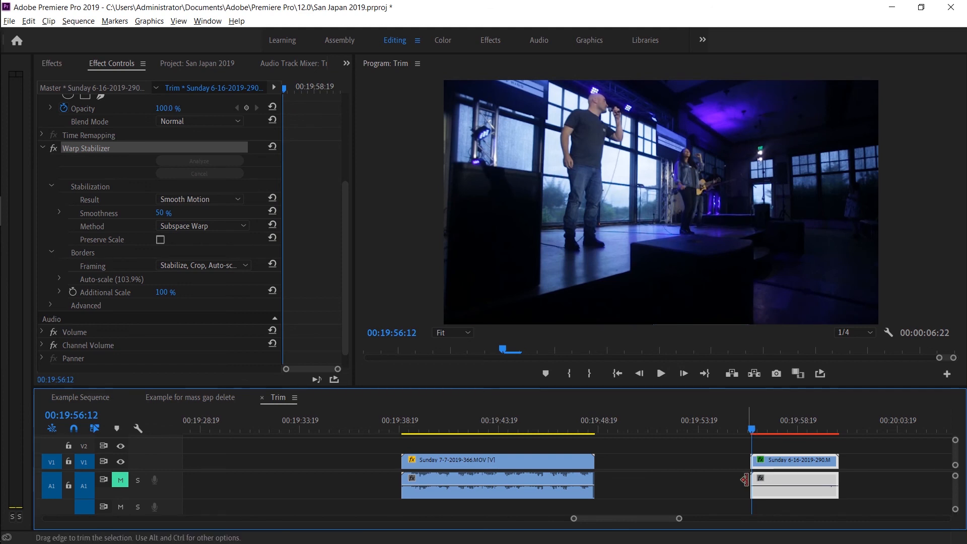
key("equal")
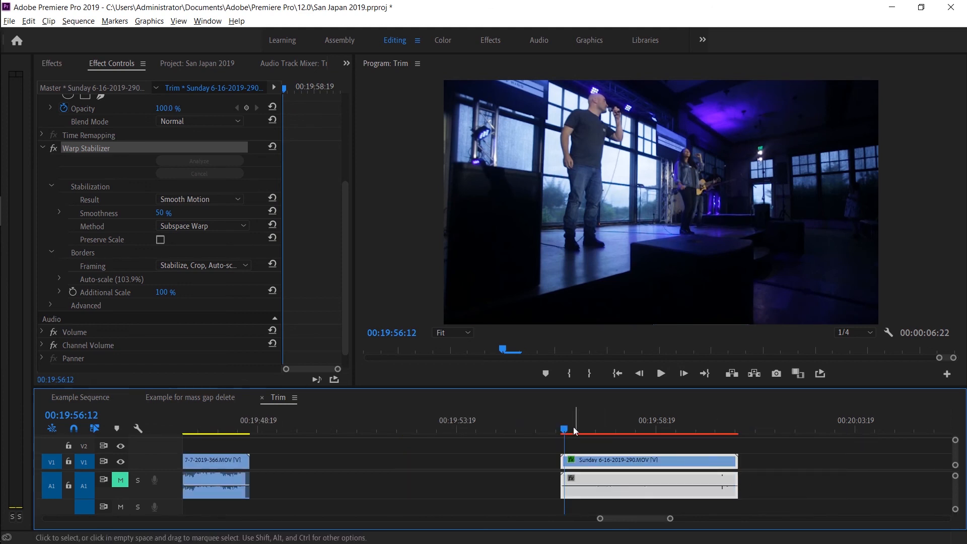
left_click_drag(564, 429, 561, 429)
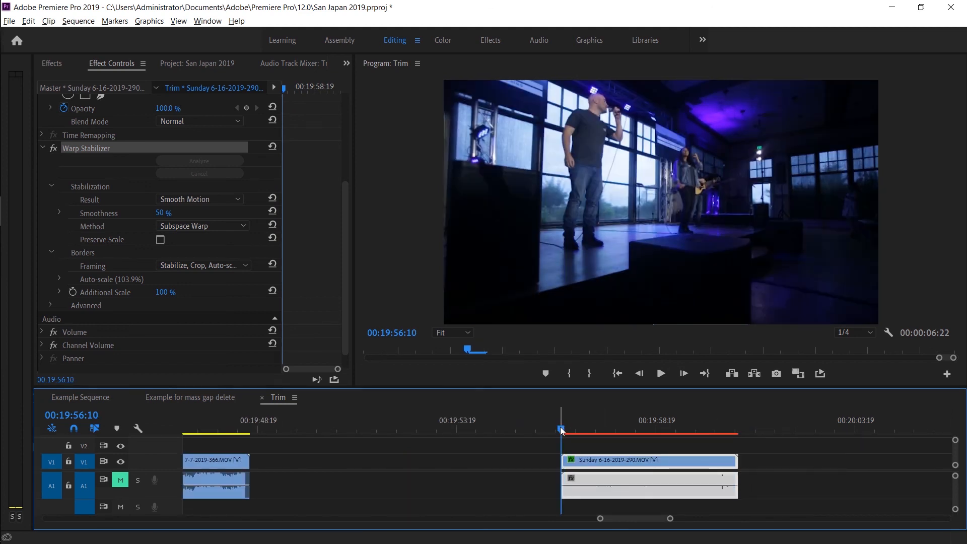
key("space")
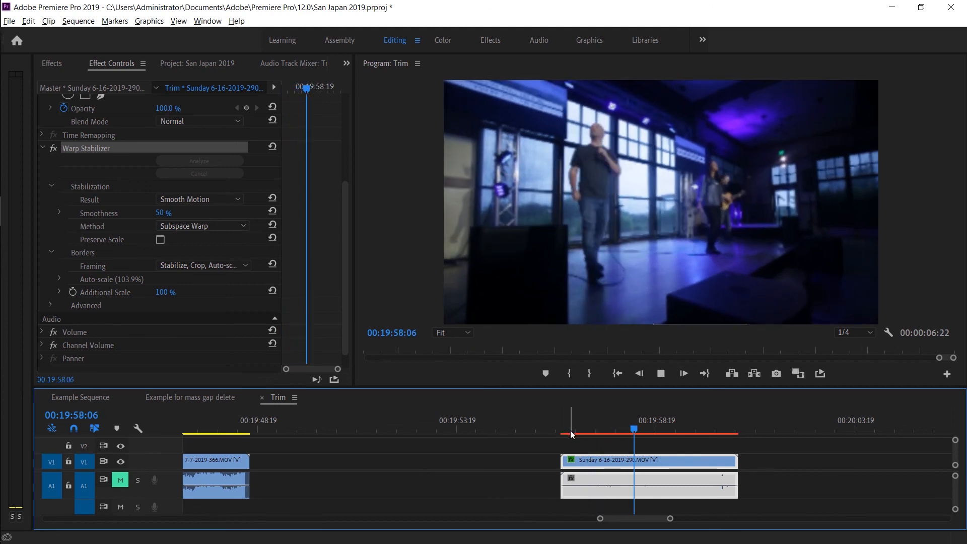
left_click(661, 374)
- Set the Program monitor's playback resolution to Full and replay the stabilized clip from near its start
left_click(863, 332)
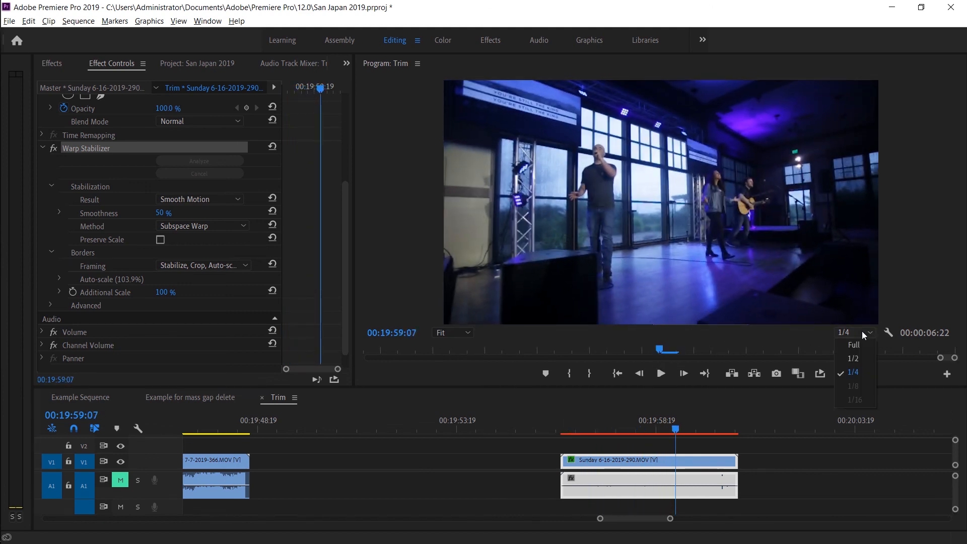
left_click(856, 345)
left_click(564, 428)
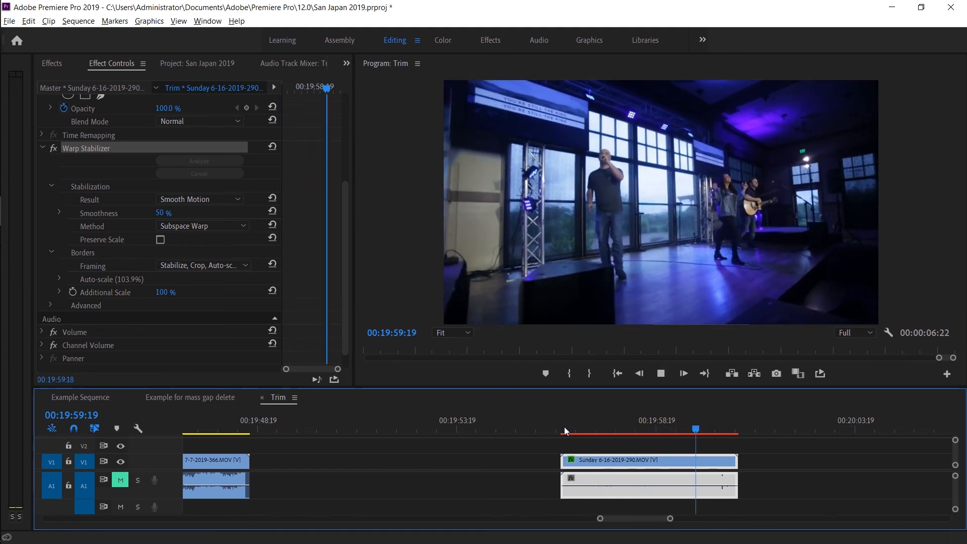
key("space")
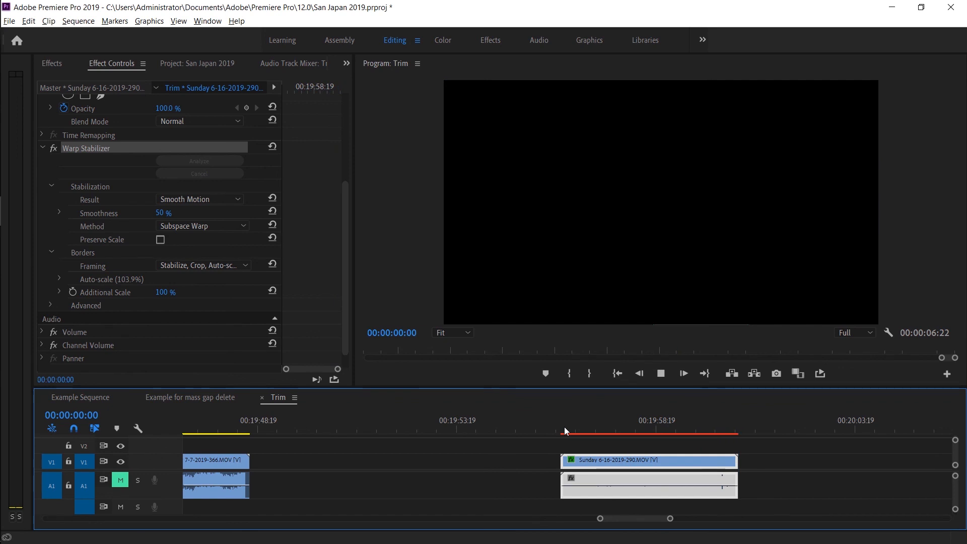
left_click(564, 432)
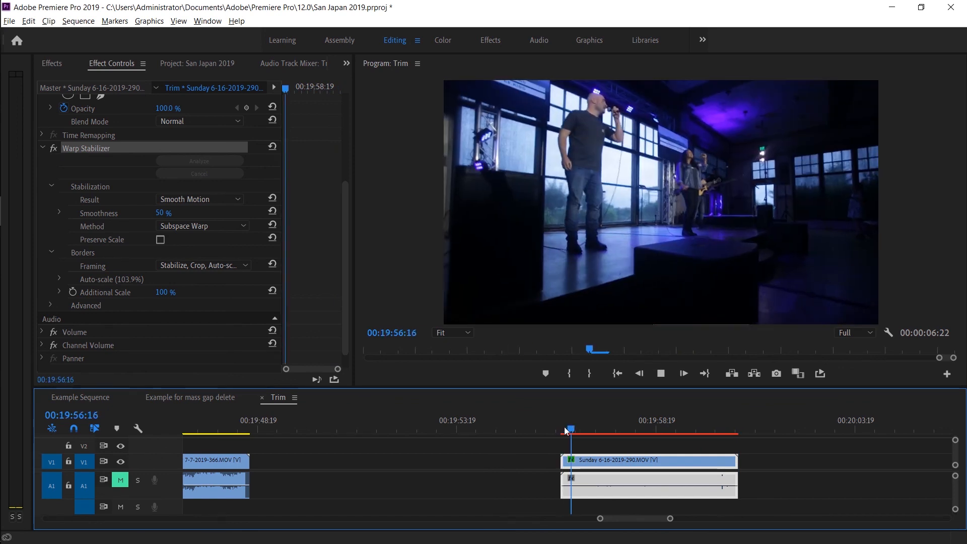